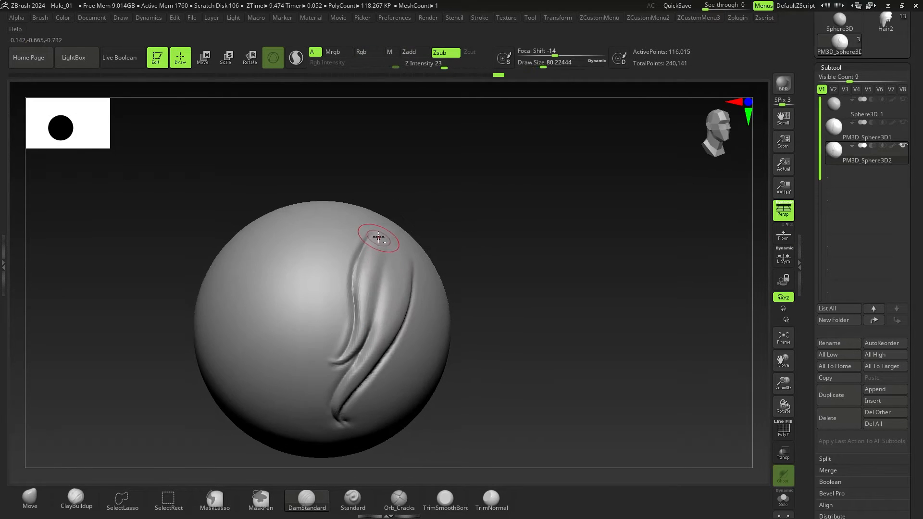
Carve long curved grooves into the practice sphere with DamStandard to form flowing hair strands, adjusting the draw size.
right_drag(346, 353, 316, 330)
drag(387, 281, 336, 361)
right_drag(364, 347, 381, 309)
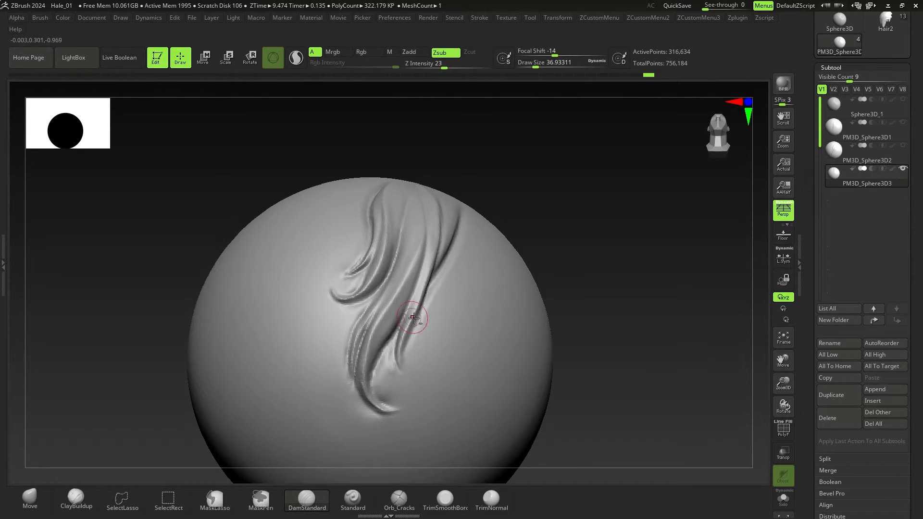
right_drag(401, 361, 420, 292)
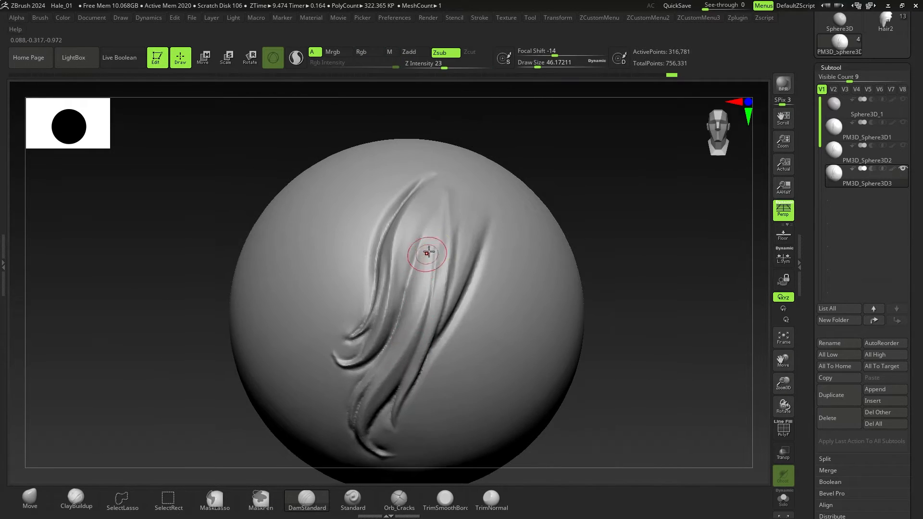
key(s)
drag(424, 266, 425, 265)
right_drag(425, 279, 420, 250)
drag(405, 332, 417, 285)
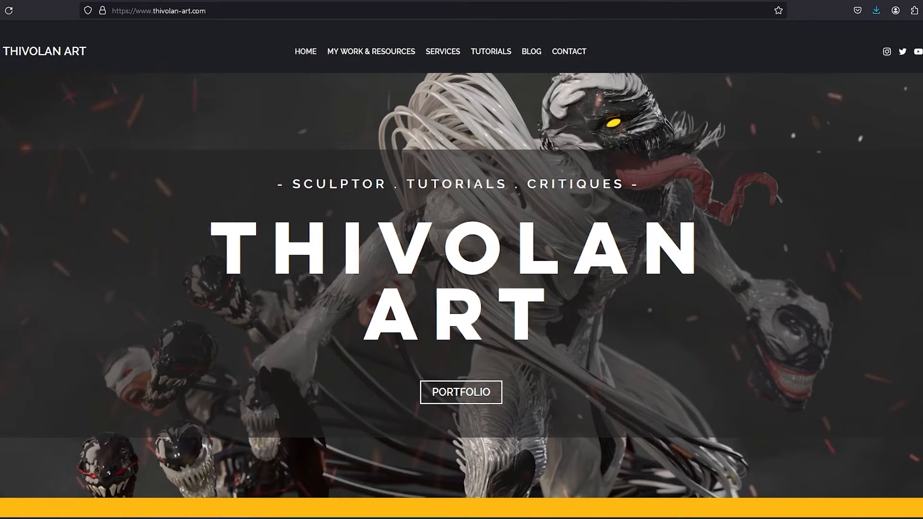
Switch to the browser and Discord to look through the Thivolan Art home page and the finished-work channel.
scroll(462, 269, down, 10)
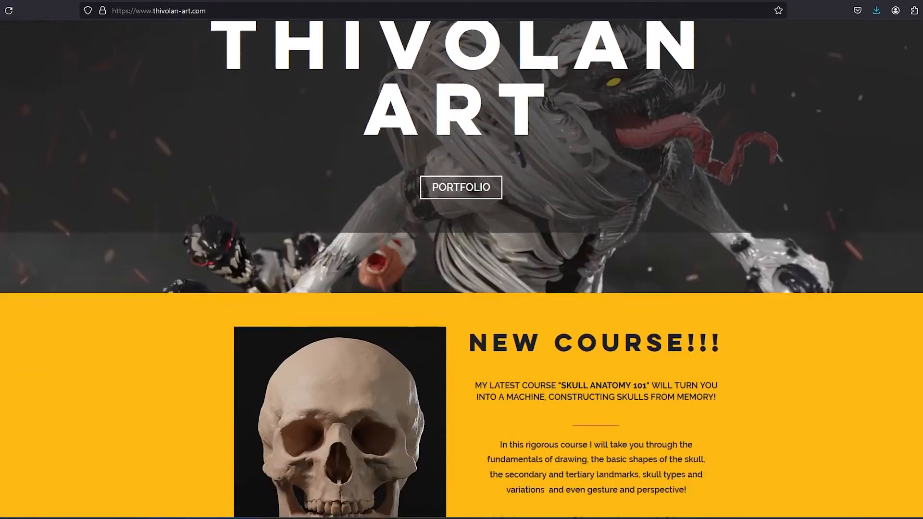
scroll(461, 269, down, 5)
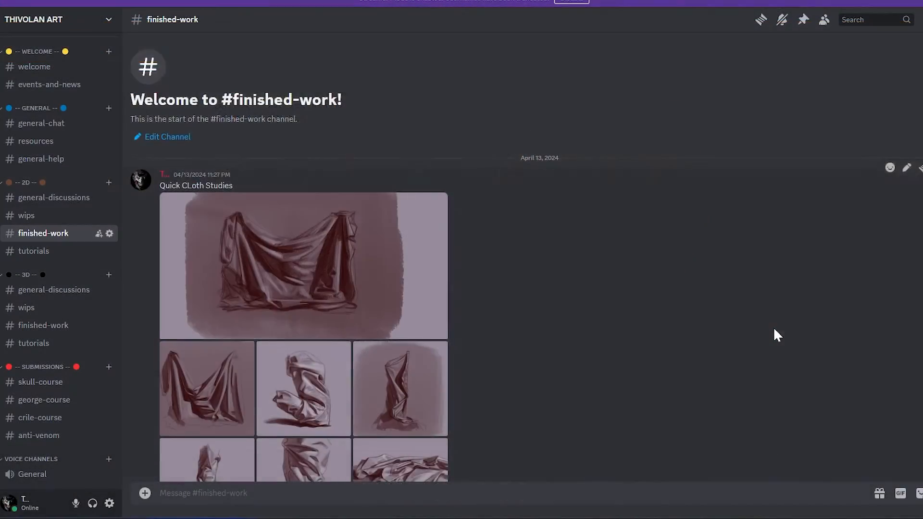
scroll(774, 332, down, 3)
scroll(774, 330, down, 3)
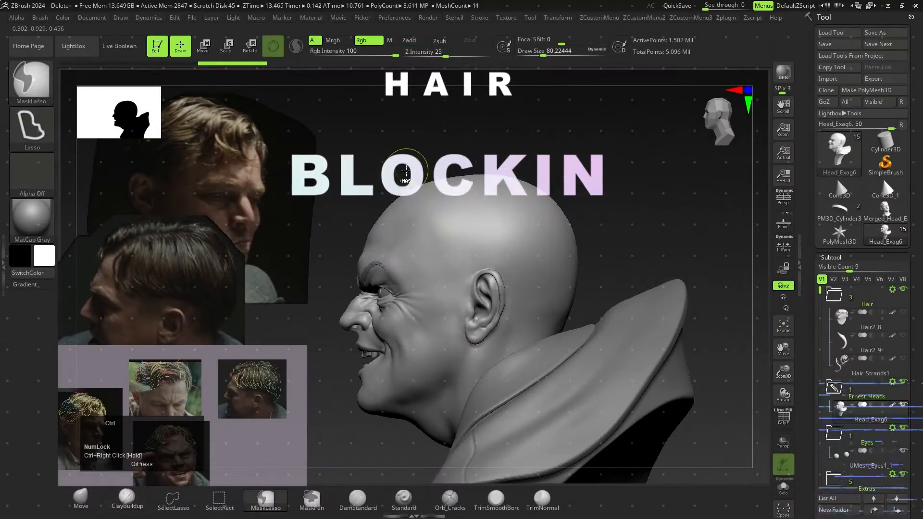
Lasso-mask the hair area over the scalp and back of the head and duplicate the head subtool.
click(715, 6)
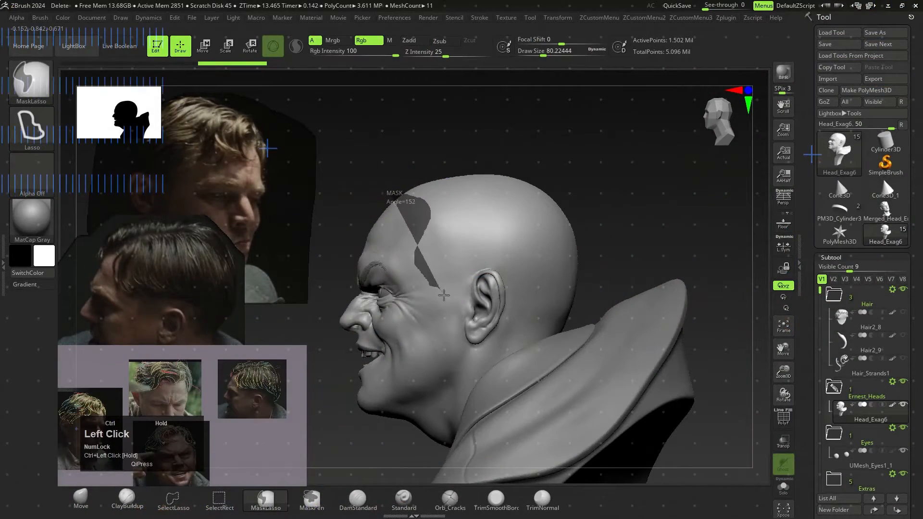
ctrl+drag(514, 323, 433, 165)
key(ctrl+shift+d)
Move the masked head copy to the first position inside the Hair folder.
click(865, 438)
ctrl+drag(630, 214, 651, 243)
click(865, 416)
click(875, 511)
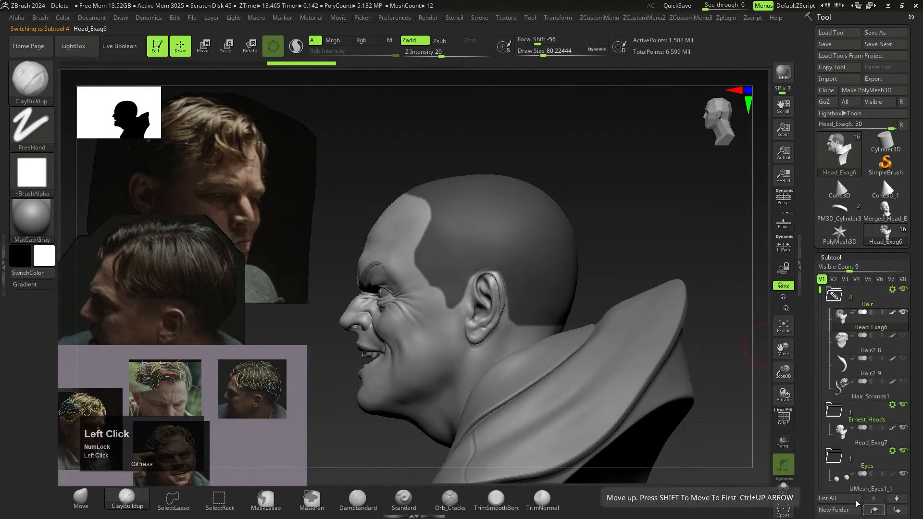
Isolate the masked head copy and hide the bust below the neck.
ctrl+click(482, 255)
click(783, 488)
mouse_move(649, 320)
right_down()
mouse_move(526, 324)
mouse_move(620, 315)
right_up()
mouse_move(644, 307)
ctrl+shift+mouse_down()
mouse_move(568, 313)
mouse_move(606, 240)
ctrl+shift+mouse_up()
mouse_move(564, 241)
ctrl+right_down()
mouse_move(563, 286)
mouse_move(620, 289)
mouse_move(525, 289)
ctrl+right_up()
ctrl+right_drag(525, 289, 525, 309)
right_drag(433, 315, 365, 428)
mouse_move(365, 428)
ctrl+right_down()
mouse_move(303, 470)
mouse_move(447, 319)
ctrl+right_up()
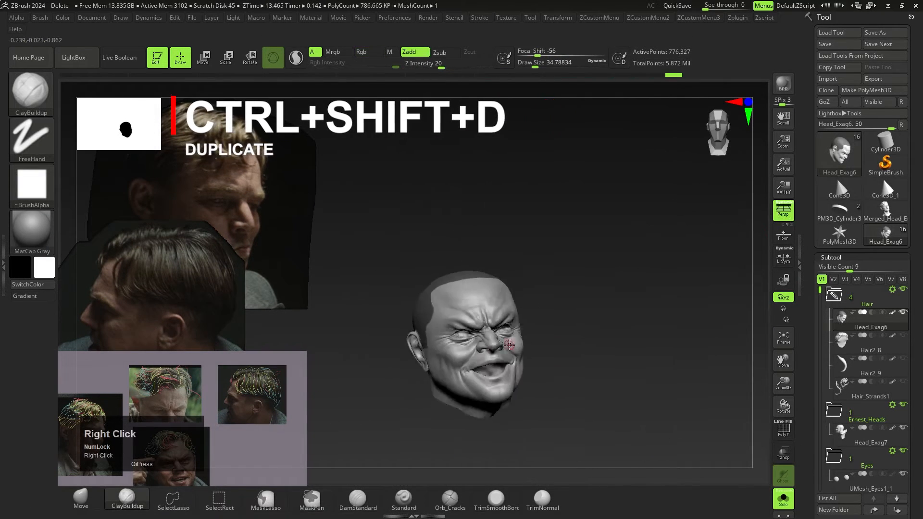
Turn the masked hair area into its own polygroup and delete the rest of the head copy.
ctrl+right_drag(531, 351, 513, 273)
key(ctrl+w)
ctrl+shift+click(513, 272)
key(alt+q)
click(501, 154)
key(alt+q)
click(437, 161)
Smooth the surface and border of the extracted hair cap from several sides.
right_drag(437, 162, 481, 295)
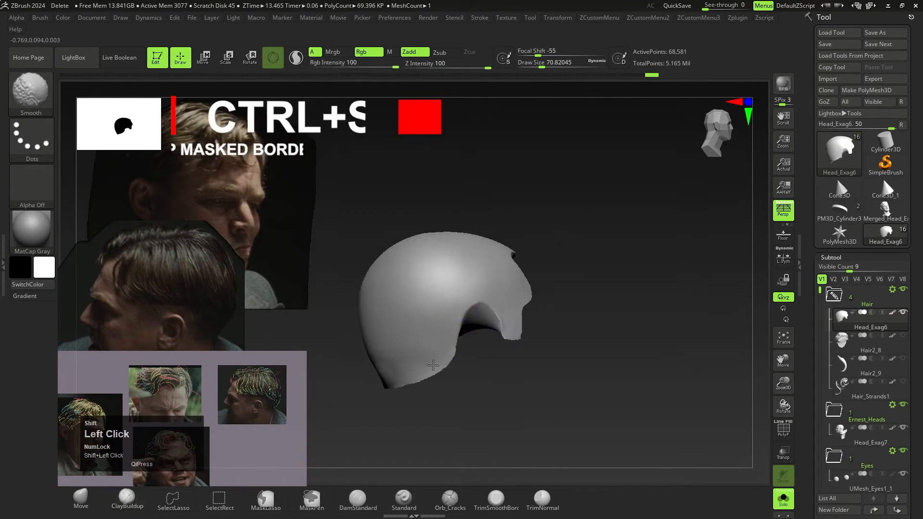
key(alt+q)
right_drag(420, 374, 365, 355)
shift+drag(531, 243, 513, 270)
right_drag(513, 270, 462, 288)
shift+drag(490, 255, 506, 276)
right_drag(506, 276, 481, 298)
mouse_move(500, 307)
alt+right_down()
mouse_move(518, 326)
mouse_move(535, 309)
mouse_move(462, 298)
alt+right_up()
alt+click(505, 332)
Inflate the hair cap and pull it outward from the scalp with the Move brush.
key(alt+q)
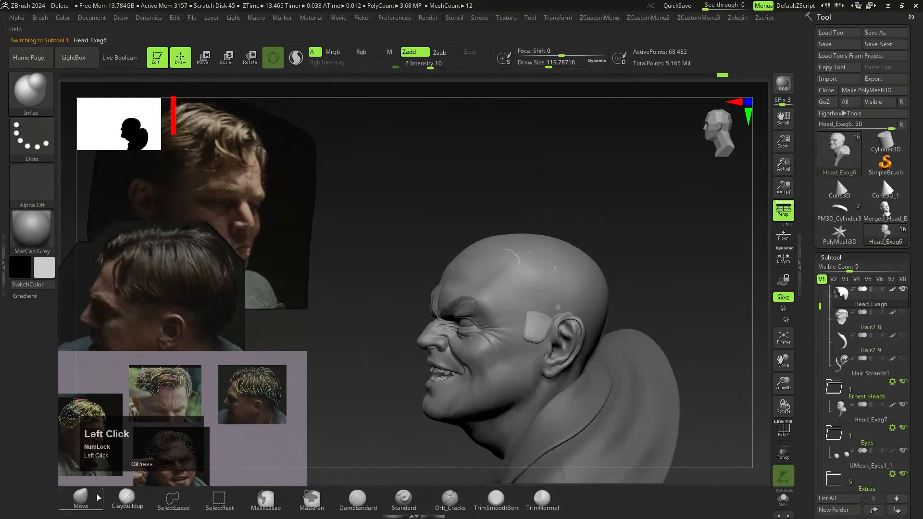
click(83, 498)
alt+click(544, 247)
right_drag(543, 247, 435, 274)
drag(435, 274, 429, 268)
right_drag(428, 268, 536, 245)
drag(537, 245, 540, 237)
Split the hair cap into separate upper and lower polygroups and bring up the DynaMesh options.
right_drag(540, 238, 513, 333)
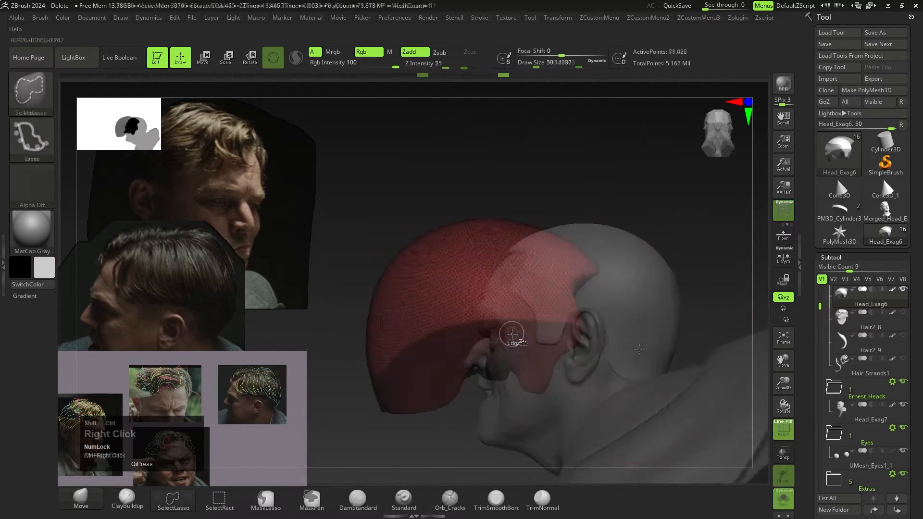
key(alt+q)
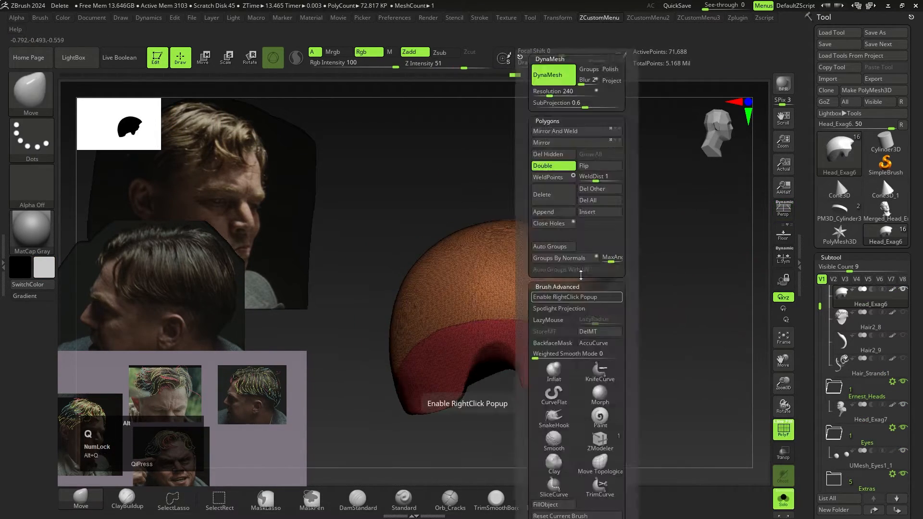
right_drag(581, 274, 480, 289)
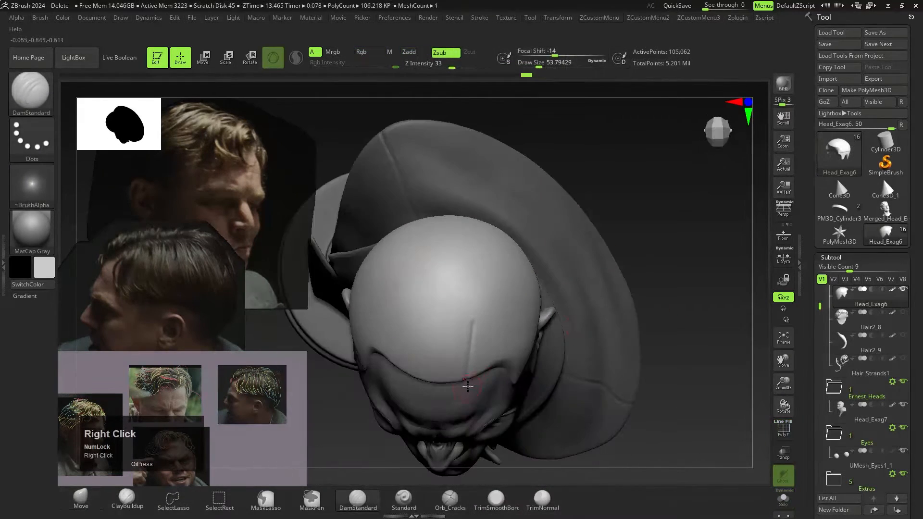
Carve the hair parting along the top of the cap with DamStandard and smooth its rear end.
right_drag(466, 276, 464, 298)
mouse_move(447, 225)
mouse_down()
mouse_move(472, 250)
mouse_move(471, 332)
mouse_up()
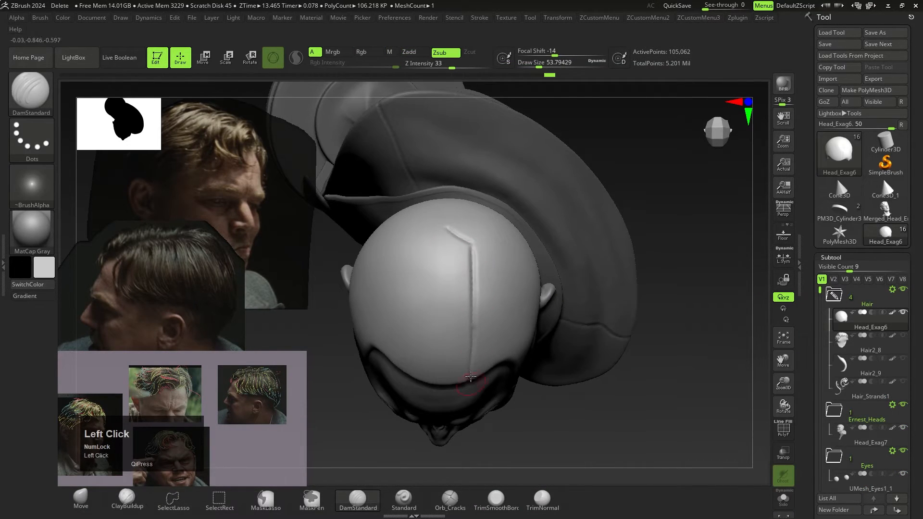
right_drag(472, 331, 473, 269)
drag(473, 270, 469, 352)
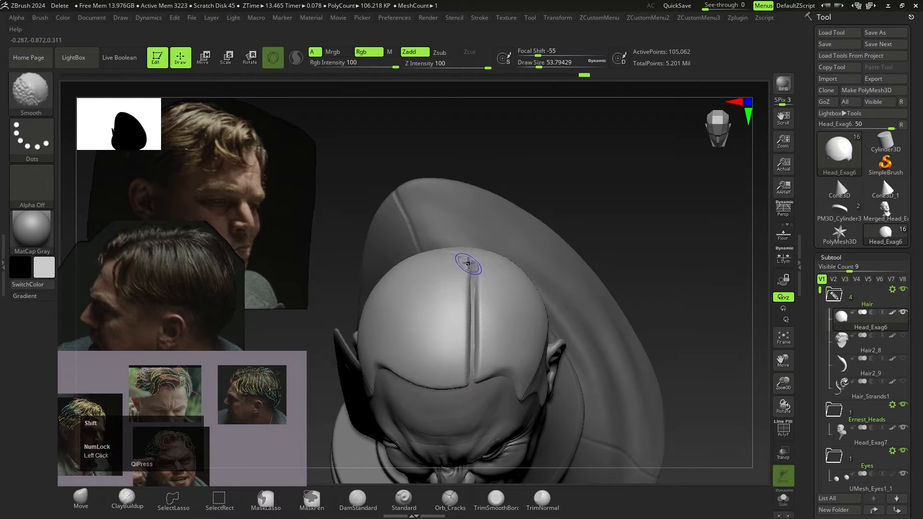
right_drag(473, 267, 474, 312)
shift+drag(481, 289, 484, 305)
mouse_move(481, 384)
right_down()
mouse_move(451, 311)
mouse_move(495, 299)
mouse_move(513, 314)
mouse_move(408, 307)
mouse_move(397, 318)
mouse_move(397, 356)
right_up()
Shape the volume of the hair on both sides of the parting with the Move brush.
click(87, 502)
alt+drag(481, 338, 531, 350)
mouse_move(409, 289)
right_down()
mouse_move(382, 299)
mouse_move(422, 319)
right_up()
drag(423, 319, 498, 291)
right_drag(498, 290, 462, 307)
alt+drag(523, 257, 527, 252)
right_drag(409, 289, 448, 283)
mouse_move(447, 284)
ctrl+right_down()
mouse_move(447, 241)
mouse_move(447, 260)
ctrl+right_up()
Show the Hair2_8 subtool to compare it with the hair block-in, and hide it again.
click(903, 338)
ctrl+right_drag(625, 289, 625, 326)
right_drag(625, 298, 683, 298)
click(903, 338)
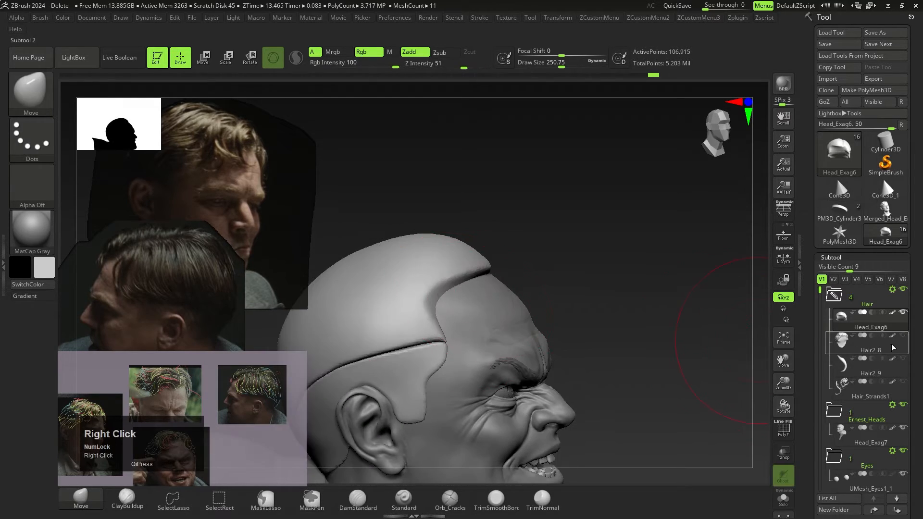
Refine the front hairline and silhouette of the hair cap above the forehead with the Move brush.
right_drag(476, 350, 428, 315)
drag(481, 269, 485, 265)
right_drag(486, 269, 433, 279)
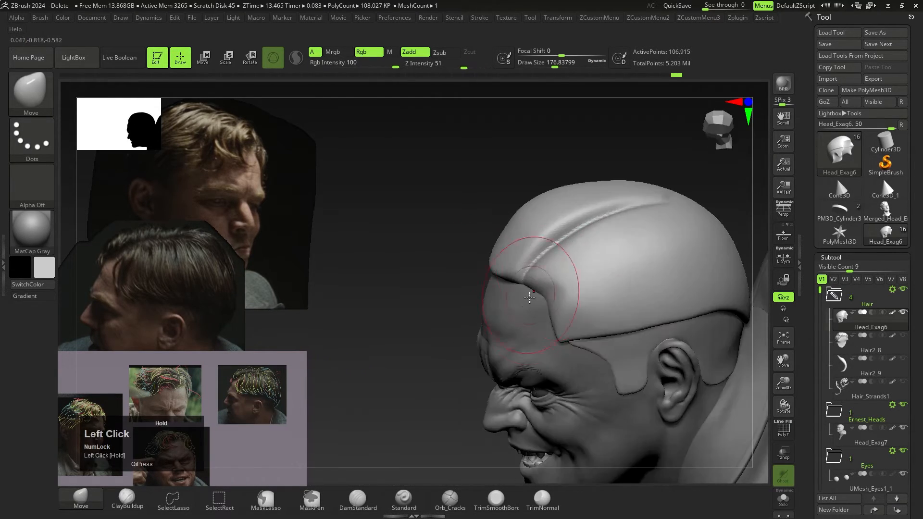
mouse_move(433, 274)
right_down()
mouse_move(452, 270)
mouse_move(395, 279)
mouse_move(399, 250)
right_up()
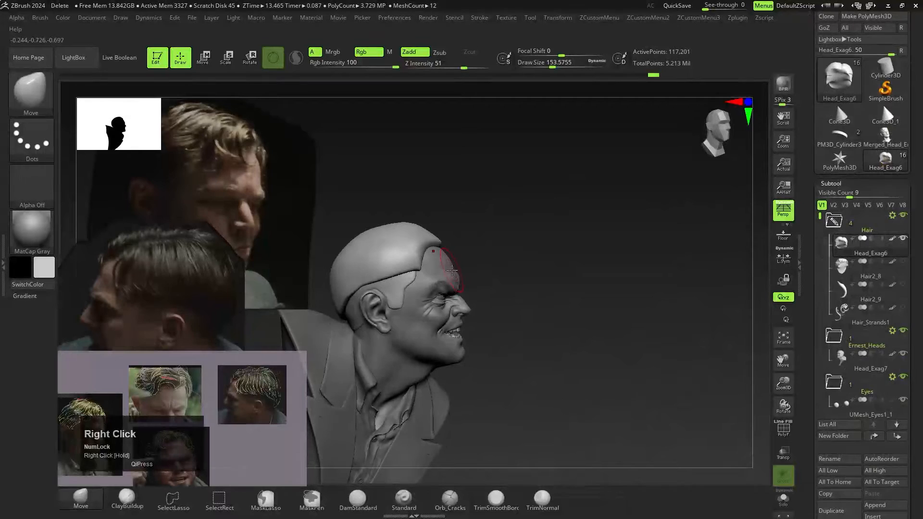
mouse_move(486, 286)
right_down()
mouse_move(455, 290)
mouse_move(466, 298)
right_up()
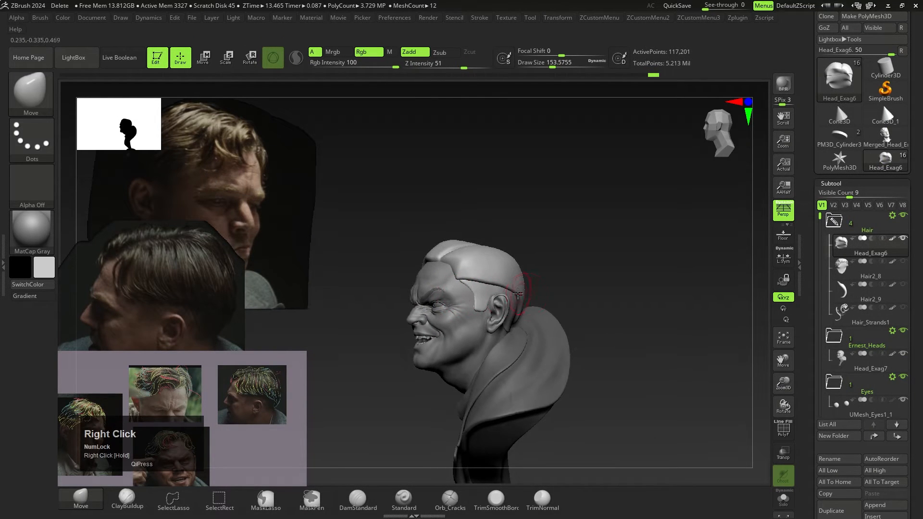
Rename the hair cap subtool as BlockIn.
drag(862, 462, 863, 416)
click(842, 416)
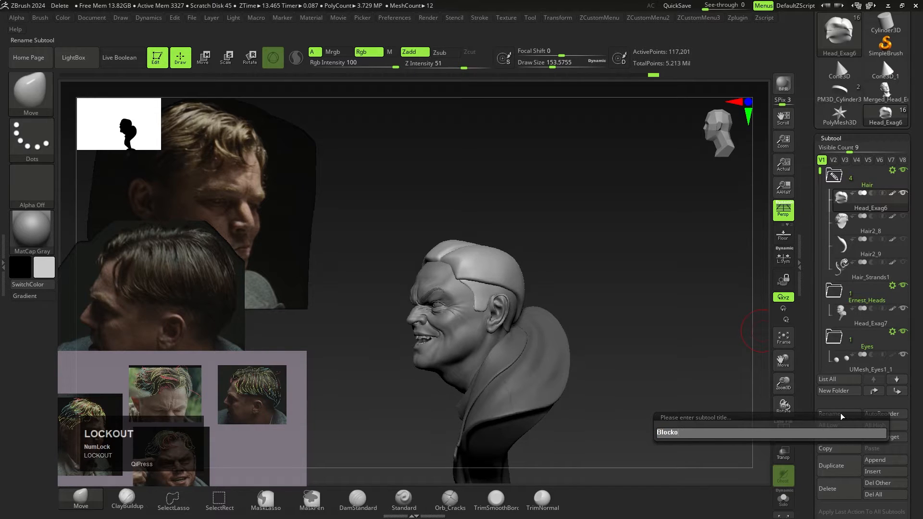
key(Return)
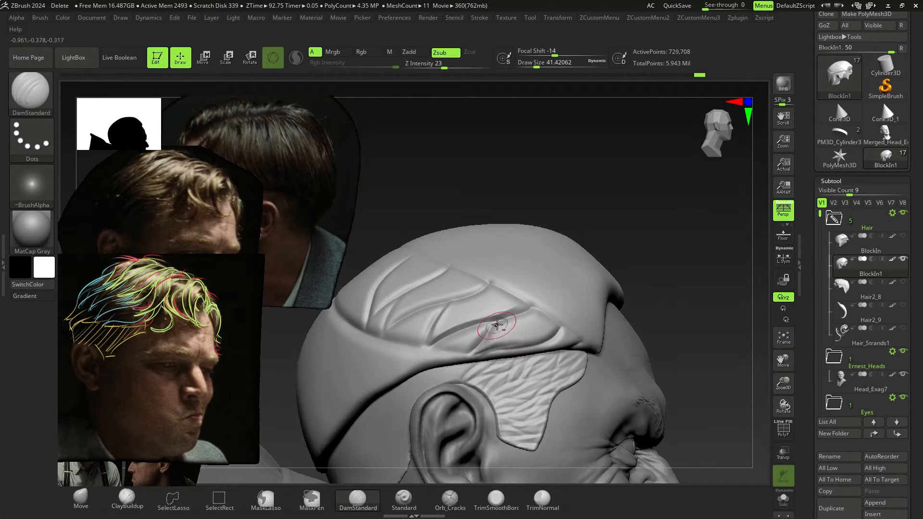
Carve a strand groove into the side hair with DamStandard and draw a CurveTube strand along the forehead hairline.
drag(497, 326, 501, 344)
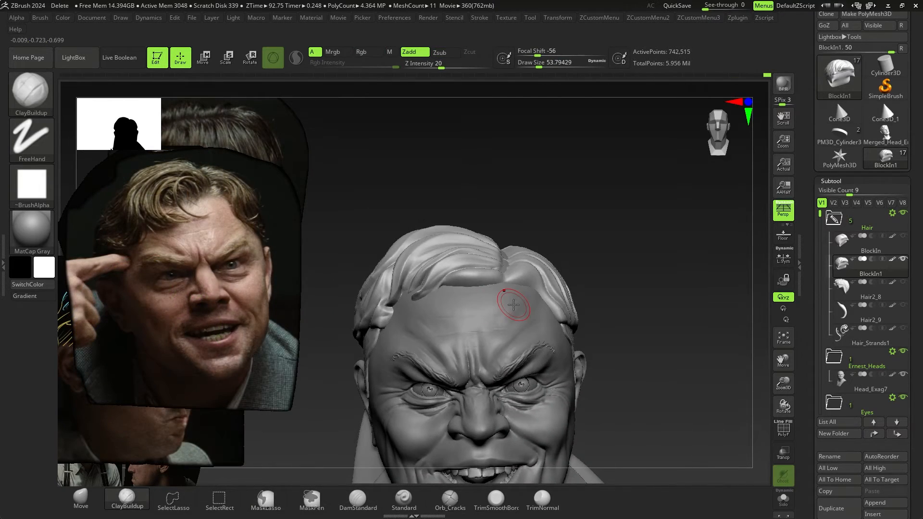
key(b)
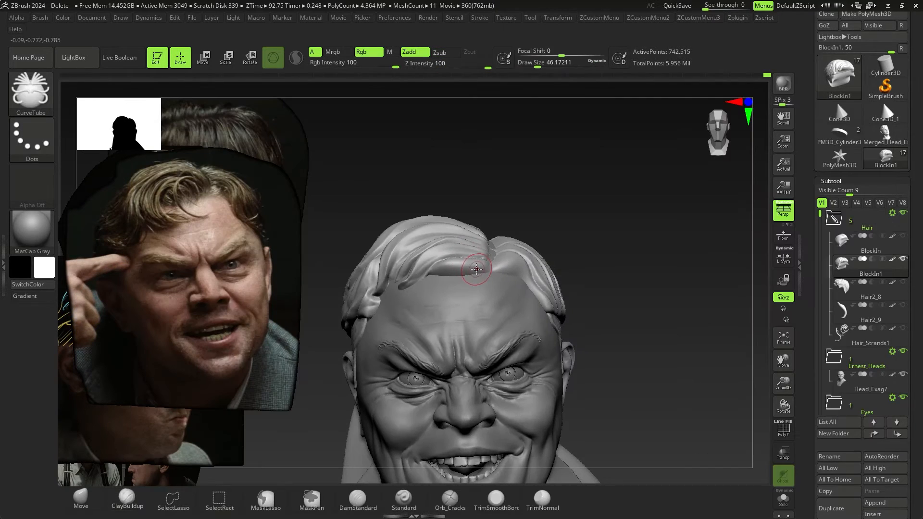
drag(396, 313, 478, 271)
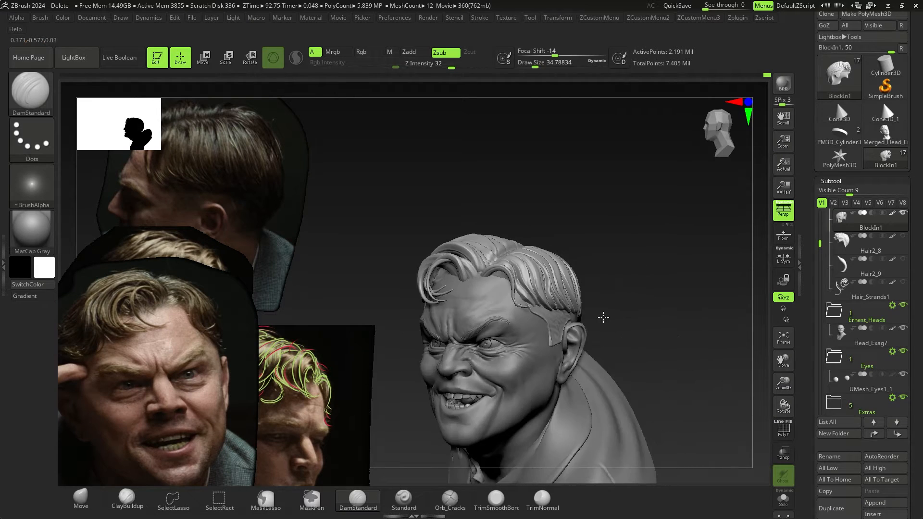
right_drag(604, 318, 568, 317)
mouse_move(511, 313)
right_down()
mouse_move(567, 312)
mouse_move(515, 311)
right_up()
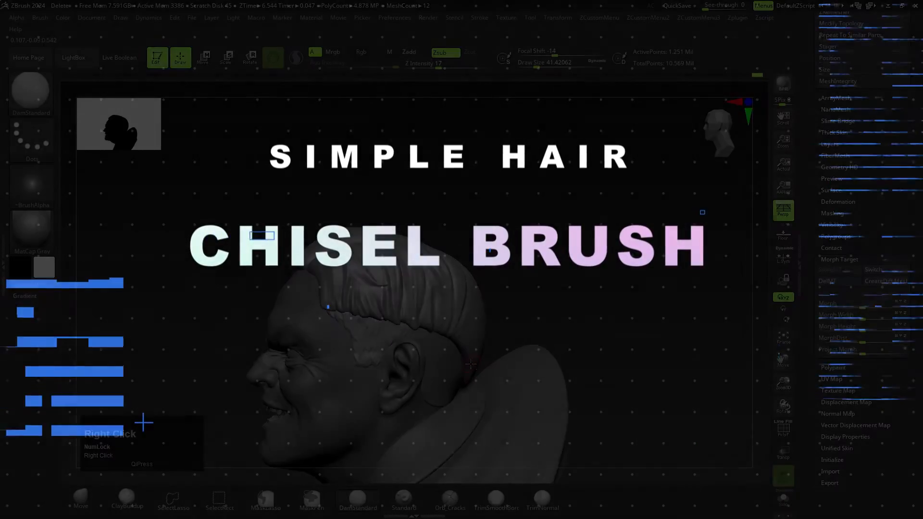
Select the ChiselOrganic brush and choose its Animal_Fur02 shape.
alt+right_drag(470, 364, 458, 316)
key(b)
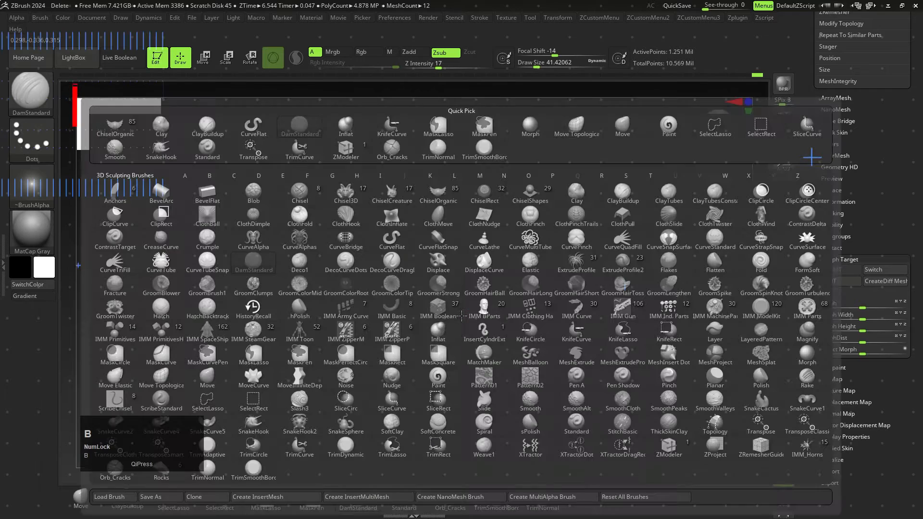
key(c)
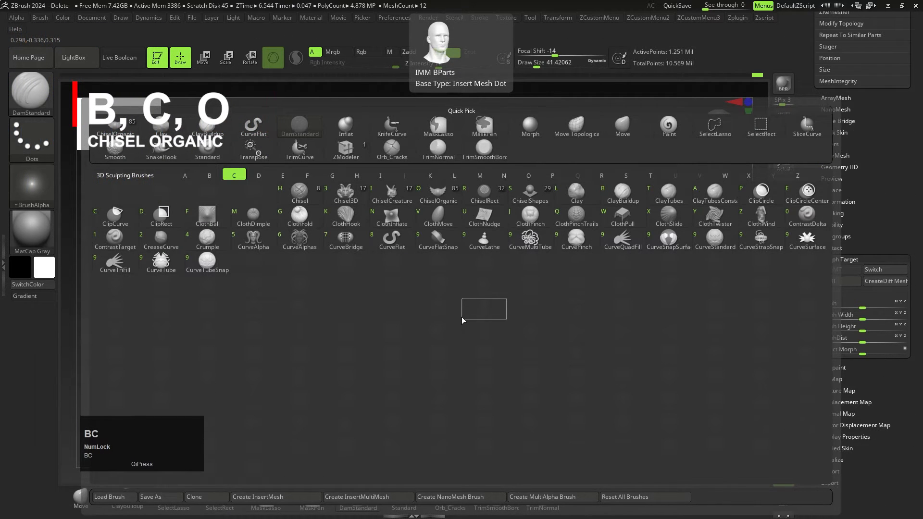
key(o)
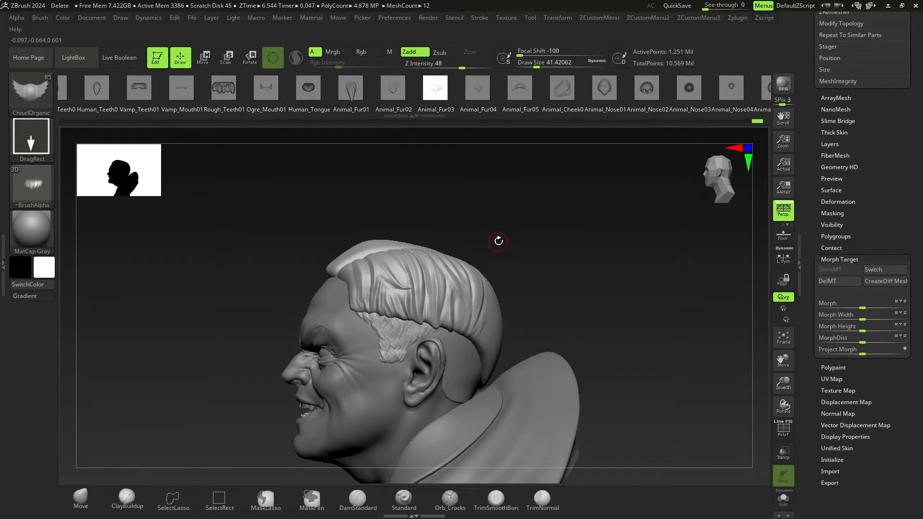
key(m)
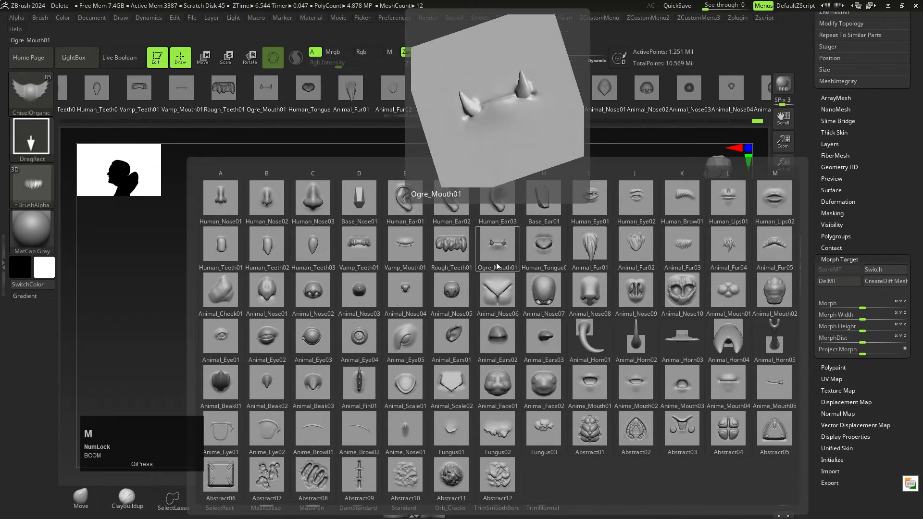
click(636, 244)
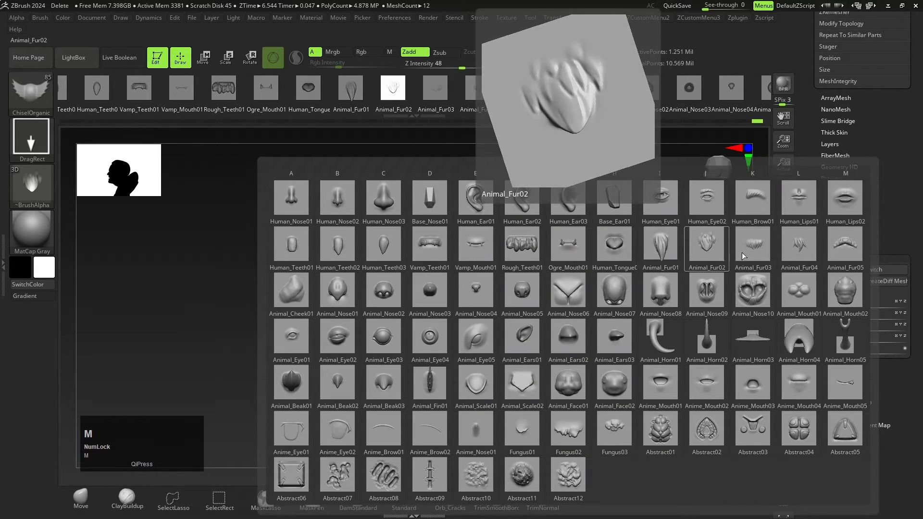
click(707, 250)
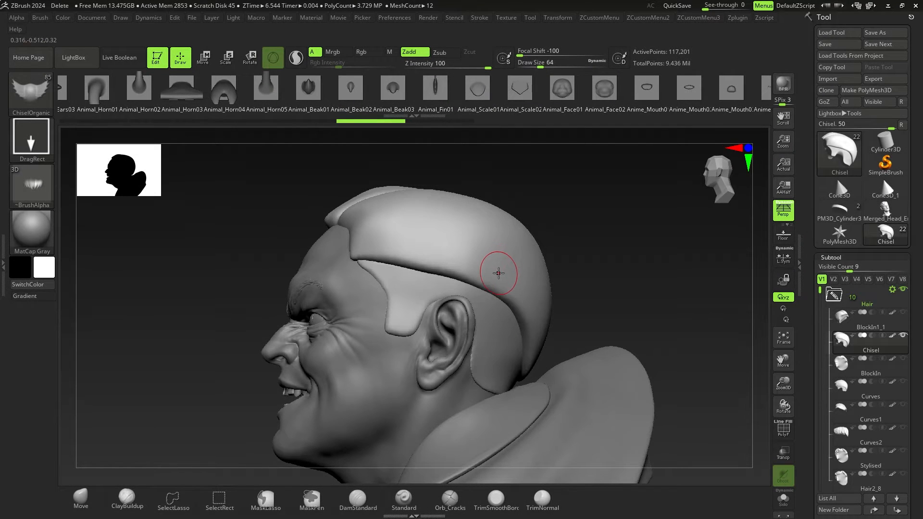
Remesh the Chisel hair subtool with DynaMesh at resolution 784 with Groups enabled.
right_drag(499, 273, 464, 257)
key(alt+q)
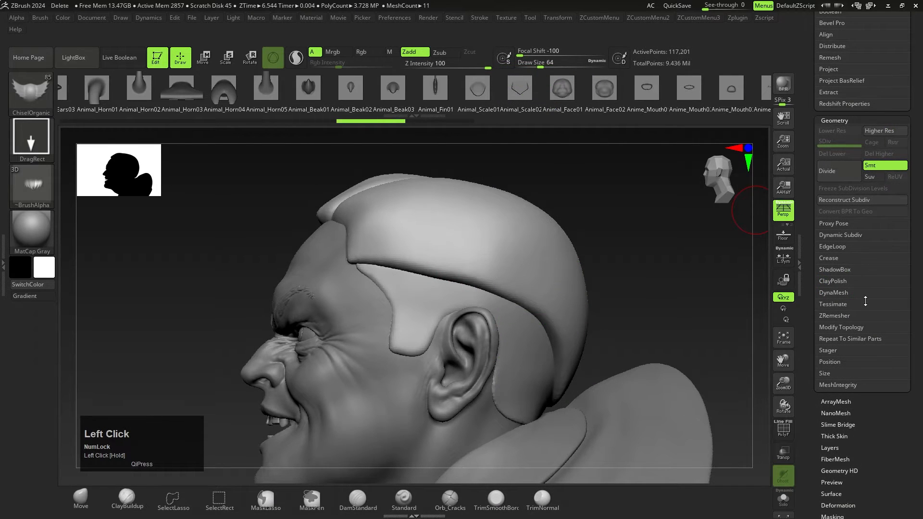
key(shift)
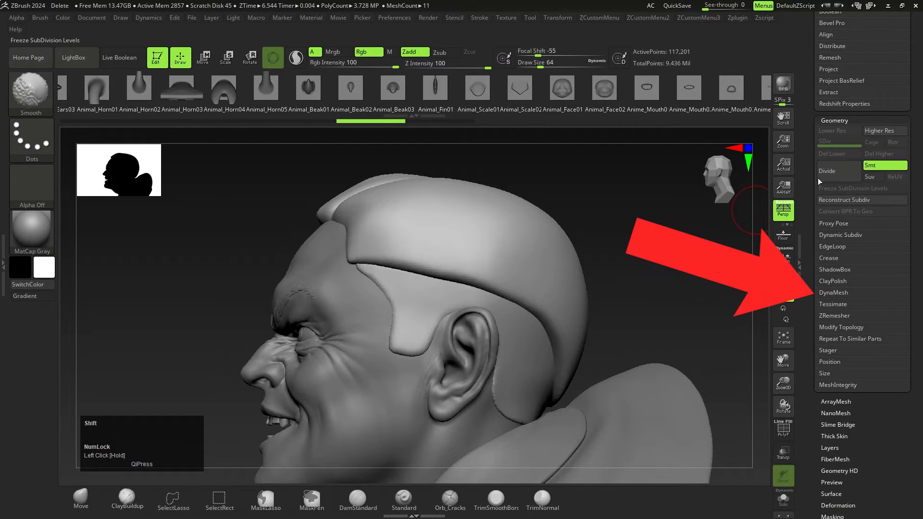
click(836, 292)
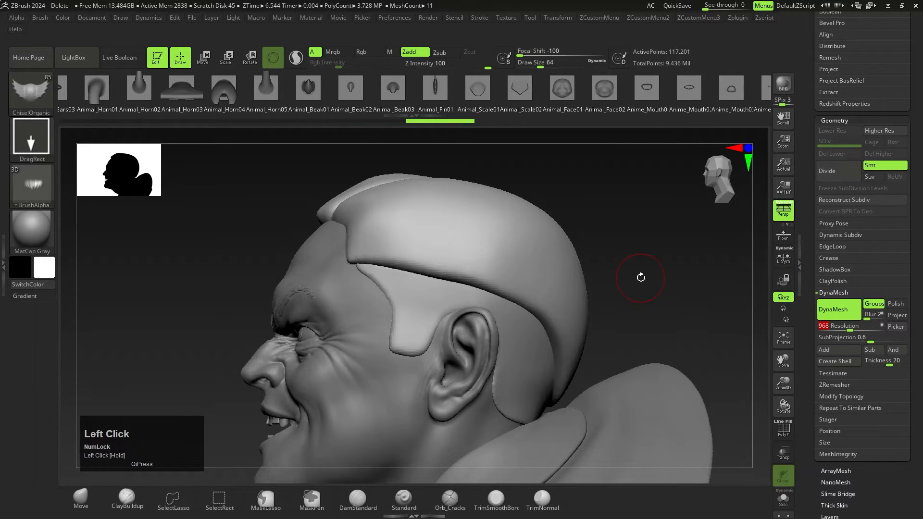
key(shift+f)
key(shift+f)
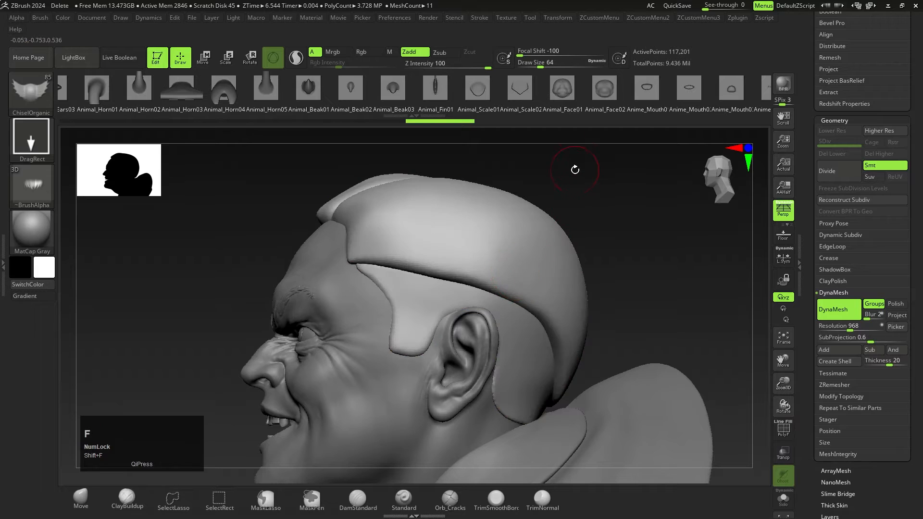
mouse_move(643, 285)
ctrl+mouse_down()
mouse_move(579, 303)
mouse_move(554, 273)
ctrl+mouse_up()
mouse_move(563, 270)
right_down()
mouse_move(540, 295)
mouse_move(487, 288)
right_up()
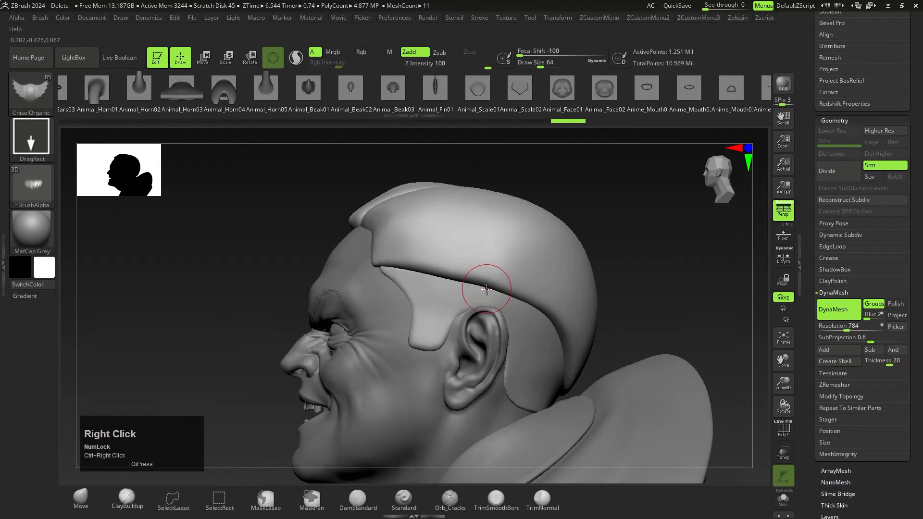
Try a fur stamp on the side hair above the sideburn with ChiselOrganic, then undo it.
key(m)
click(676, 247)
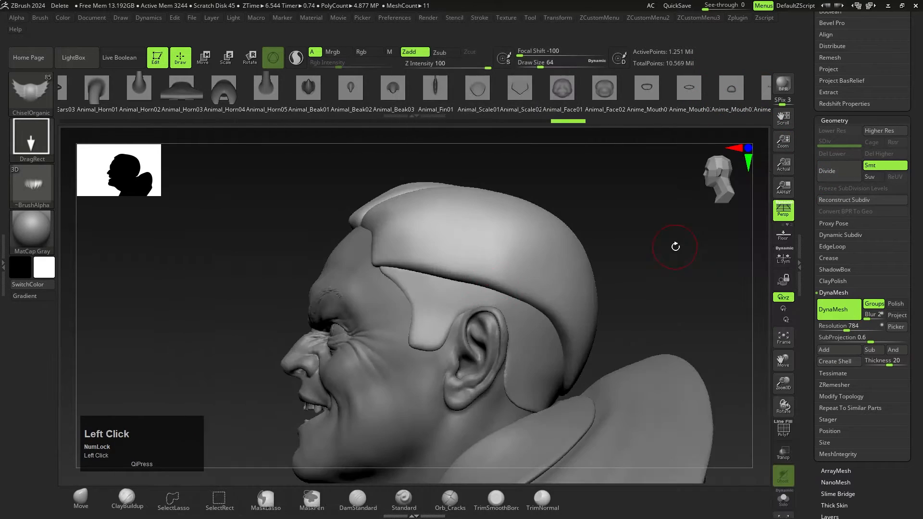
ctrl+right_drag(394, 316, 442, 294)
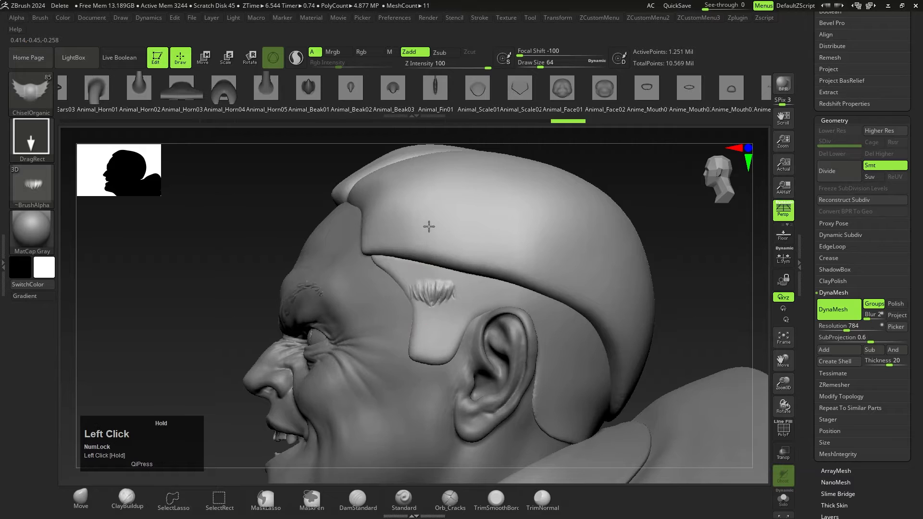
drag(429, 227, 430, 187)
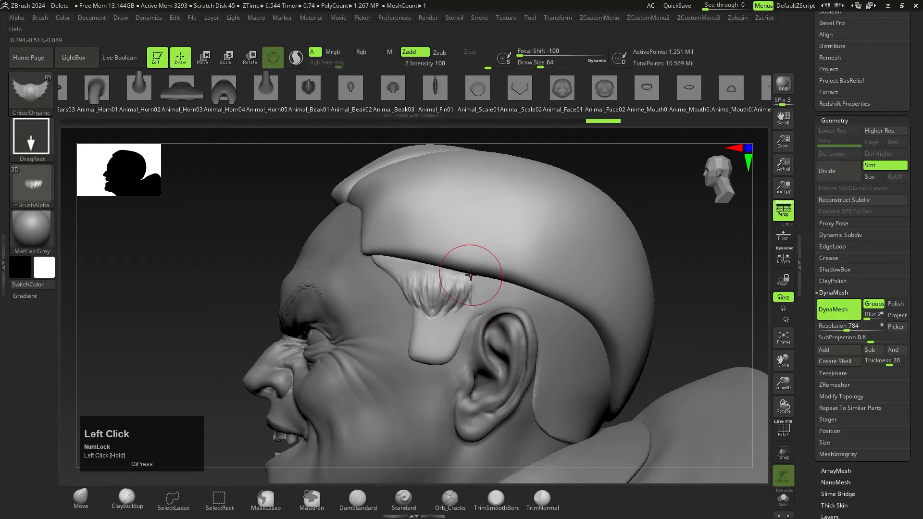
key(ctrl+z)
Set the brush's Z Intensity to 59 and test fur stamps across the side hair, undoing them.
drag(481, 66, 469, 66)
drag(414, 272, 386, 139)
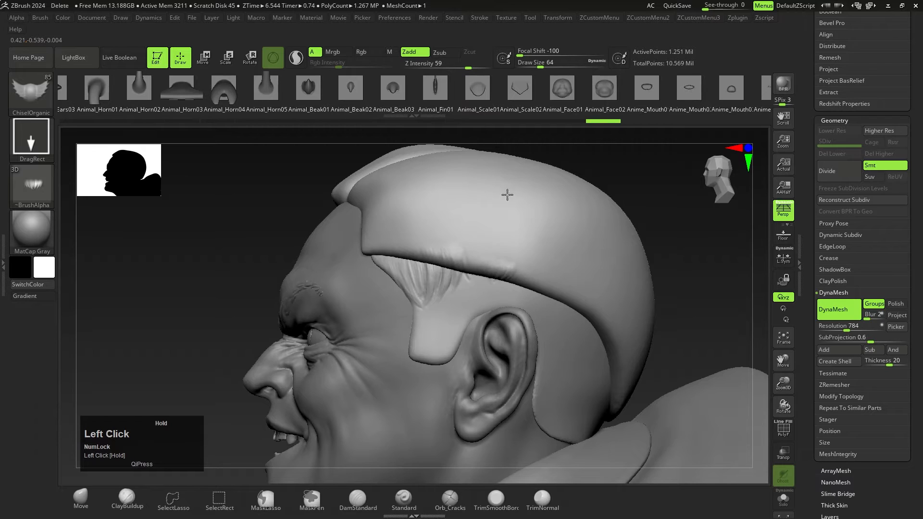
drag(505, 272, 506, 142)
key(ctrl+z)
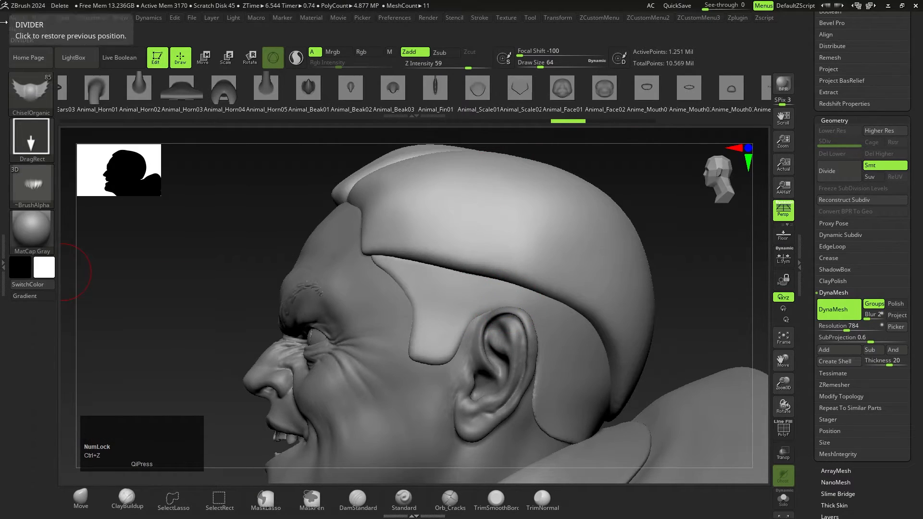
Set Mask By Polygroups to 100 in the ChiselOrganic brush's auto masking options.
click(40, 17)
mouse_move(72, 486)
mouse_down()
mouse_move(85, 241)
mouse_move(84, 249)
mouse_up()
click(73, 260)
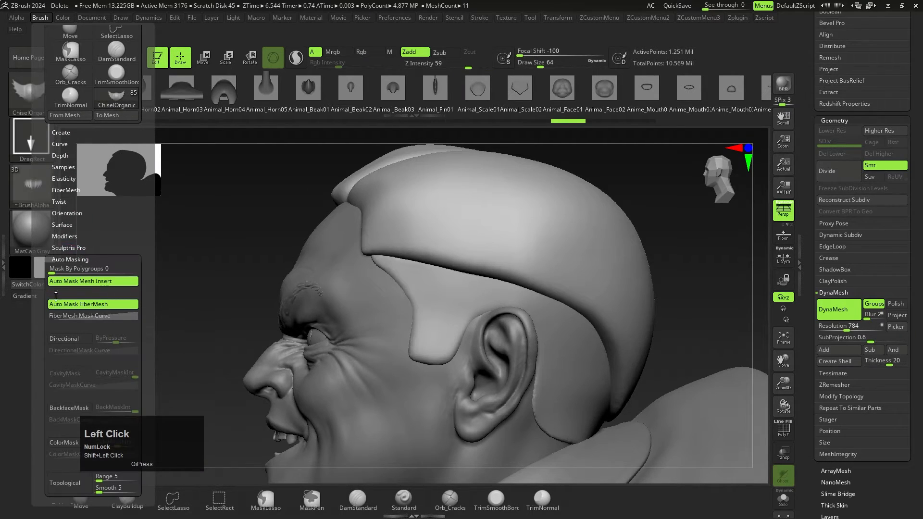
click(56, 271)
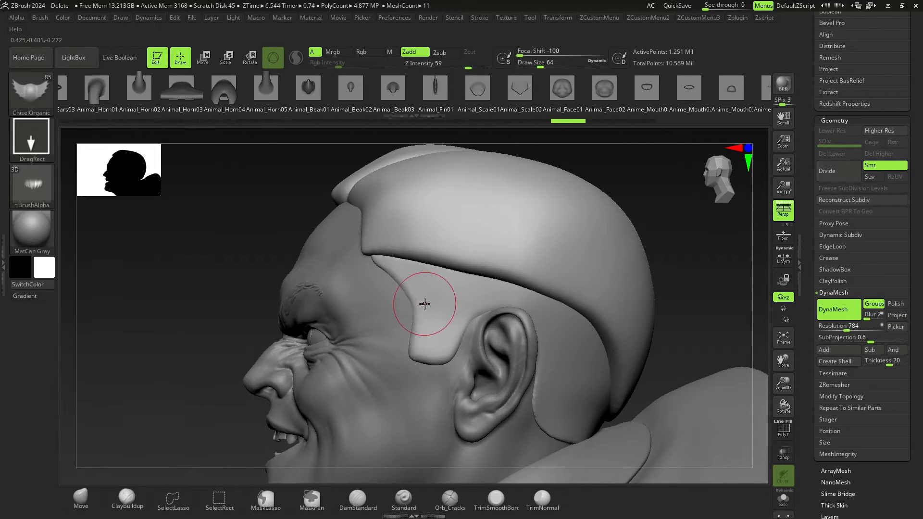
Try polygroup-masked fur stamps along the side hair between the sideburn and ear, then undo them.
drag(449, 237, 413, 143)
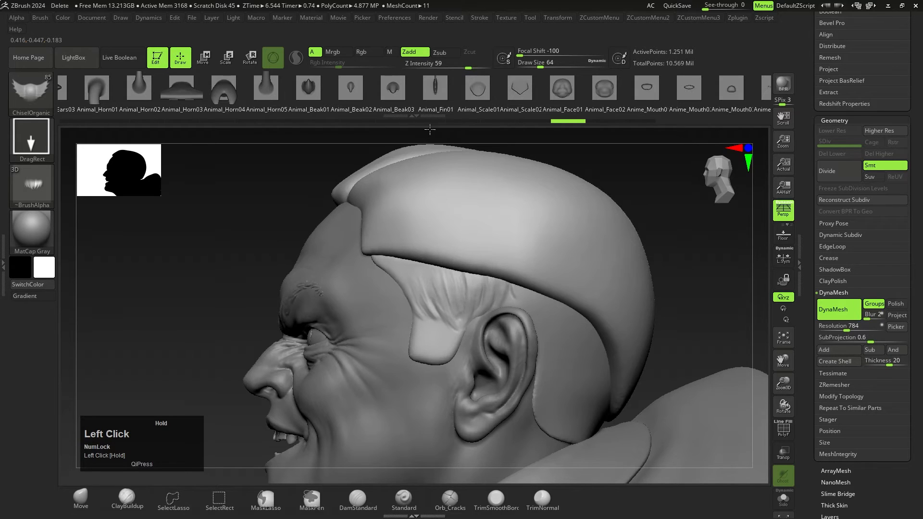
drag(509, 268, 510, 153)
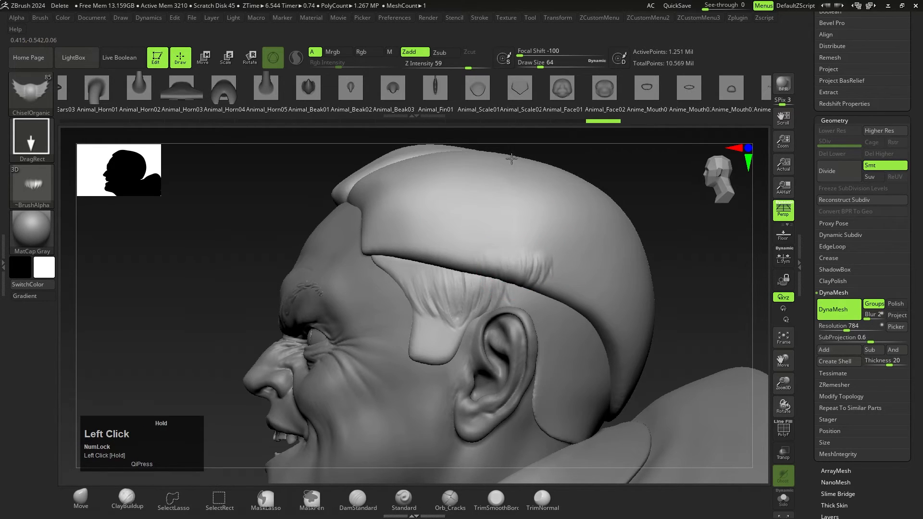
drag(518, 110, 518, 123)
key(ctrl+z)
key(ctrl+z)
Store a morph target for the Chisel hair subtool.
alt+right_drag(504, 308, 496, 297)
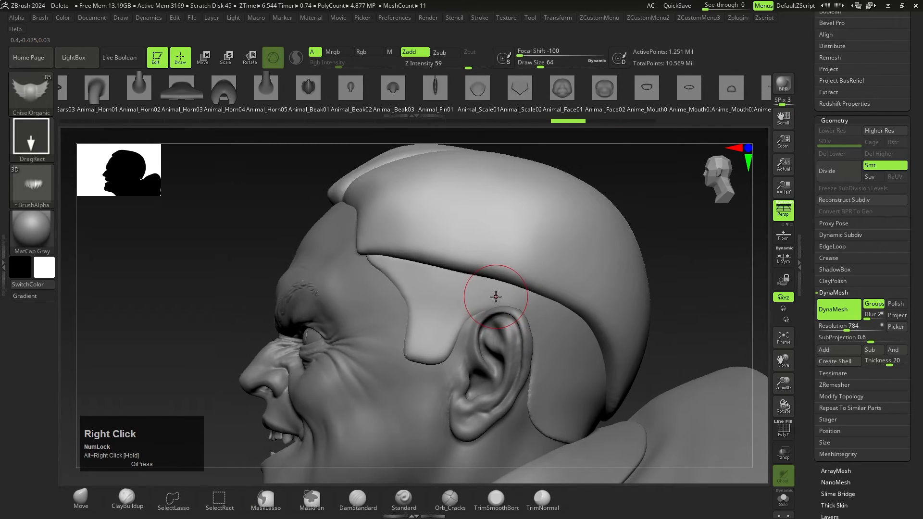
right_click(457, 300)
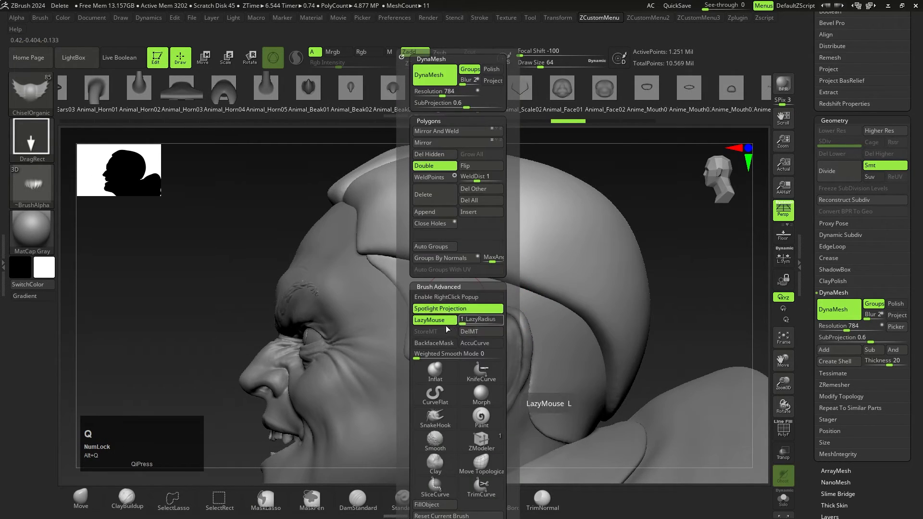
key(q)
drag(922, 408, 921, 321)
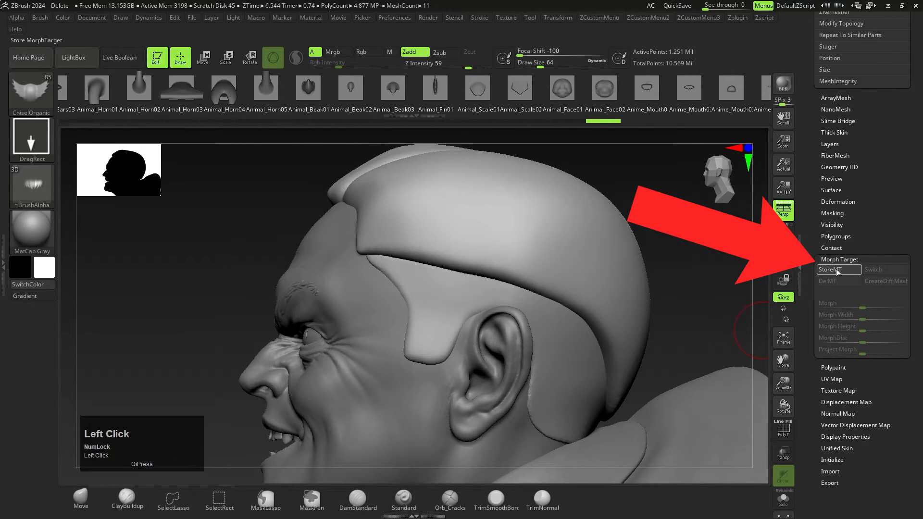
click(837, 271)
Try overlapping fur stamps on the sideburn with and without the stored morph target, then undo them.
right_drag(454, 278, 434, 303)
drag(434, 303, 441, 353)
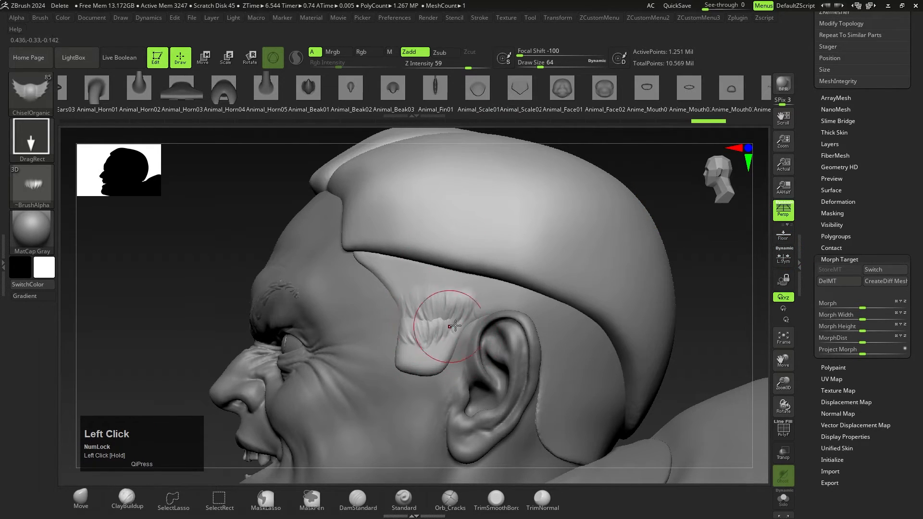
click(846, 284)
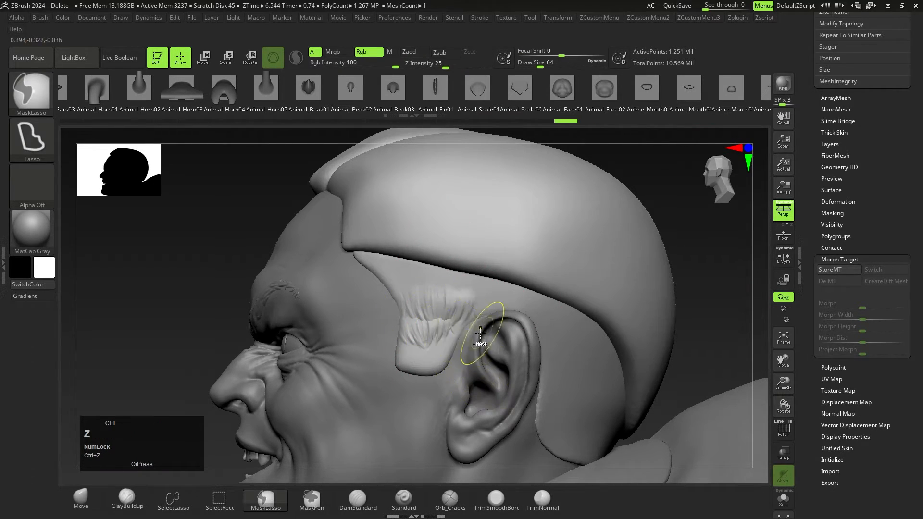
key(ctrl+z)
key(ctrl+z)
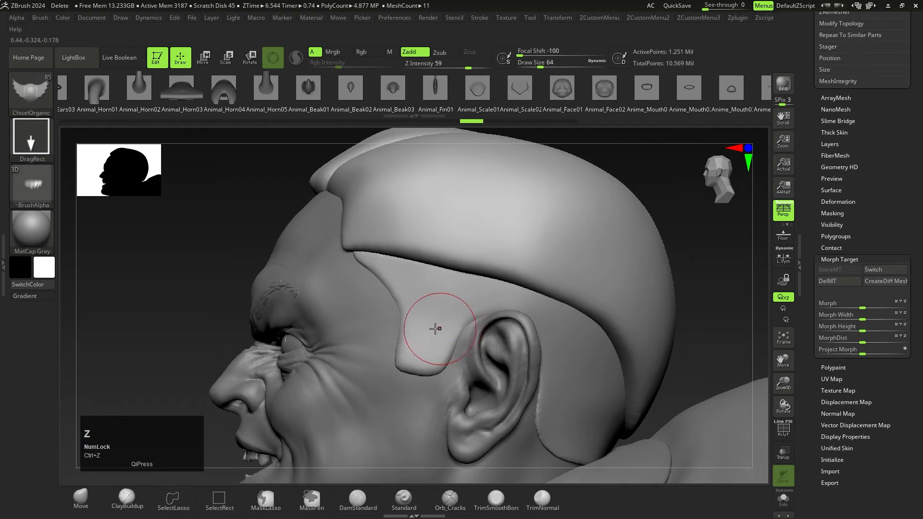
Delete the existing morph target and store a fresh one from the clean hair surface.
right_drag(464, 243, 535, 316)
click(827, 284)
click(833, 272)
Choose the Animal_Fur04 shape and stamp large strands across the side of the hair cap above the ear.
alt+right_drag(499, 177, 491, 206)
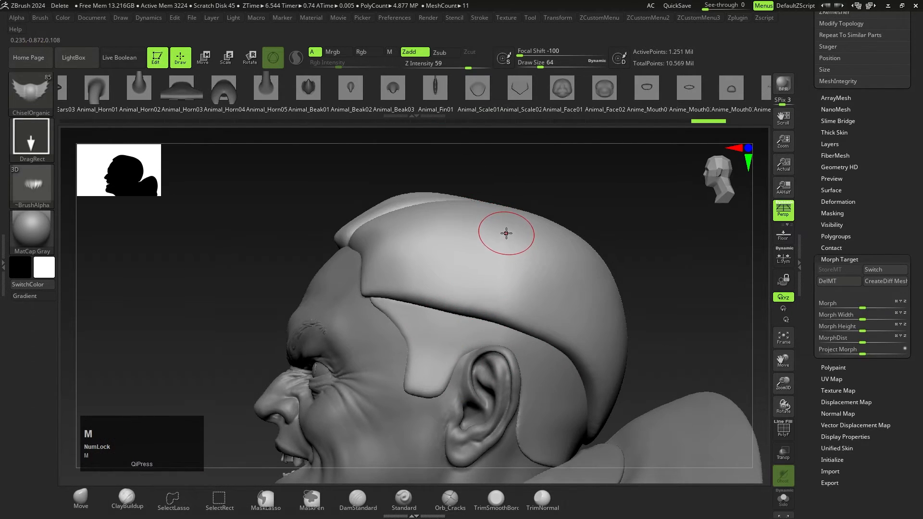
key(m)
click(505, 292)
right_drag(505, 269, 491, 305)
drag(491, 308, 442, 268)
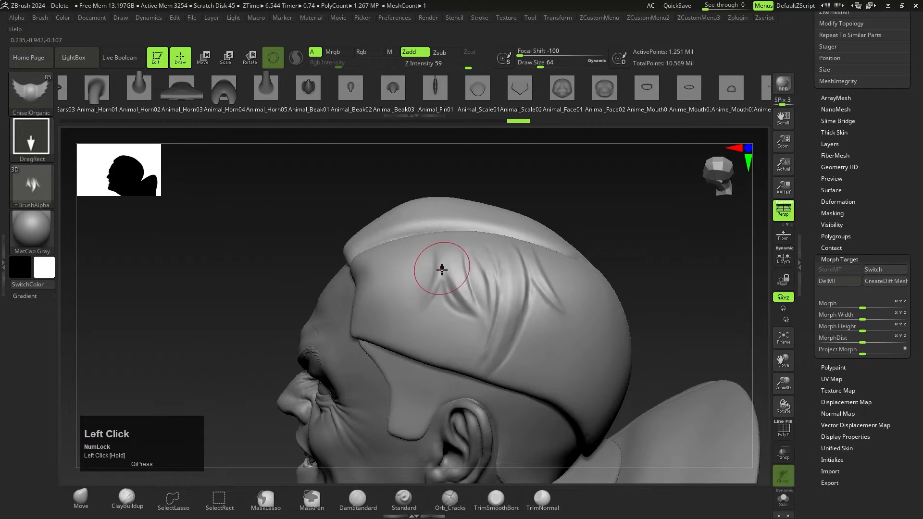
Erase the frontmost strand details on the side of the hair cap with the Morph brush.
key(alt+q)
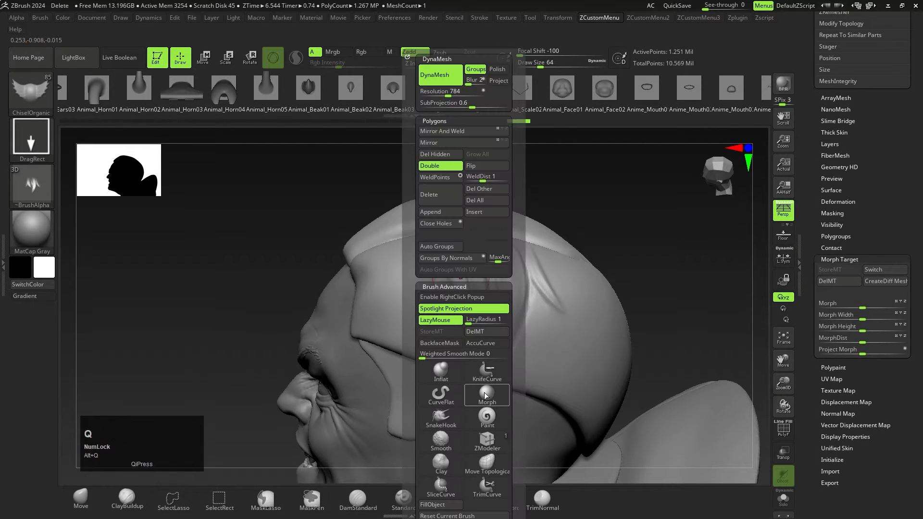
click(486, 395)
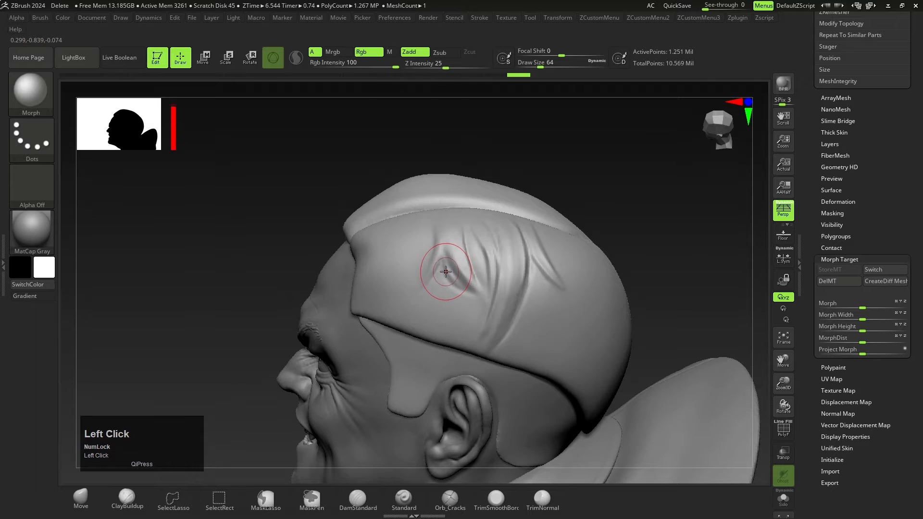
drag(443, 268, 438, 223)
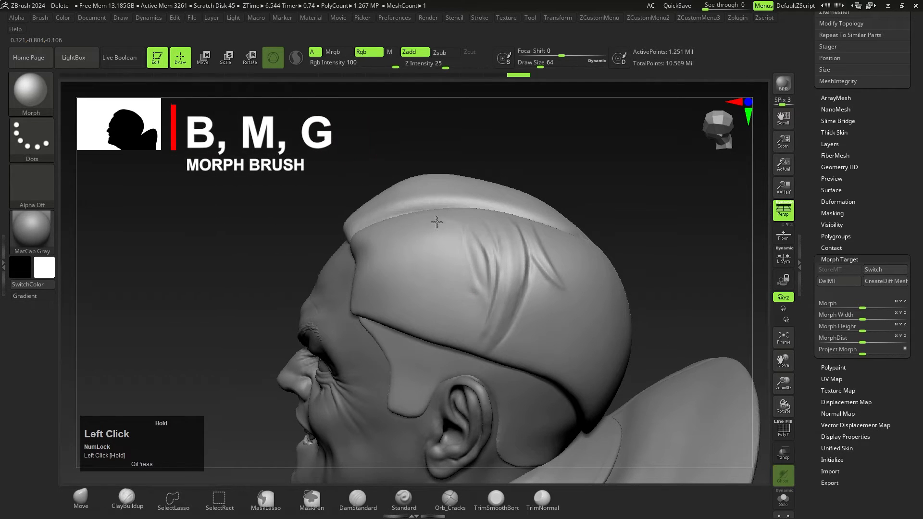
Return to the ChiselOrganic brush and stamp more Animal_Fur04 strands over the cleared front area of the cap.
key(b)
key(c)
key(o)
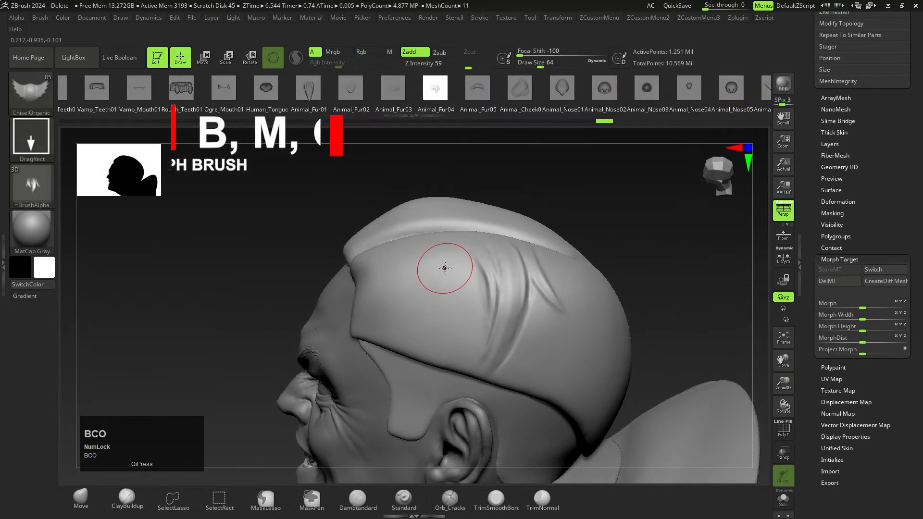
drag(444, 269, 522, 361)
drag(423, 1, 372, 4)
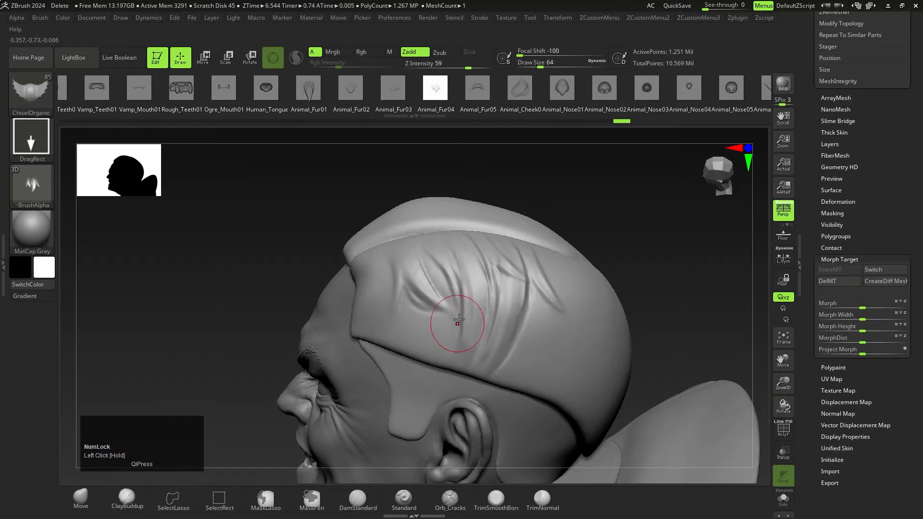
Clean away the unwanted strand ends near the front of the hair cap with the Morph brush.
key(alt+q)
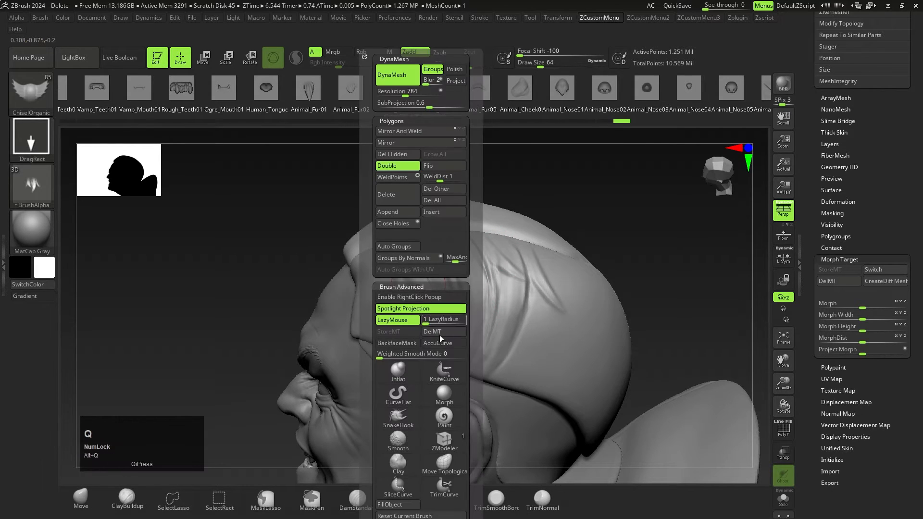
click(452, 395)
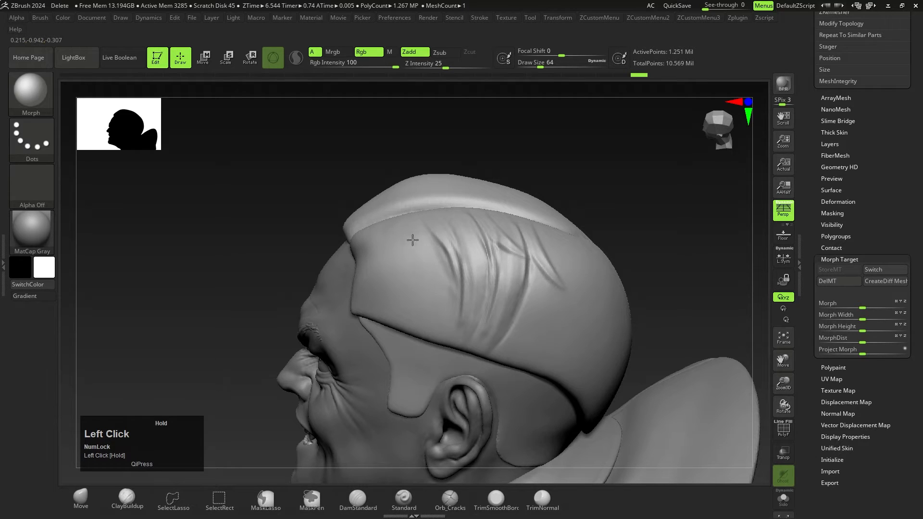
mouse_move(450, 310)
right_down()
mouse_move(454, 298)
mouse_move(470, 320)
mouse_move(457, 302)
right_up()
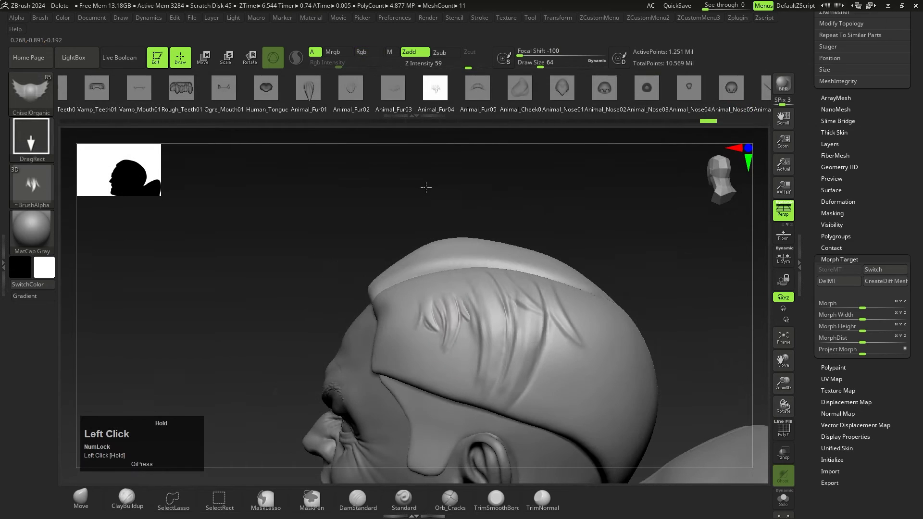
Stamp further Animal_Fur04 strands toward the front hairline and smooth where they overlap.
drag(406, 88, 412, 47)
shift+drag(510, 333, 508, 335)
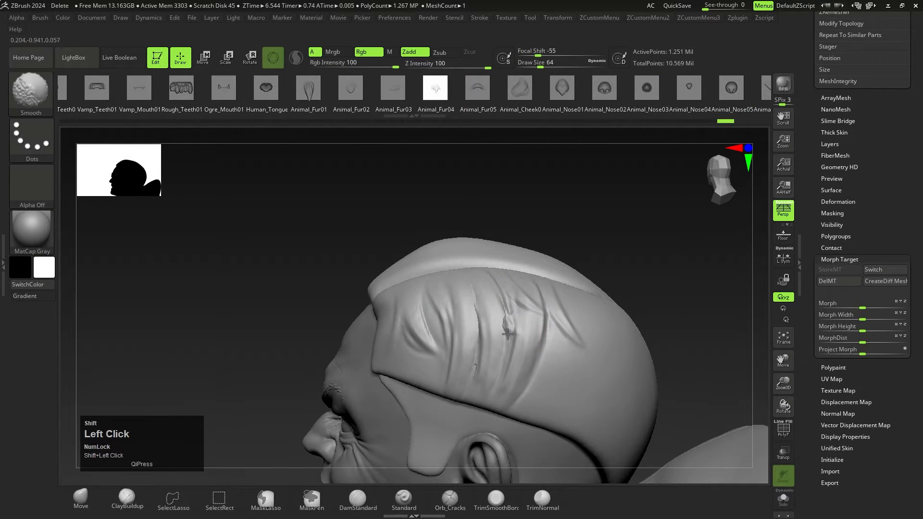
shift+drag(427, 332, 408, 321)
drag(392, 222, 377, 87)
mouse_move(417, 332)
shift+mouse_down()
mouse_move(414, 368)
mouse_move(439, 294)
shift+mouse_up()
ctrl+right_drag(490, 350, 502, 366)
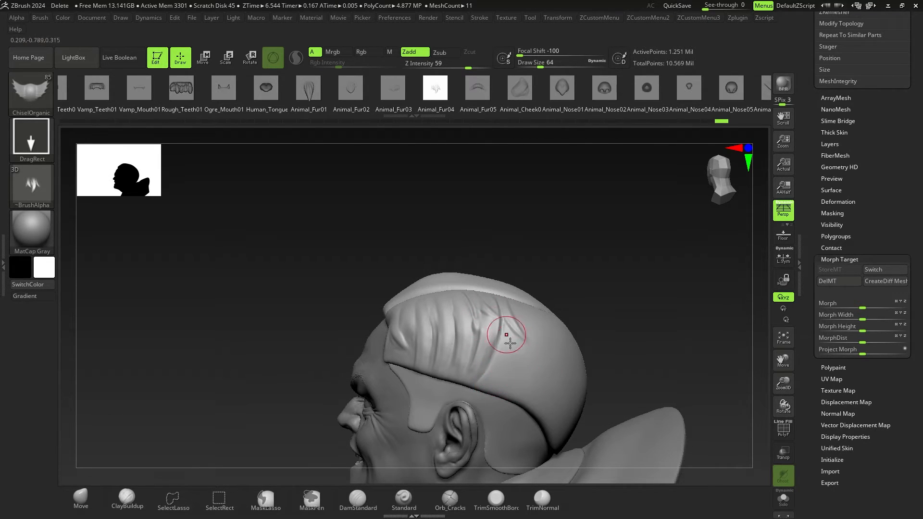
Check the Mask By Polygroups setting in the brush's auto masking options.
mouse_move(508, 382)
right_down()
mouse_move(513, 334)
mouse_move(502, 347)
mouse_move(490, 329)
mouse_move(498, 324)
mouse_move(478, 337)
mouse_move(481, 310)
right_up()
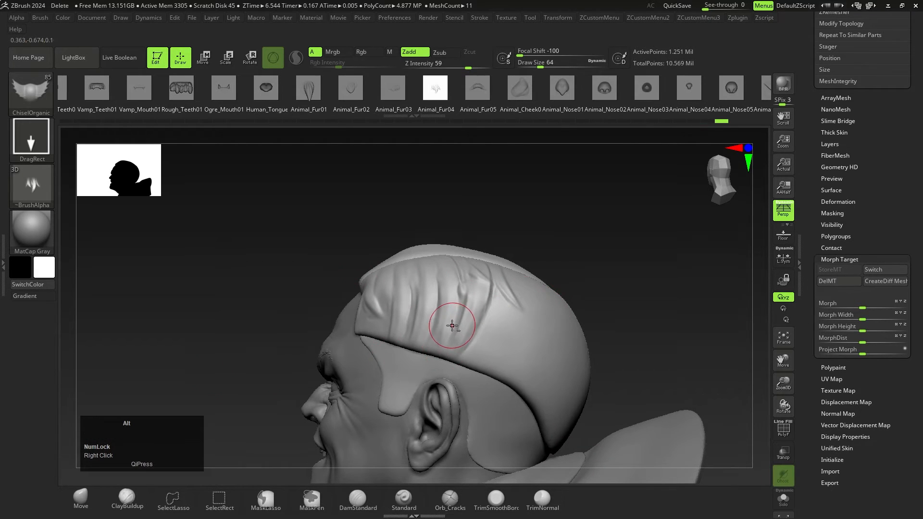
key(q)
drag(407, 377, 407, 327)
drag(405, 396, 403, 322)
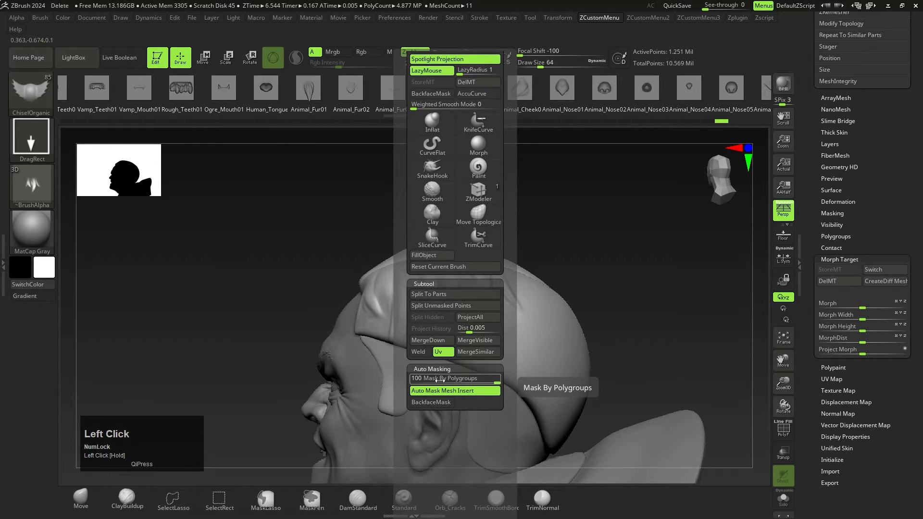
click(39, 18)
drag(40, 260, 40, 178)
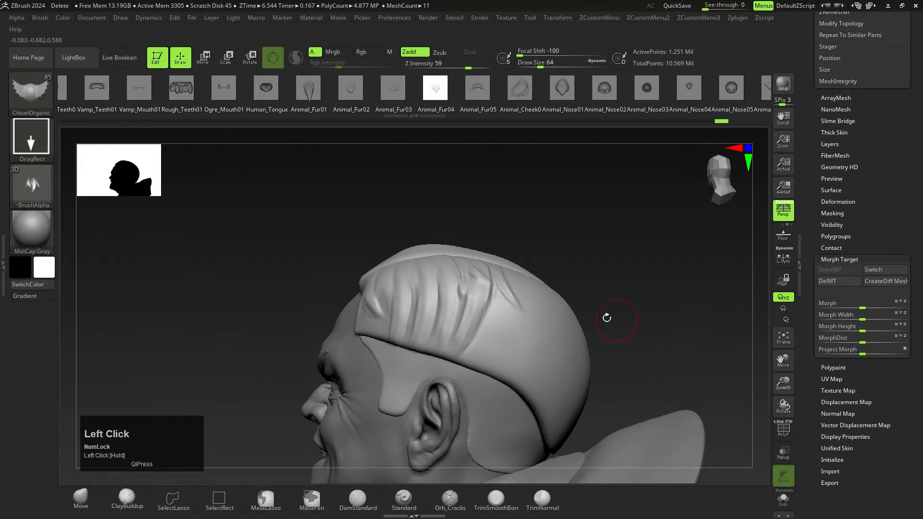
Stamp short Animal_Fur03 strands over the sideburn patch in front of the ear.
key(q)
drag(512, 296, 512, 235)
drag(505, 377, 504, 408)
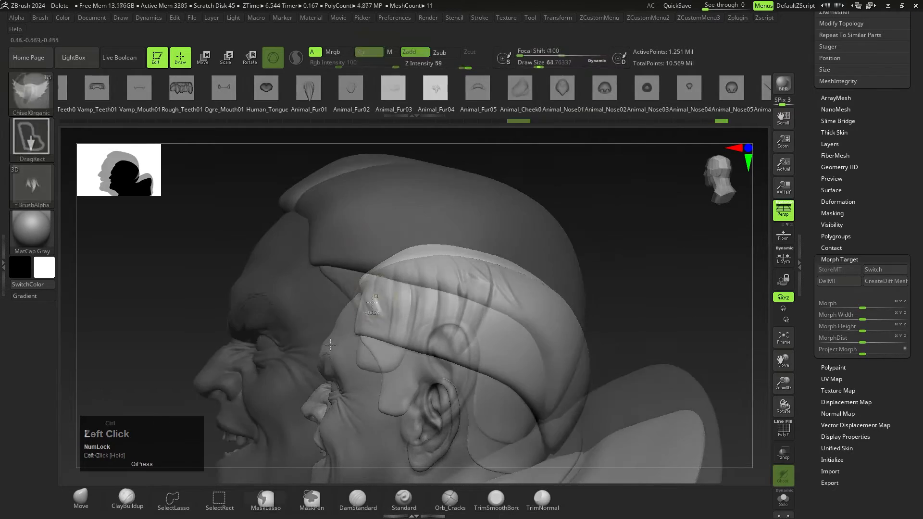
drag(375, 329, 369, 351)
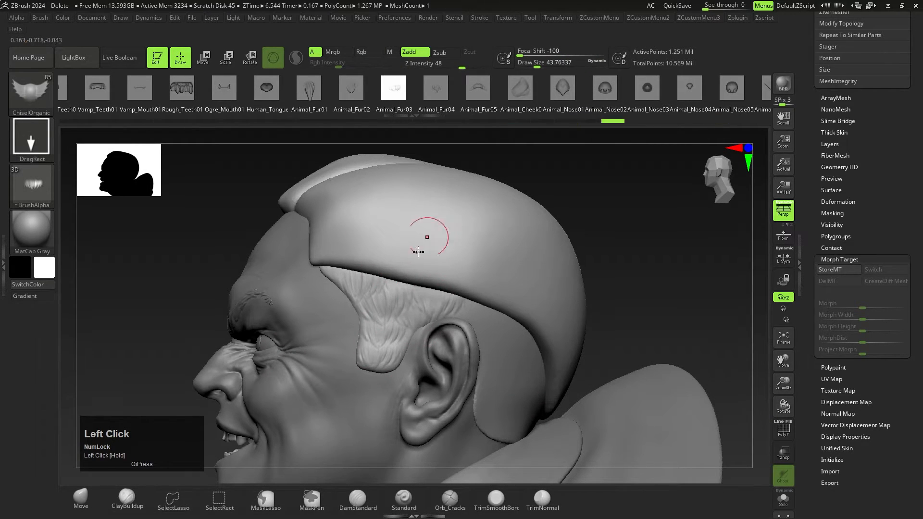
Add Animal_Fur04 strands to the sideburn and push its front and lower edges into shape with the Move brush.
click(436, 88)
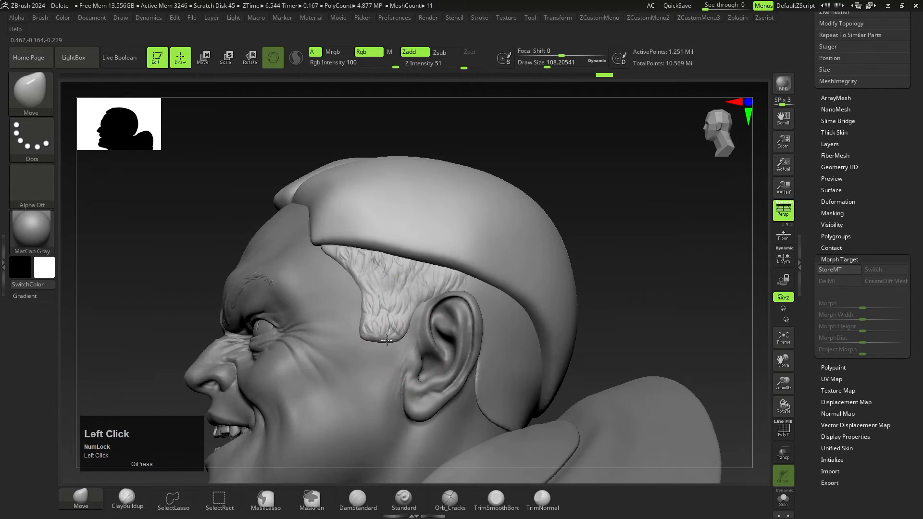
right_drag(383, 293, 380, 313)
alt+drag(293, 206, 313, 289)
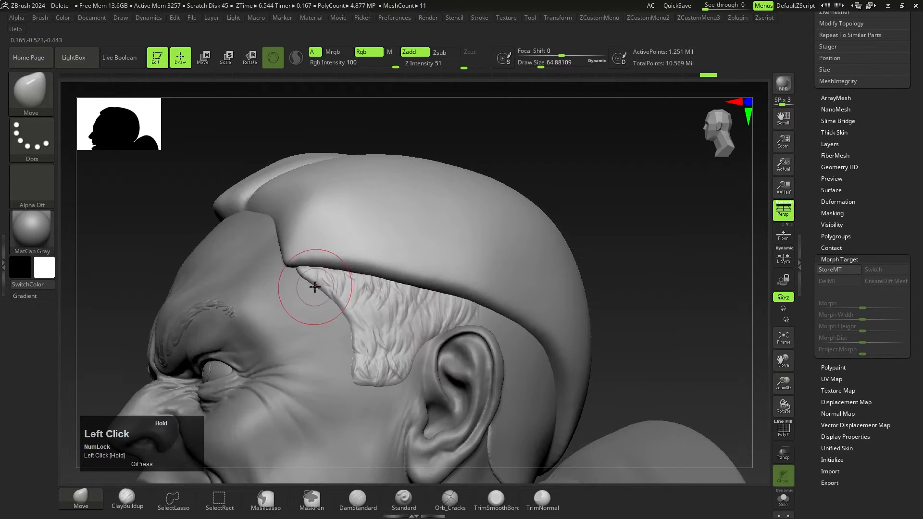
right_drag(313, 289, 315, 326)
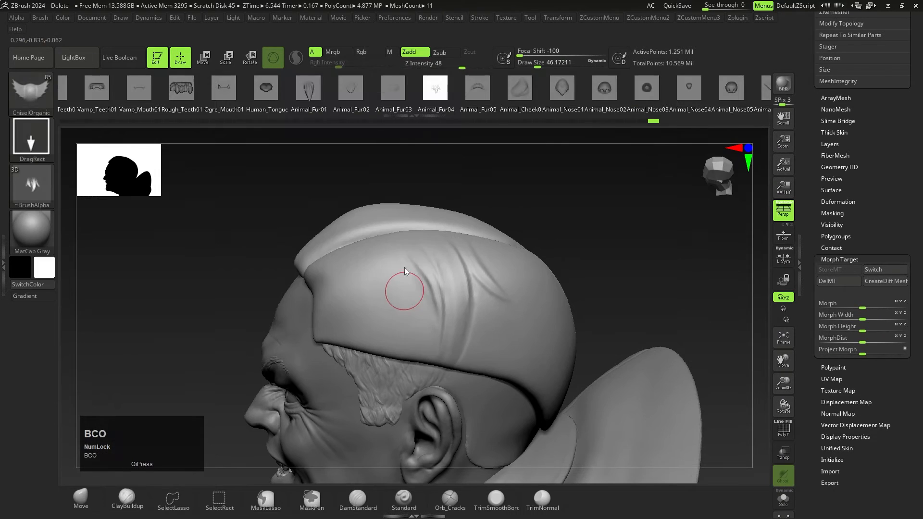
Stamp Animal_Fur04 and Animal_Fur03 strands toward the front of the hair cap with ChiselOrganic, smoothing the overlaps.
mouse_move(428, 298)
shift+mouse_down()
mouse_move(355, 267)
mouse_move(391, 207)
shift+mouse_up()
click(393, 88)
shift+drag(399, 326, 385, 288)
right_drag(461, 308, 441, 319)
Try an Animal_Fur02 stamp on the side of the hair cap and undo it.
click(351, 89)
drag(472, 300, 473, 250)
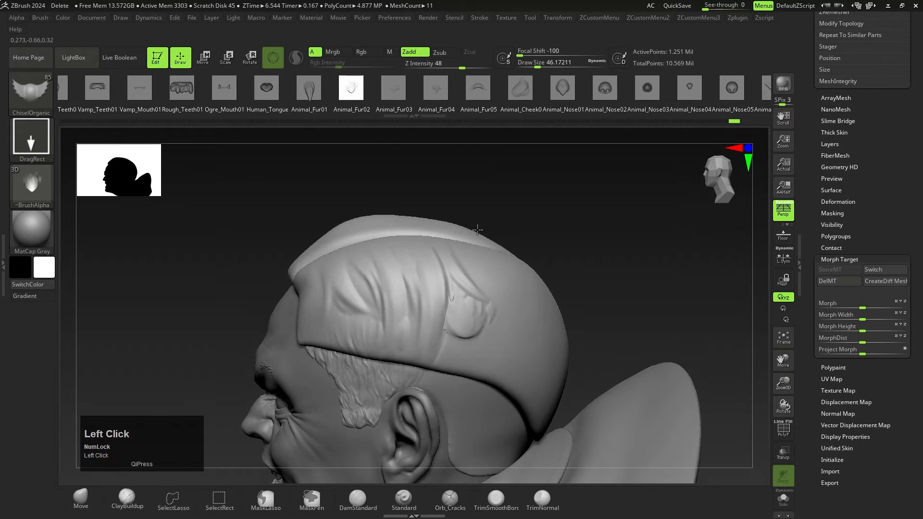
key(ctrl+z)
Fill the rest of the cap's side with Animal_Fur04 and Animal_Fur03 strands and sharpen the gaps between them with DamStandard.
click(437, 90)
click(393, 88)
click(358, 500)
mouse_move(385, 269)
right_down()
mouse_move(340, 274)
mouse_move(346, 283)
right_up()
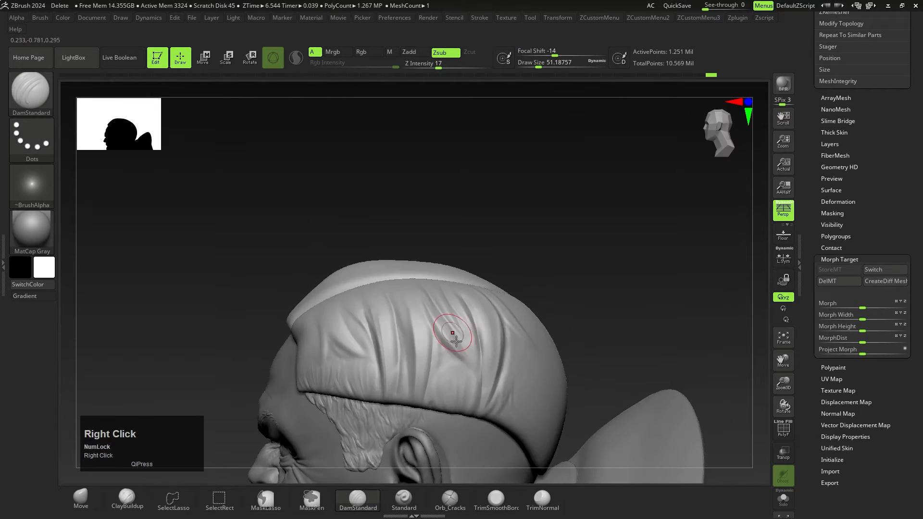
mouse_move(449, 268)
right_down()
mouse_move(471, 334)
mouse_move(428, 313)
right_up()
click(470, 333)
alt+drag(428, 313, 423, 359)
right_drag(422, 359, 393, 361)
Carve deeper DamStandard grooves between the strands down to the cap's lower edge, building up ridges and smoothing in places.
drag(394, 361, 397, 406)
mouse_move(397, 406)
alt+right_down()
mouse_move(418, 362)
mouse_move(425, 380)
alt+right_up()
drag(425, 380, 432, 414)
right_drag(431, 414, 440, 385)
alt+drag(440, 385, 441, 400)
right_drag(441, 400, 453, 359)
drag(453, 360, 451, 372)
mouse_move(451, 373)
right_down()
mouse_move(466, 340)
mouse_move(437, 330)
mouse_move(412, 342)
right_up()
shift+drag(412, 343, 414, 380)
alt+drag(415, 391, 419, 417)
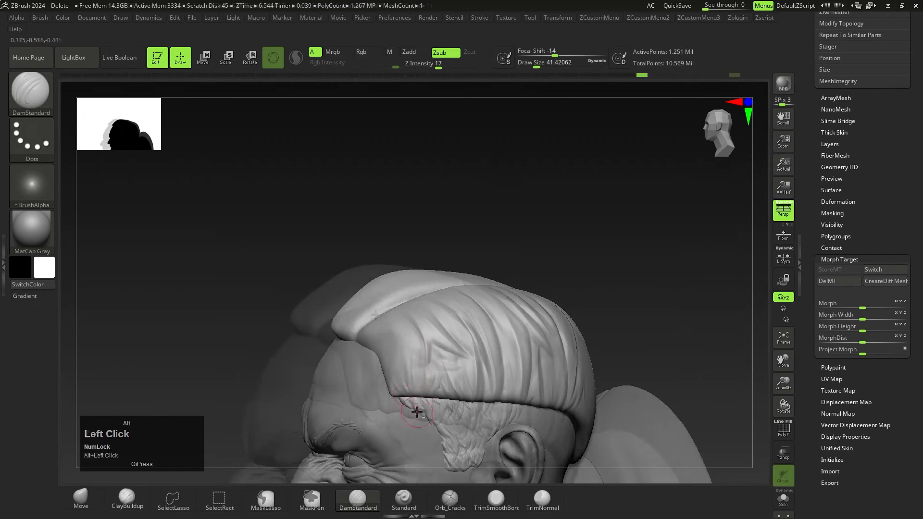
Carve more DamStandard grooves between the front strands above the sideburn, repeat the last stroke and undo it.
right_drag(408, 351, 387, 315)
alt+drag(387, 315, 385, 336)
right_drag(386, 337, 408, 358)
key(1)
drag(408, 359, 407, 386)
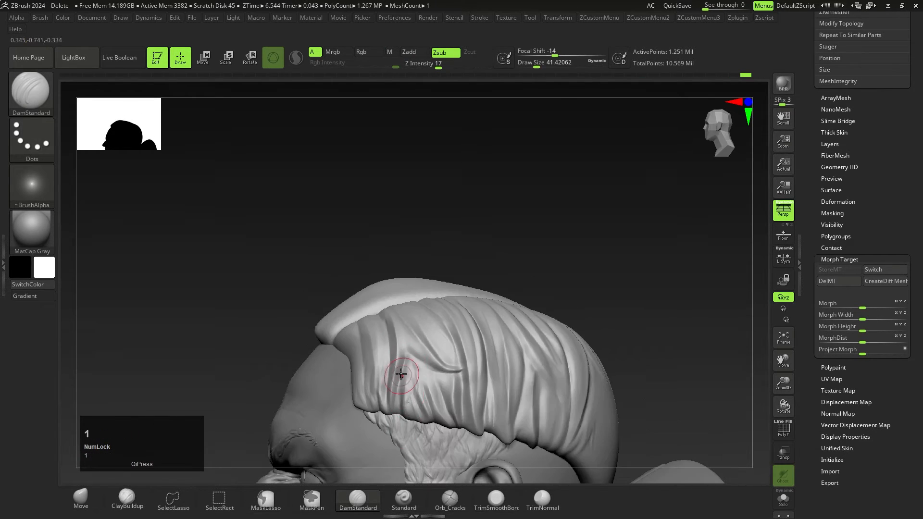
key(ctrl+z)
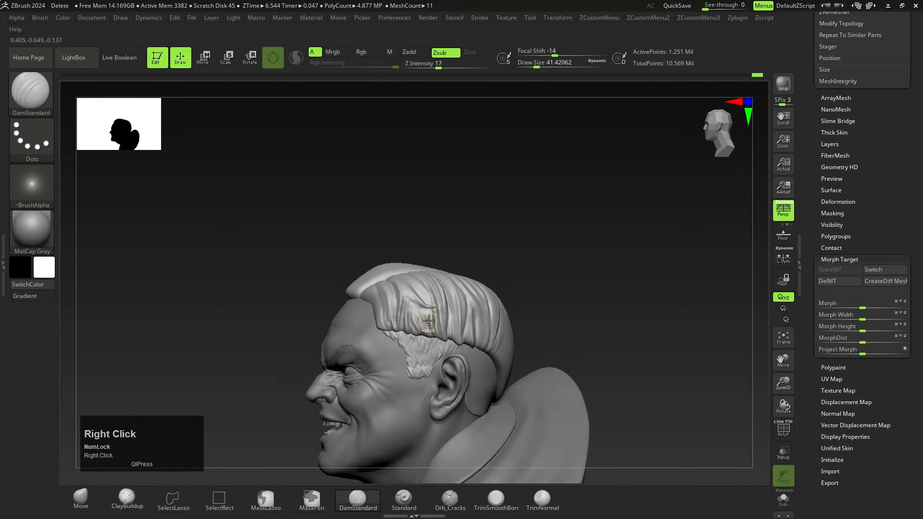
mouse_move(428, 321)
ctrl+right_down()
mouse_move(435, 343)
mouse_move(398, 340)
mouse_move(441, 339)
mouse_move(410, 326)
ctrl+right_up()
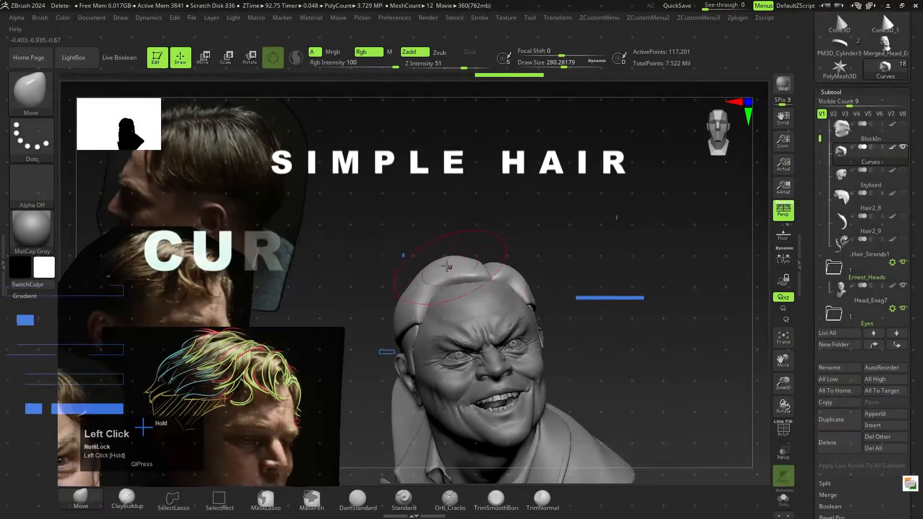
Reshape the front and top volume of the Curves hair subtool with the Move brush.
drag(447, 266, 450, 262)
mouse_move(456, 289)
right_down()
mouse_move(461, 274)
mouse_move(500, 298)
right_up()
drag(467, 308, 474, 300)
mouse_move(465, 388)
right_down()
mouse_move(500, 354)
mouse_move(474, 288)
mouse_move(519, 332)
right_up()
drag(519, 332, 523, 329)
right_drag(522, 329, 553, 346)
drag(566, 361, 562, 360)
drag(630, 288, 855, 201)
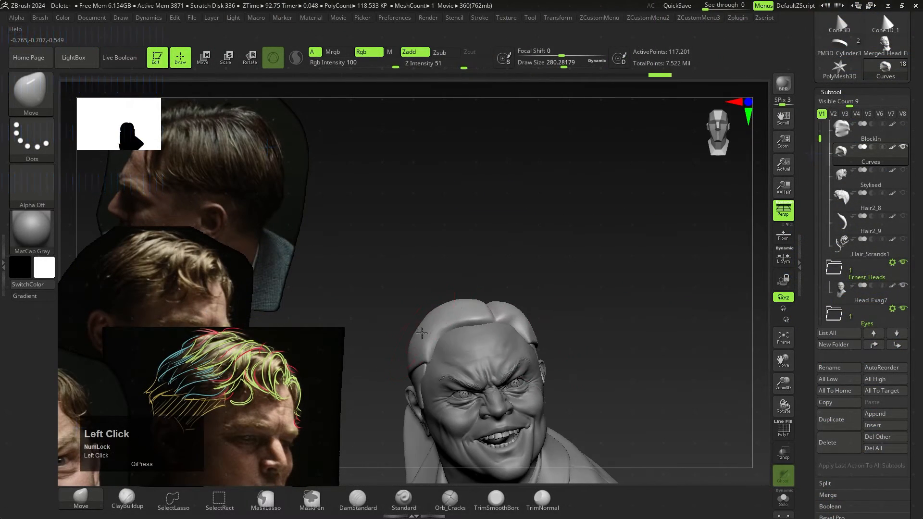
Toggle the visibility of the Stylised and Hair2_8 subtools to compare them with the Curves hair.
right_drag(480, 311, 641, 303)
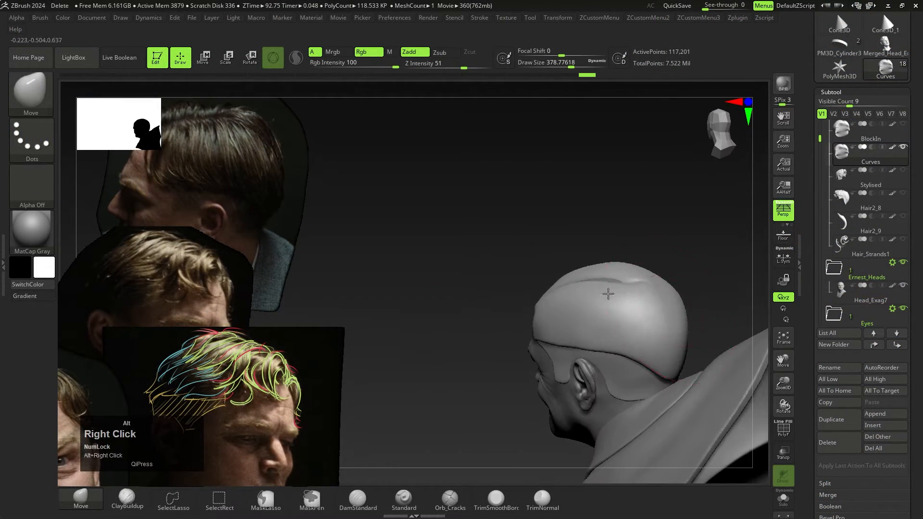
click(904, 171)
click(903, 171)
click(903, 193)
click(903, 194)
Refine the crown and side silhouette of the Curves hair cap with the Move brush and light smoothing.
mouse_move(697, 307)
right_down()
mouse_move(645, 323)
mouse_move(683, 331)
mouse_move(539, 279)
mouse_move(456, 270)
right_up()
drag(457, 269, 465, 255)
mouse_move(465, 255)
right_down()
mouse_move(486, 269)
mouse_move(573, 284)
right_up()
shift+drag(572, 284, 577, 287)
right_drag(577, 286, 661, 288)
shift+drag(662, 289, 667, 287)
right_drag(564, 304, 472, 319)
Carve the main hair flow lines from the crown toward the front of the Curves cap with DamStandard.
click(358, 500)
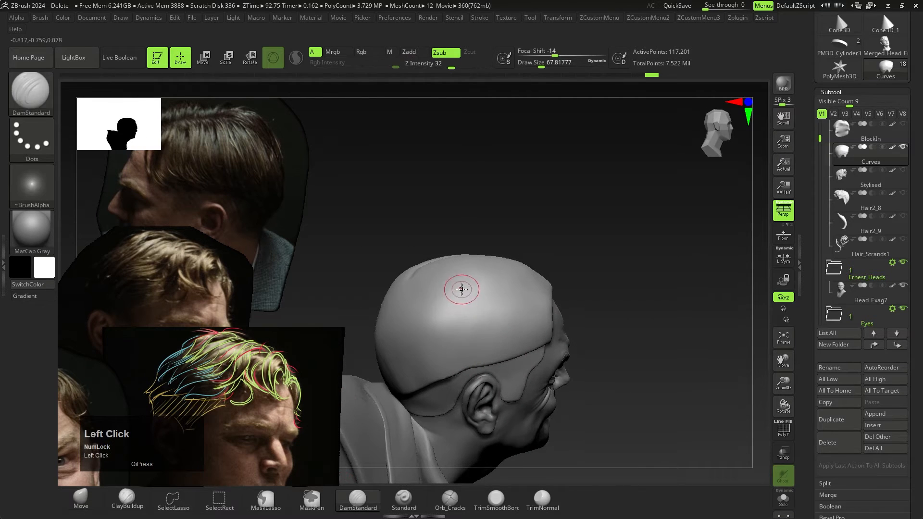
key(1)
right_drag(398, 307, 416, 346)
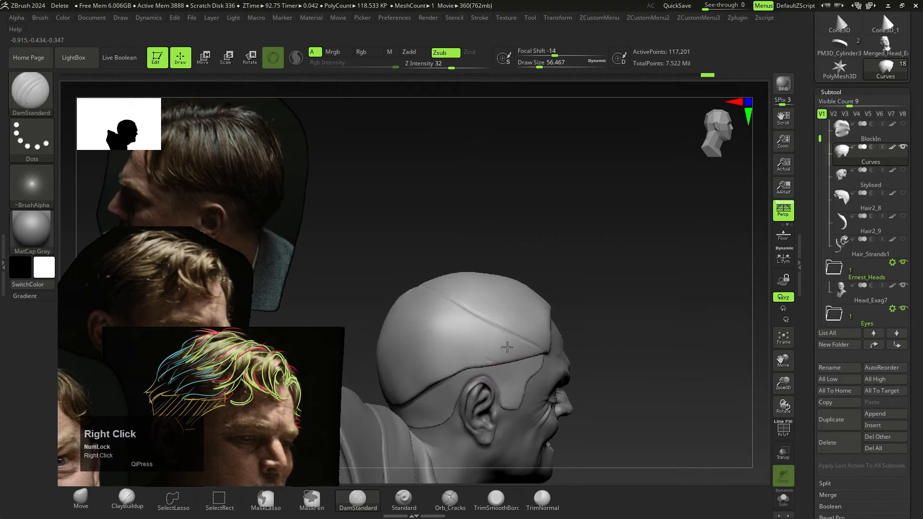
right_drag(417, 279, 466, 309)
right_drag(473, 346, 519, 269)
click(504, 272)
drag(513, 266, 483, 325)
right_drag(482, 325, 483, 294)
Carve further flow lines down the side and back of the Curves cap, undoing a stray stroke.
drag(489, 270, 486, 339)
mouse_move(487, 339)
right_down()
mouse_move(482, 314)
mouse_move(493, 293)
mouse_move(458, 325)
mouse_move(447, 363)
mouse_move(474, 321)
mouse_move(472, 289)
right_up()
right_drag(497, 318, 502, 288)
key(ctrl+z)
drag(484, 355, 531, 427)
mouse_move(591, 398)
right_down()
mouse_move(567, 326)
mouse_move(587, 302)
mouse_move(492, 329)
mouse_move(552, 313)
mouse_move(505, 338)
mouse_move(500, 327)
right_up()
drag(501, 309, 499, 318)
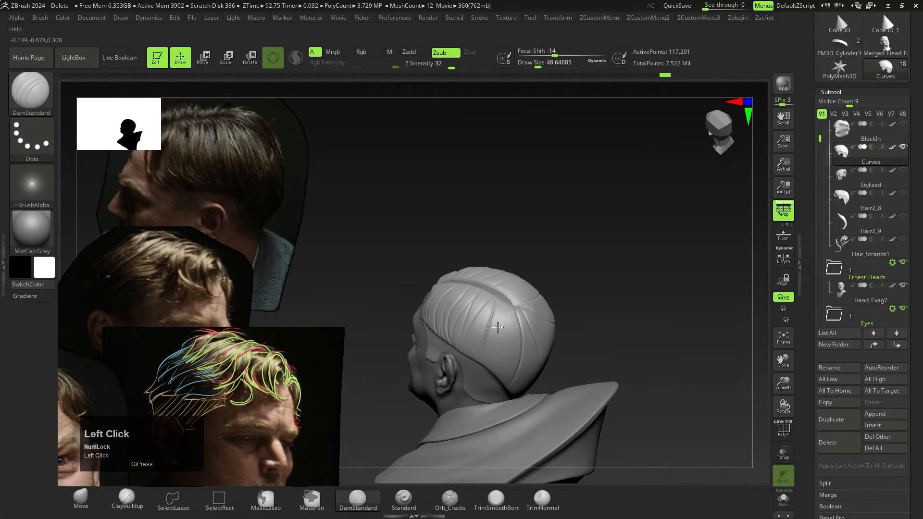
right_drag(512, 342, 479, 315)
click(463, 378)
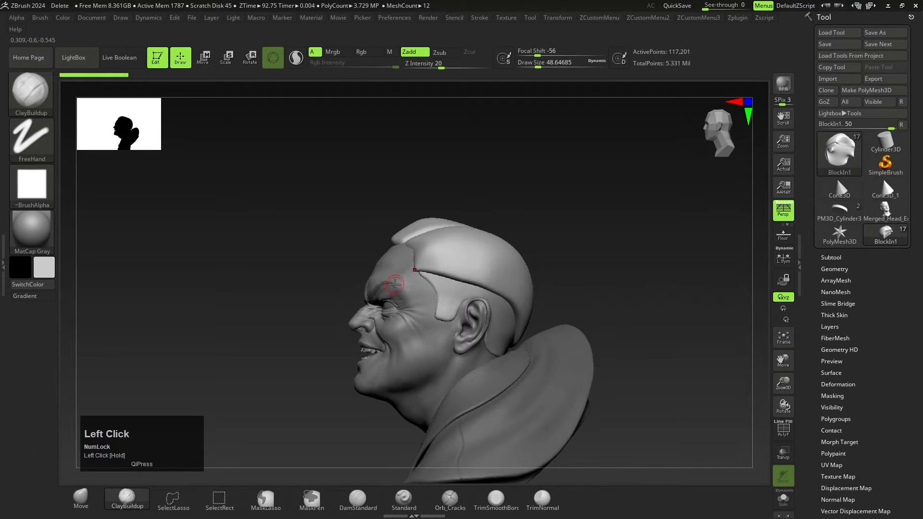
Select the CurveStrapSnap brush and open the empty side tray for docking palettes.
key(b)
key(c)
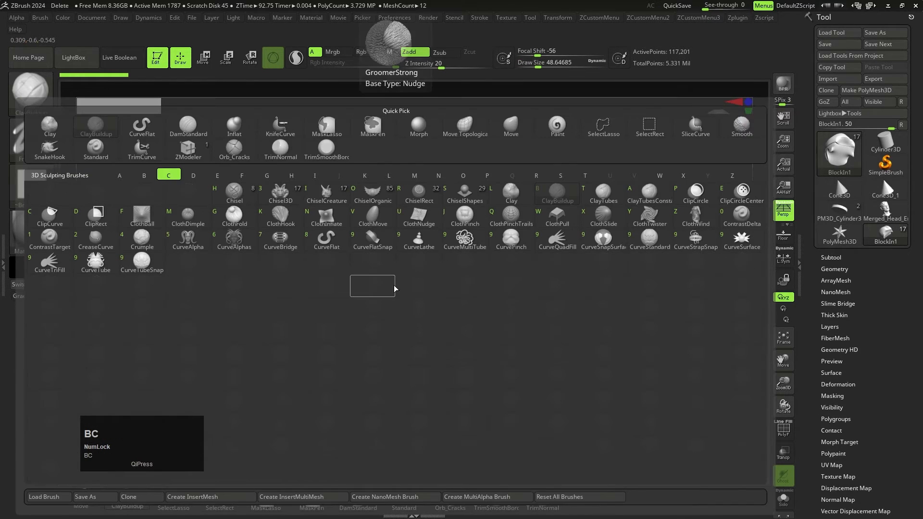
click(697, 241)
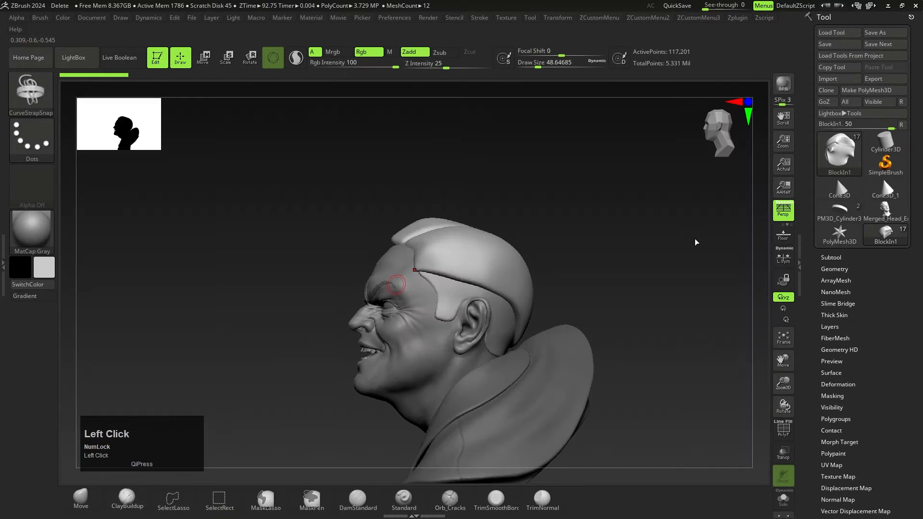
double_click(3, 261)
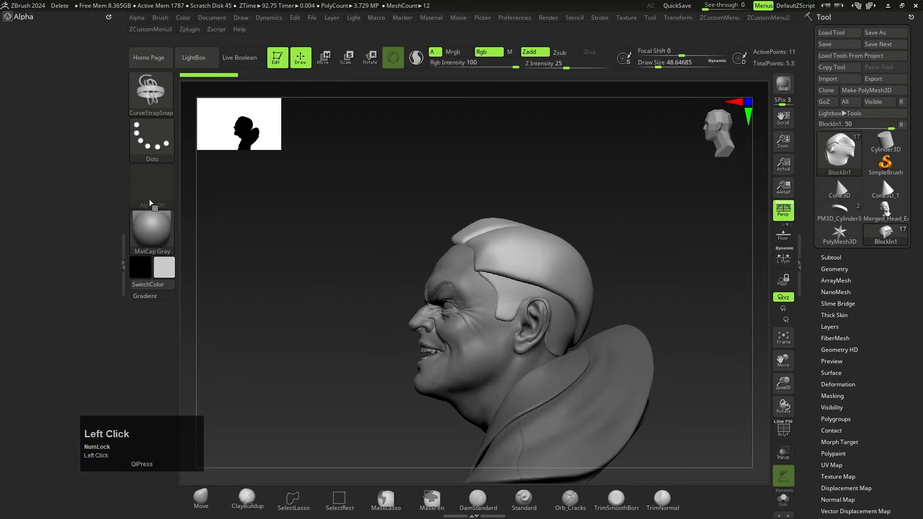
drag(690, 259, 690, 261)
key(ctrl+z)
Dock the Stroke palette beside the canvas and expand the Curve Falloff graph in the Curve Modifiers.
click(599, 17)
mouse_move(591, 31)
mouse_down()
mouse_move(50, 62)
mouse_move(29, 138)
mouse_up()
key(shift)
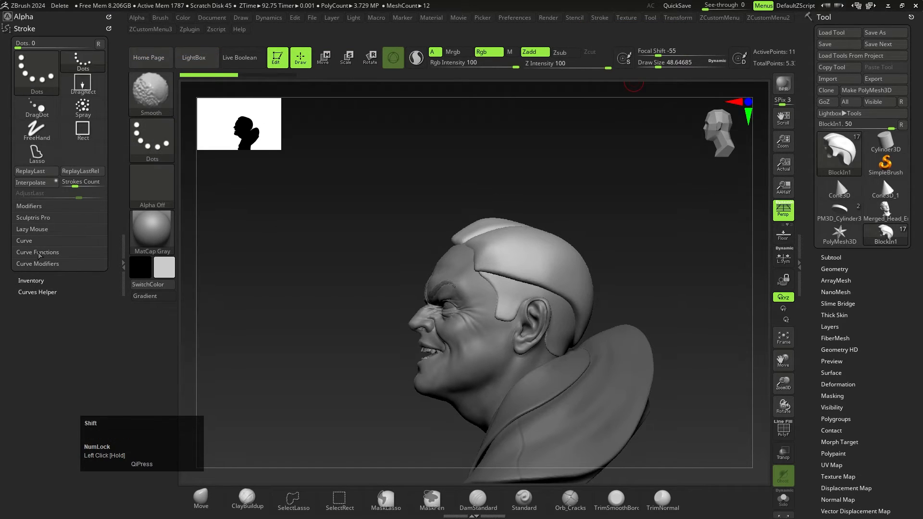
click(39, 264)
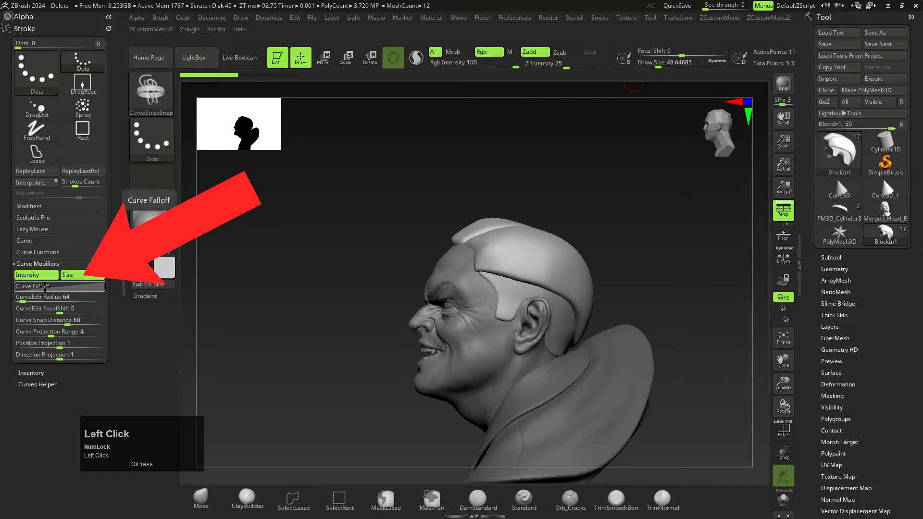
click(45, 287)
Draw a test strap across the side of the hair cap with CurveStrapSnap and undo it.
right_drag(329, 268, 370, 275)
drag(422, 288, 432, 302)
mouse_move(416, 306)
right_down()
mouse_move(391, 274)
mouse_move(385, 283)
right_up()
key(ctrl)
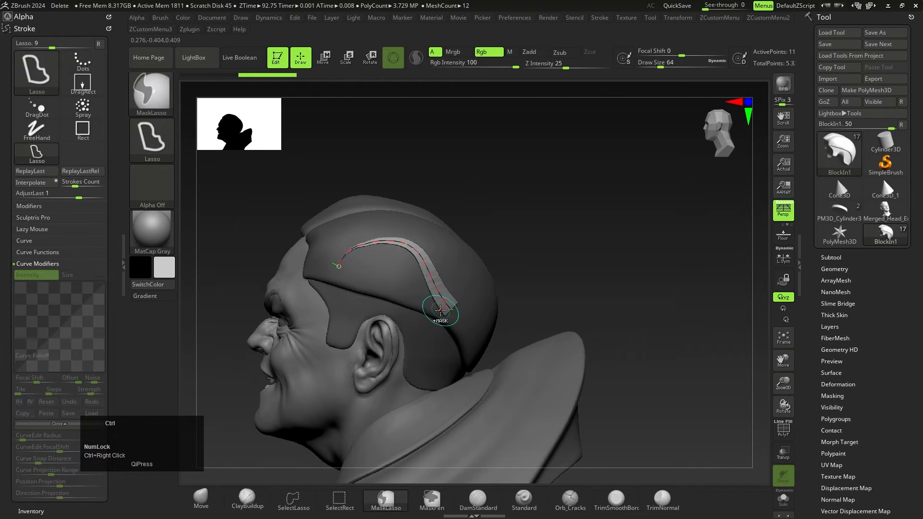
key(ctrl+z)
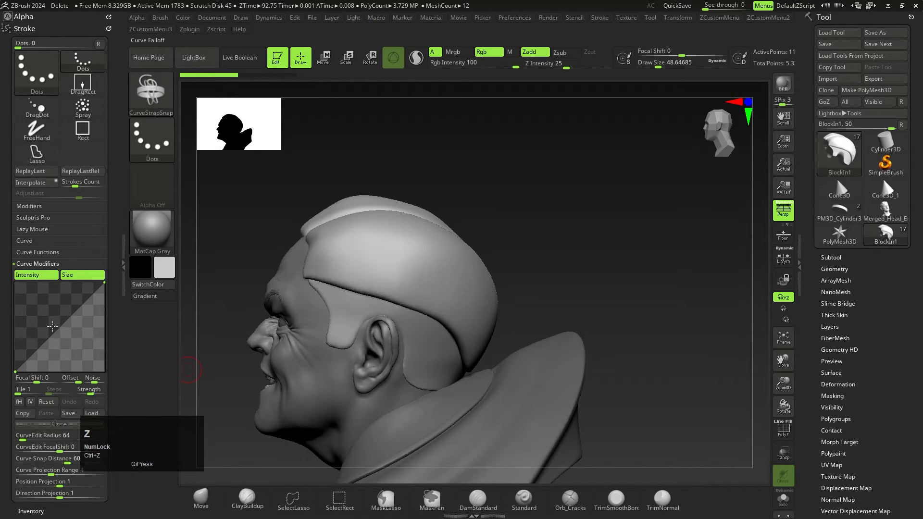
Reshape the Curve Falloff graph to start high, bulge slightly through an added point and taper to zero at the end.
drag(16, 371, 11, 311)
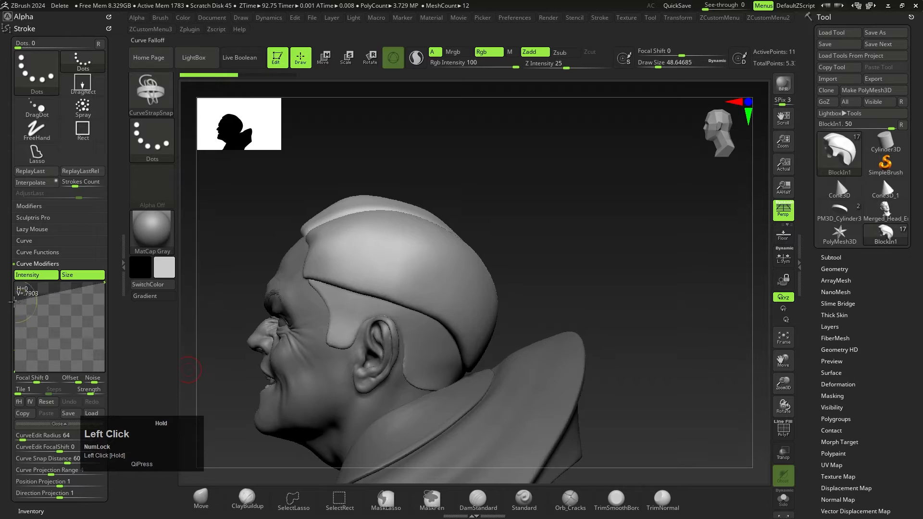
drag(104, 282, 108, 370)
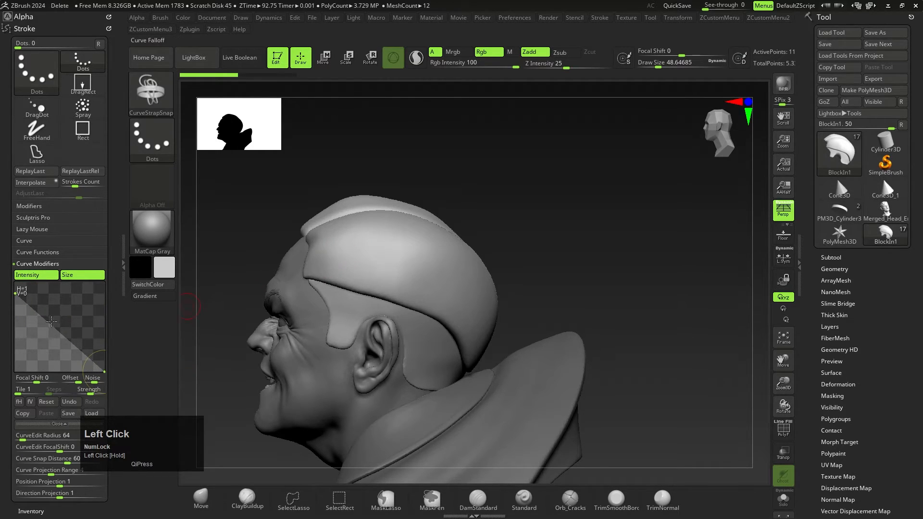
drag(75, 331, 87, 337)
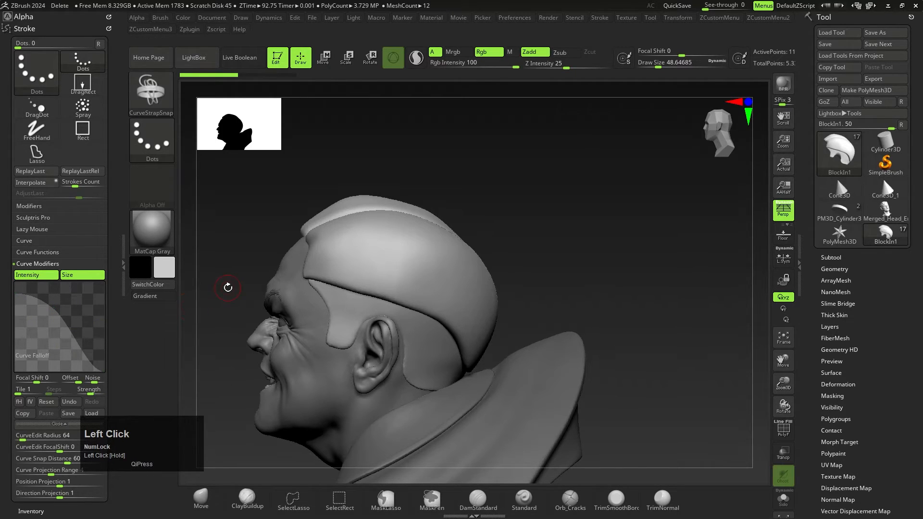
mouse_move(55, 308)
mouse_down()
mouse_move(65, 314)
mouse_move(54, 314)
mouse_up()
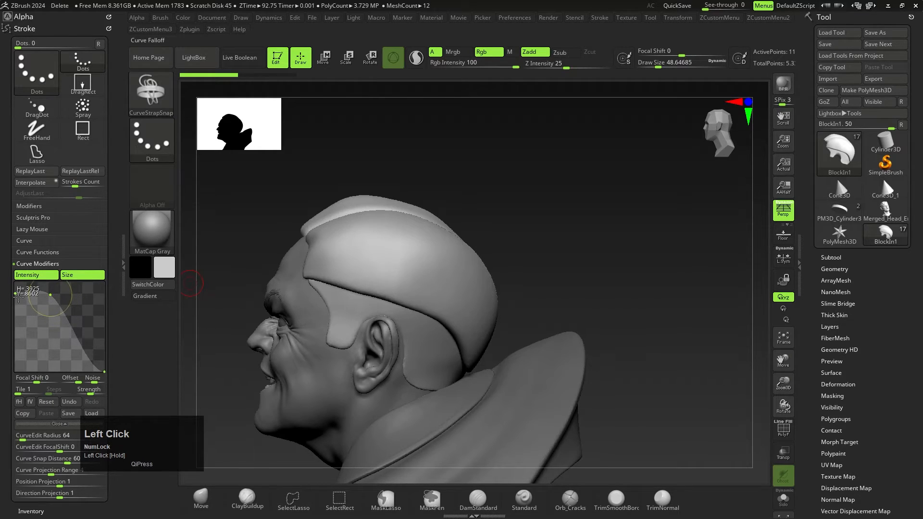
drag(49, 296, 44, 296)
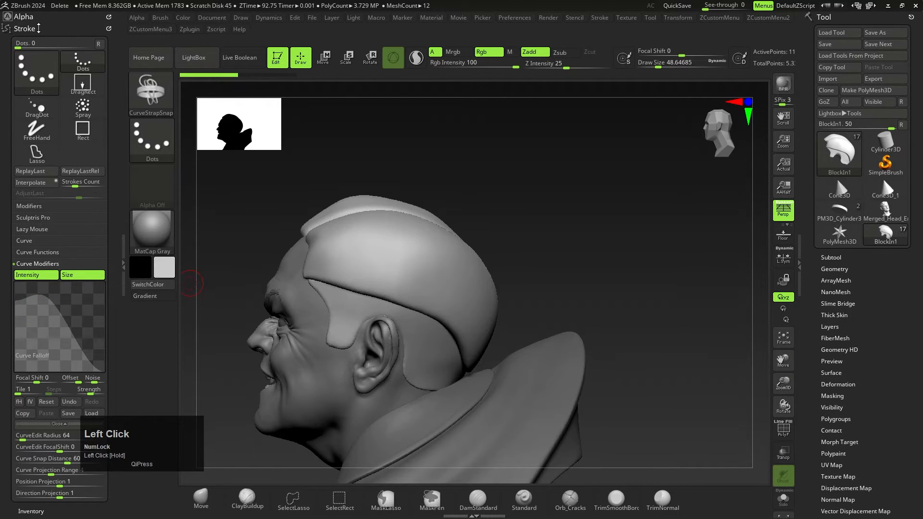
Check the CurveStep value in the Curve settings and set the brush's Brush Modifier to 6.
key(shift)
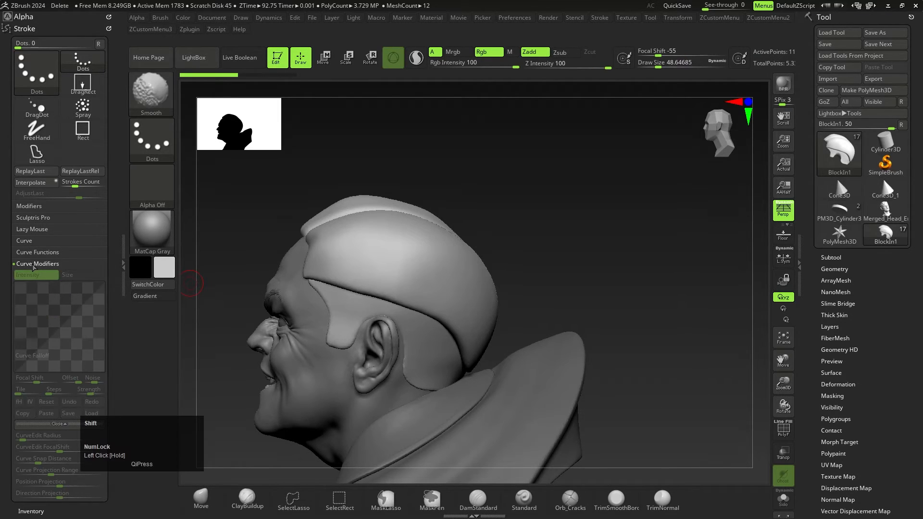
click(29, 239)
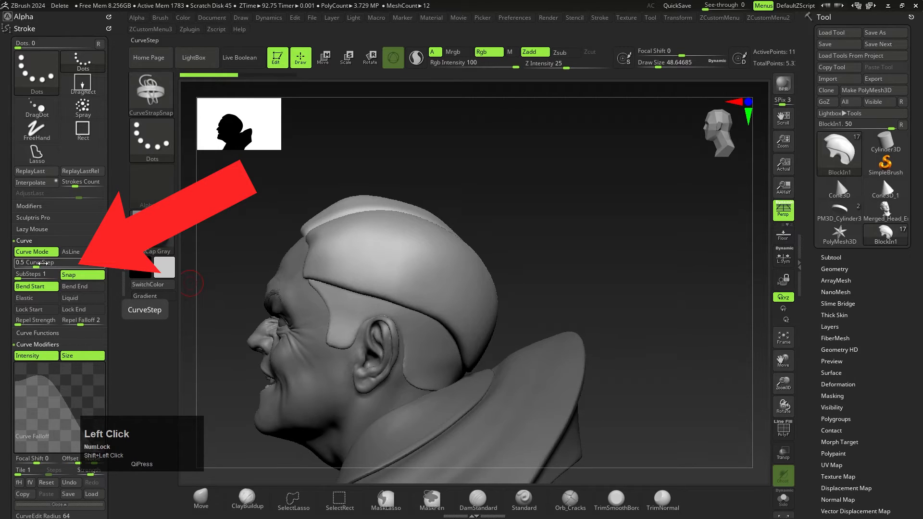
shift+click(34, 29)
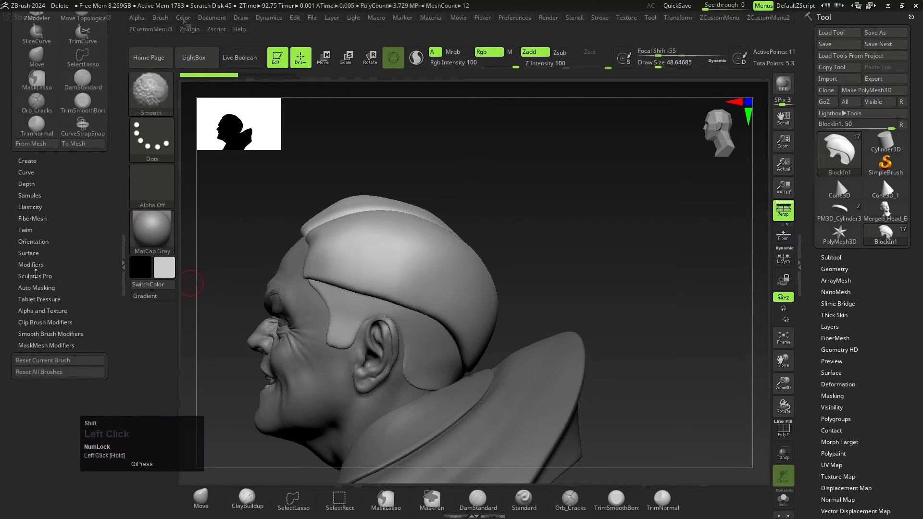
shift+click(33, 266)
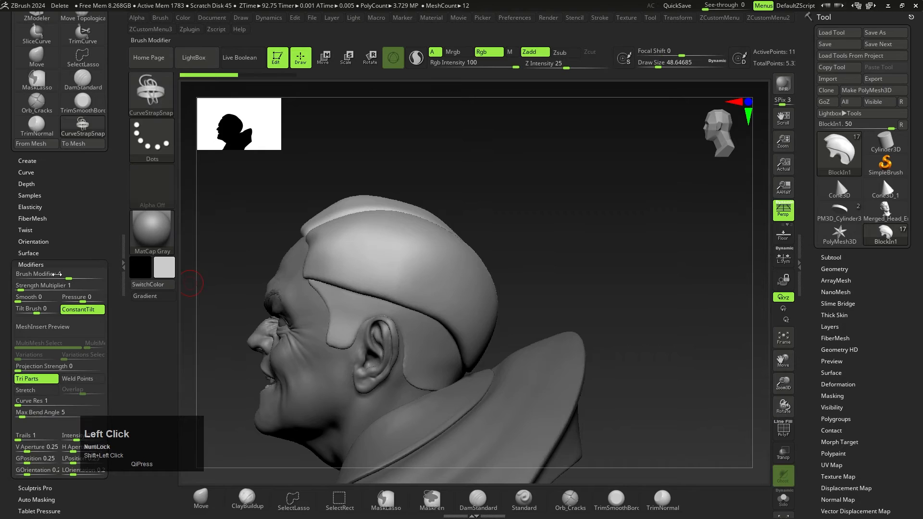
drag(55, 274, 71, 277)
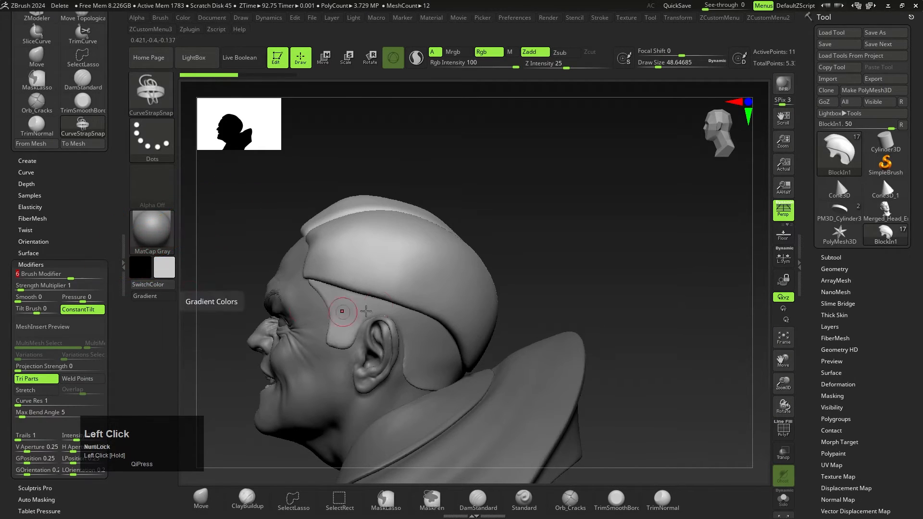
Draw a tapered strap across the side of the hair cap and toggle the polyframe to inspect its geometry.
drag(466, 292, 502, 291)
ctrl+right_drag(464, 291, 429, 289)
key(shift+f)
mouse_move(344, 262)
right_down()
mouse_move(370, 272)
mouse_move(341, 262)
right_up()
right_drag(340, 262, 352, 266)
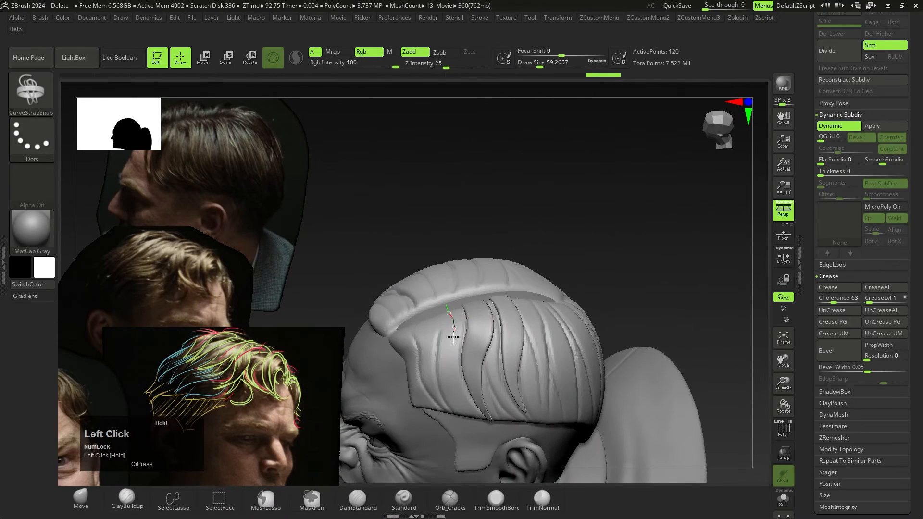
Draw a series of overlapping tapered CurveStrapSnap strands down the side of the hair cap, working from several angles.
mouse_move(505, 355)
right_down()
mouse_move(512, 360)
mouse_move(501, 358)
right_up()
drag(487, 331, 495, 376)
right_drag(553, 356, 524, 348)
drag(499, 303, 521, 406)
mouse_move(519, 384)
right_down()
mouse_move(486, 360)
mouse_move(519, 360)
right_up()
click(843, 290)
drag(465, 303, 468, 336)
right_drag(505, 366, 490, 346)
drag(479, 295, 490, 425)
right_drag(510, 384, 500, 365)
drag(481, 339, 500, 382)
mouse_move(519, 370)
right_down()
mouse_move(539, 355)
mouse_move(500, 360)
right_up()
Reshape the strands along the side of the hair with the Move and Move Topological brushes.
click(81, 500)
drag(491, 384, 498, 380)
right_drag(498, 380, 480, 365)
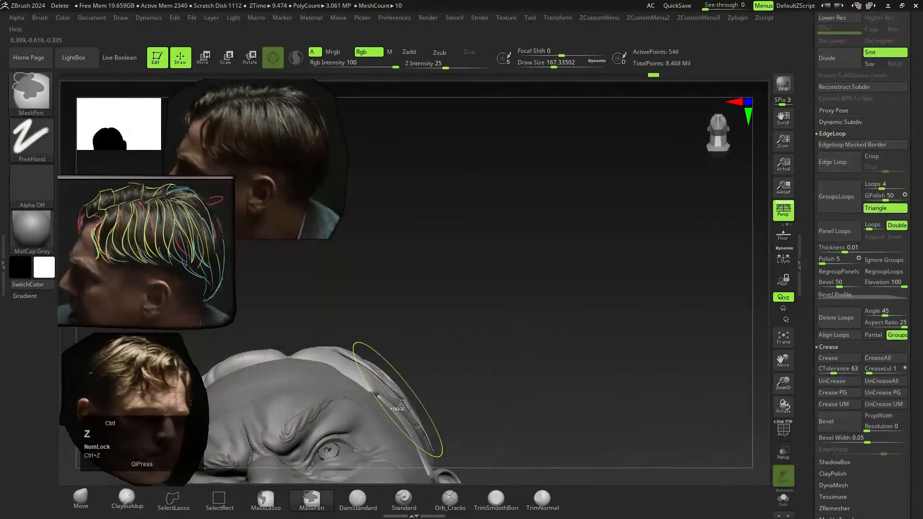
mouse_move(394, 385)
right_down()
mouse_move(375, 367)
mouse_move(384, 373)
mouse_move(378, 361)
mouse_move(416, 329)
right_up()
ctrl+click(392, 315)
click(81, 500)
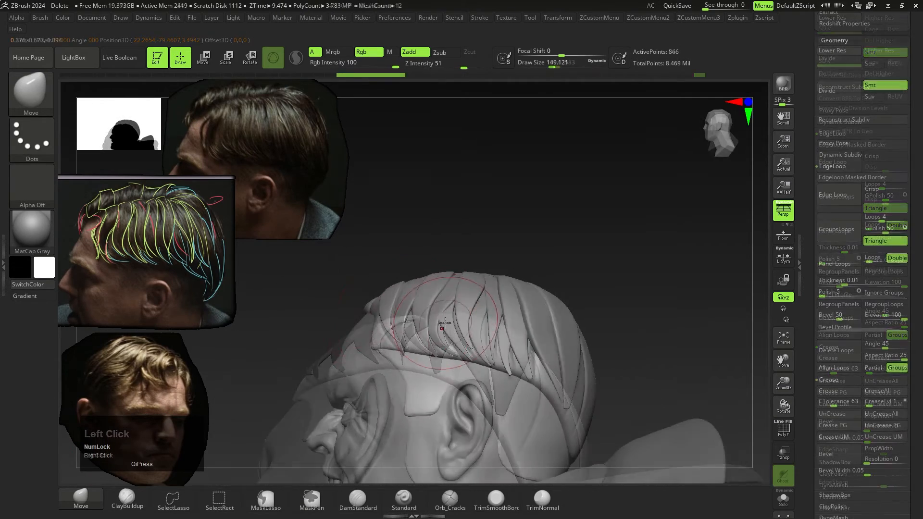
right_drag(433, 322, 448, 309)
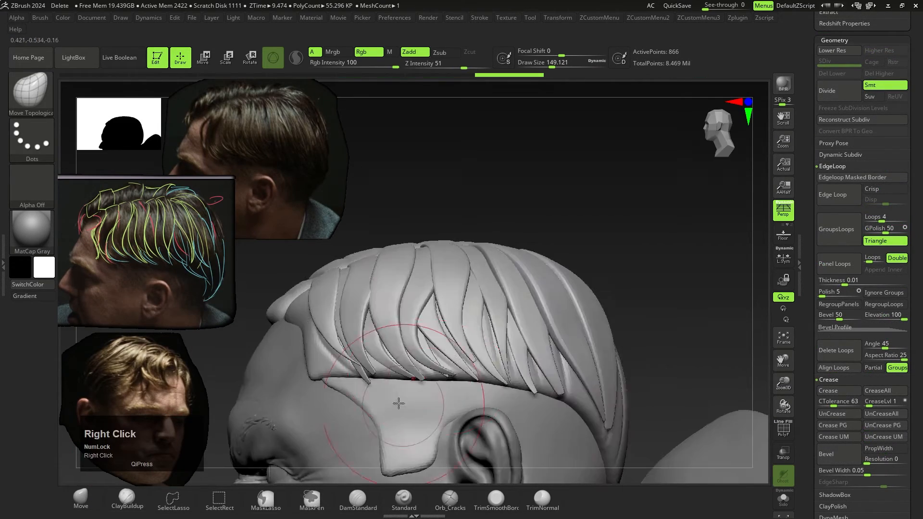
right_drag(432, 313, 431, 301)
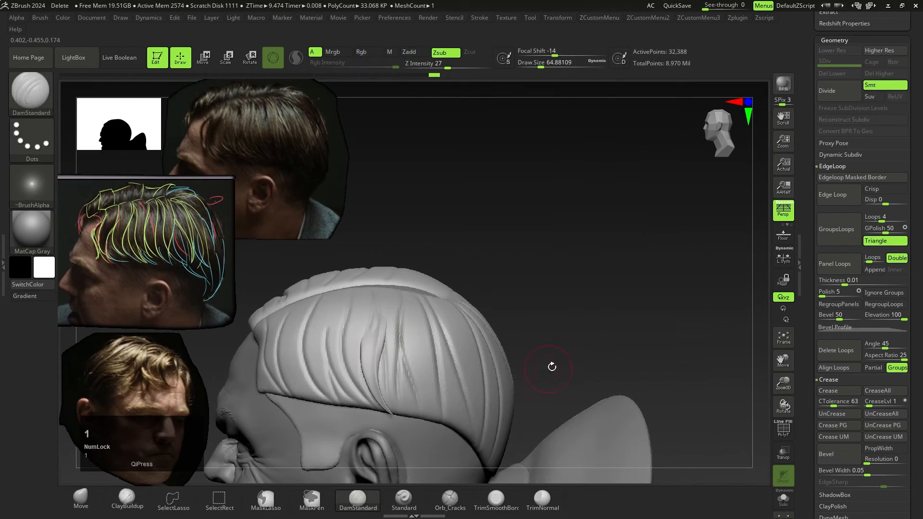
key(ctrl+shift)
ctrl+shift+drag(375, 356, 552, 284)
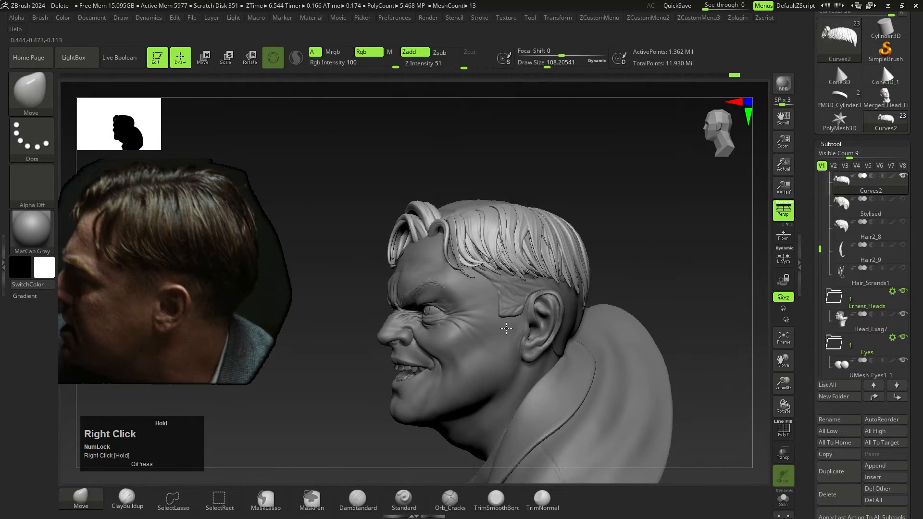
mouse_move(507, 328)
right_down()
mouse_move(498, 329)
mouse_move(514, 328)
right_up()
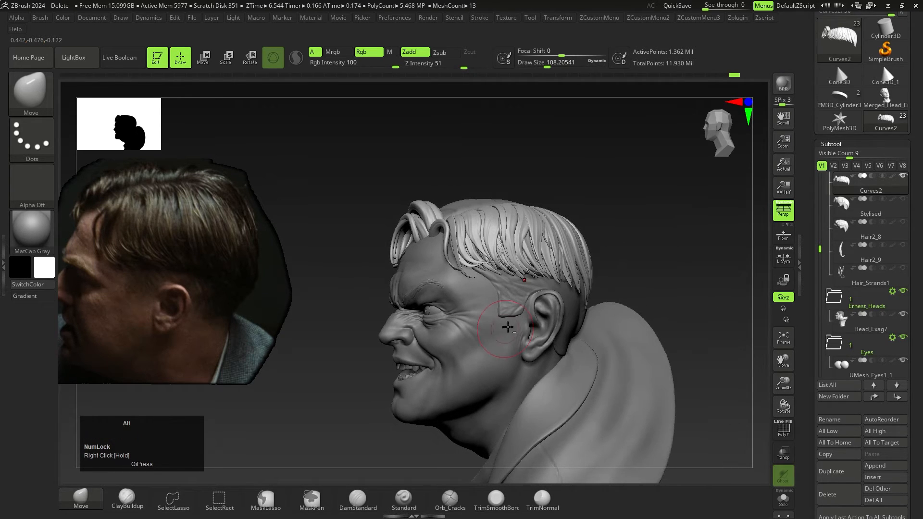
alt+right_drag(538, 240, 511, 253)
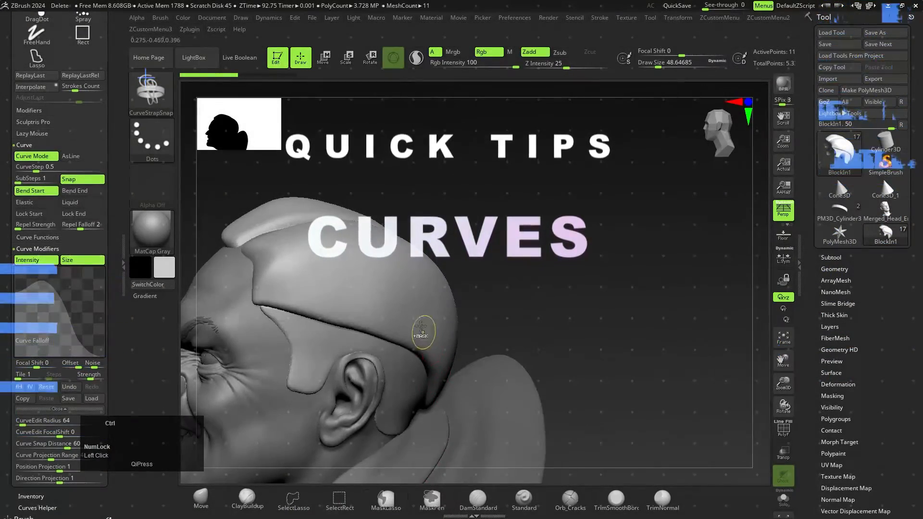
Draw an S-shaped tapered test strap with CurveStrapSnap across the side of the clean BlockIn hair cap.
right_drag(422, 319, 428, 207)
mouse_move(406, 329)
right_down()
mouse_move(414, 316)
mouse_move(360, 306)
right_up()
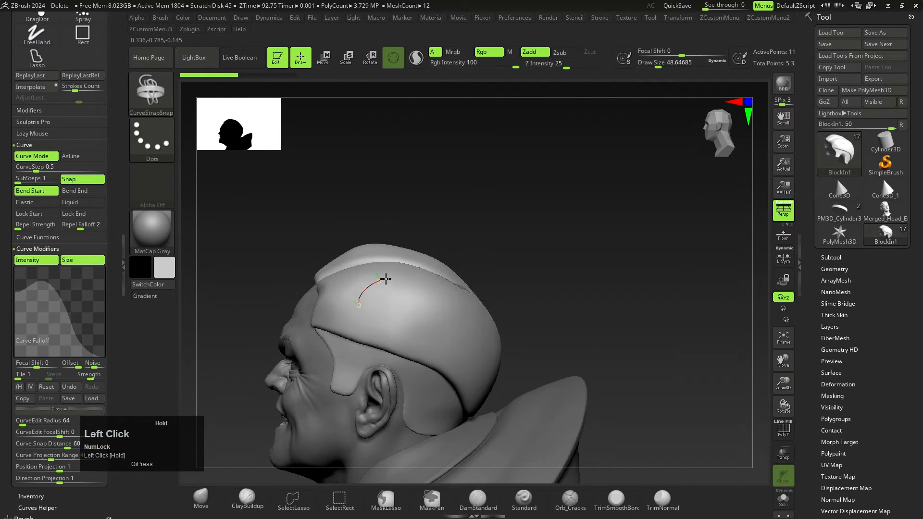
drag(491, 354, 490, 355)
mouse_move(490, 354)
right_down()
mouse_move(476, 308)
mouse_move(433, 279)
mouse_move(436, 289)
right_up()
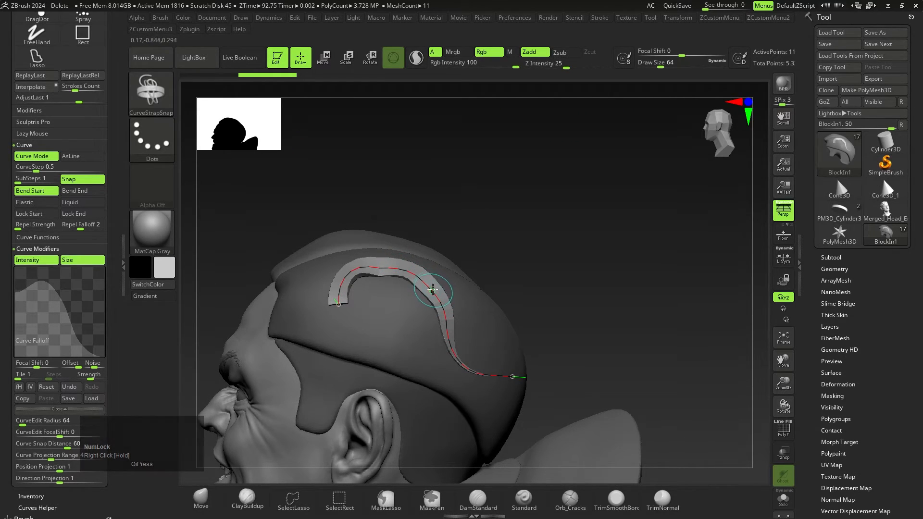
Release the first strap's curve and restore it, draw a second test strap beside it and undo that one.
click(489, 310)
key(ctrl+z)
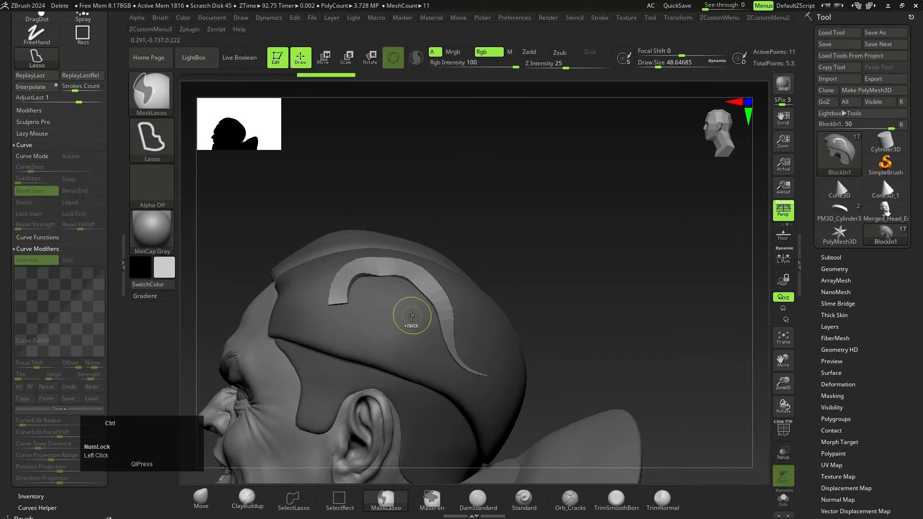
drag(513, 357, 520, 357)
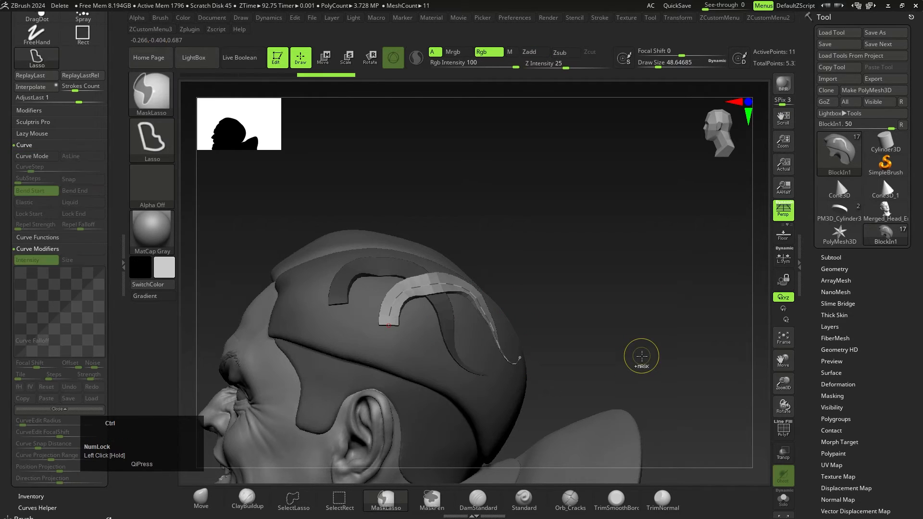
key(ctrl+z)
Widen and narrow the test strap by varying the Draw Size, finishing at about 39, and refreshing its curve.
right_drag(422, 320, 385, 324)
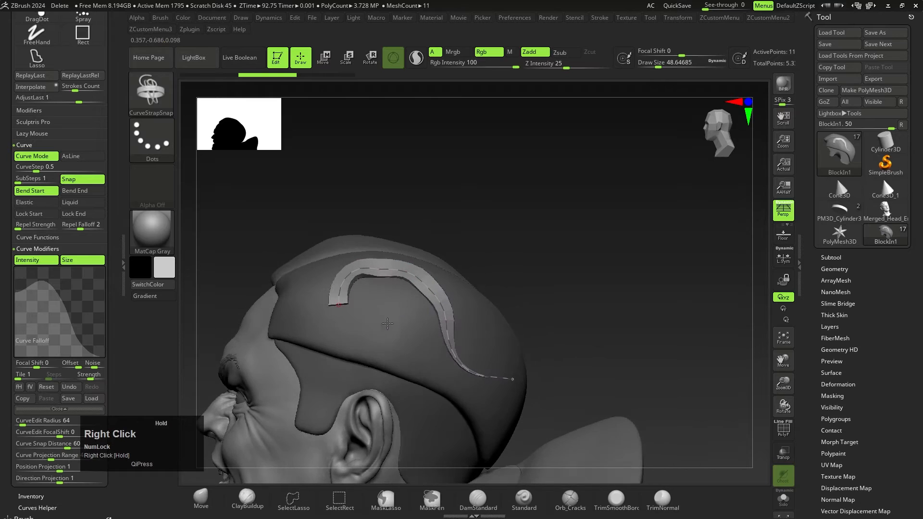
key(s)
click(504, 287)
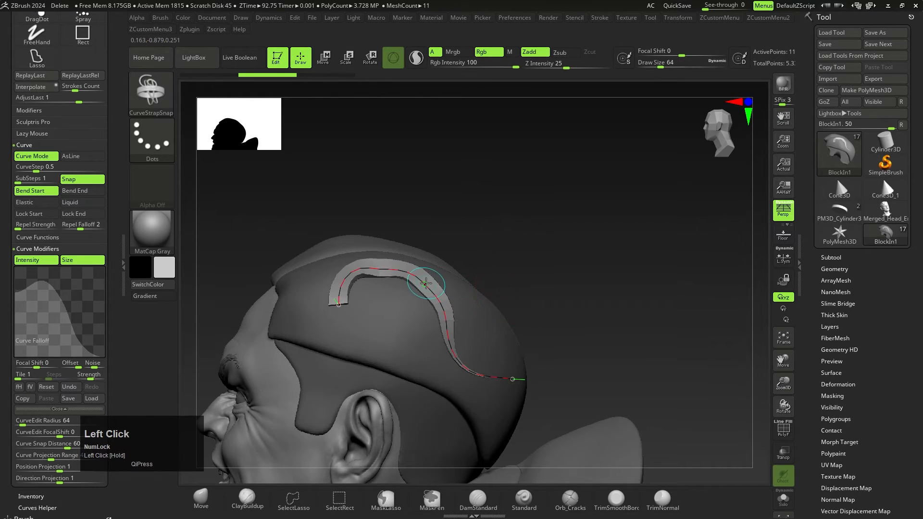
click(426, 283)
key(s)
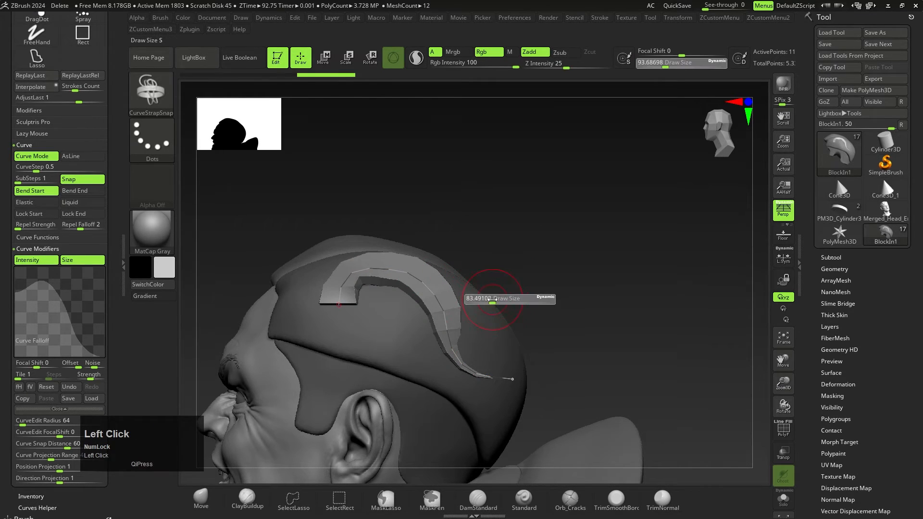
drag(486, 300, 489, 300)
click(421, 284)
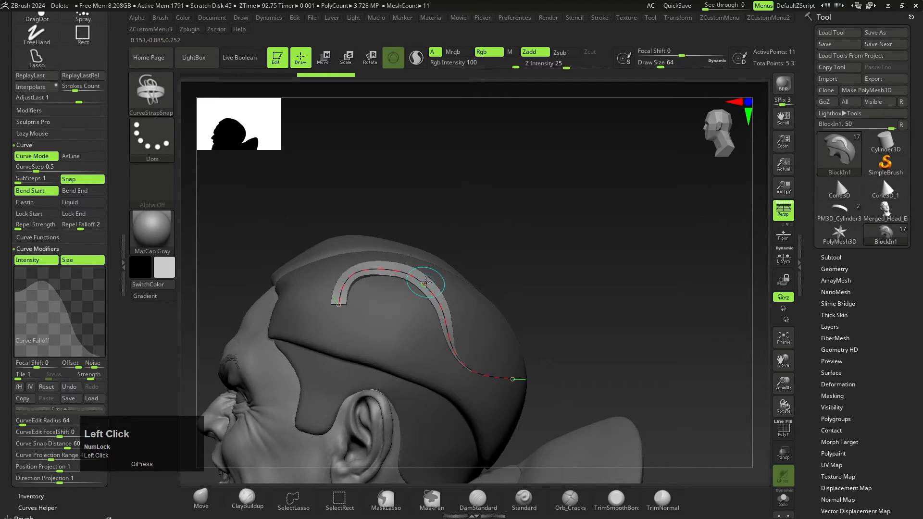
Try altering the test strap's taper by moving points in the Curve Falloff graph and refreshing the strap.
drag(64, 303, 111, 314)
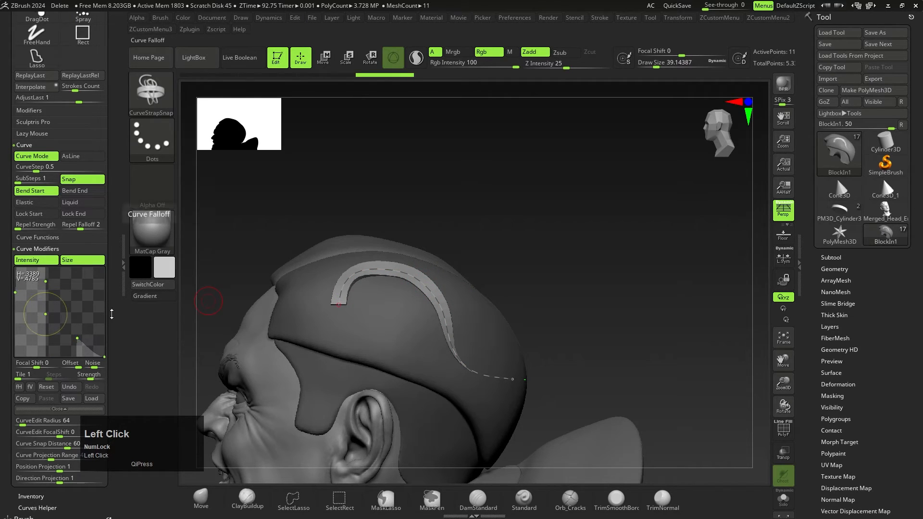
click(416, 284)
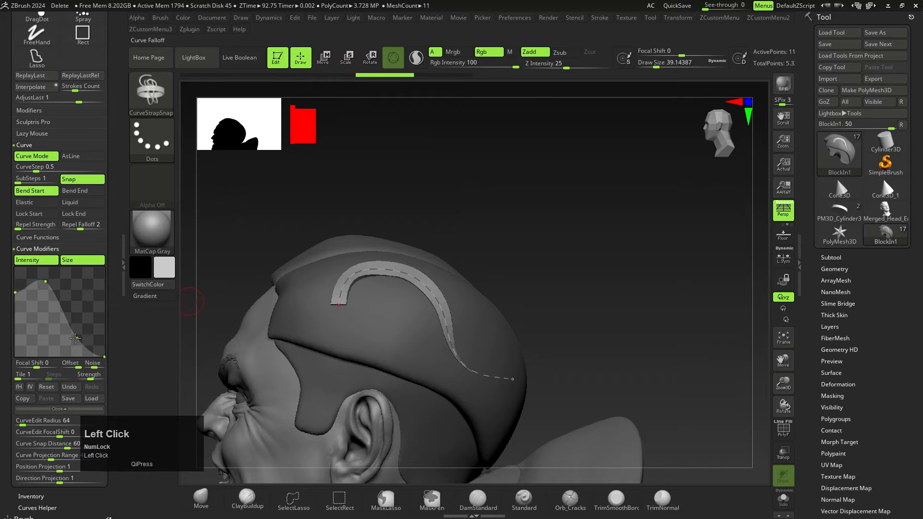
drag(75, 338, 76, 316)
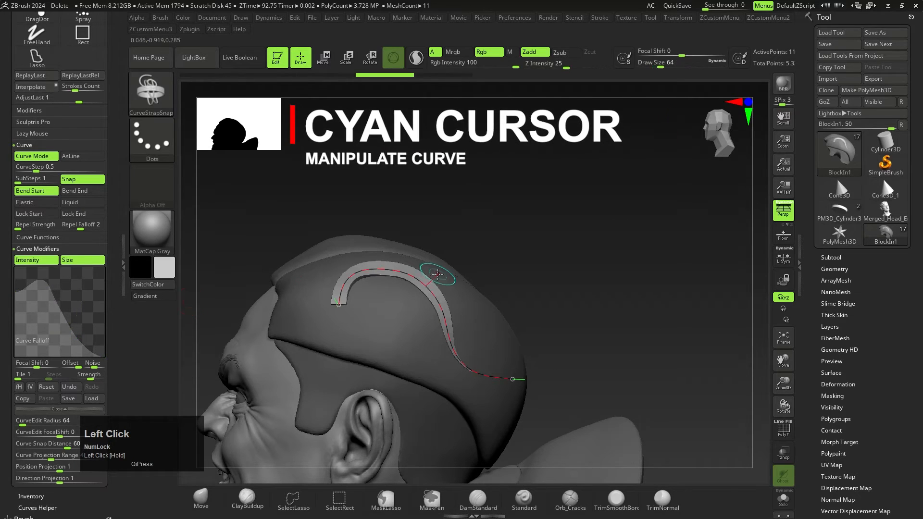
Reposition the test strap's curve toward the top of the hair cap, trying different brush sizes to vary how much moves.
key(s)
mouse_move(406, 275)
mouse_down()
mouse_move(415, 274)
mouse_move(410, 291)
mouse_up()
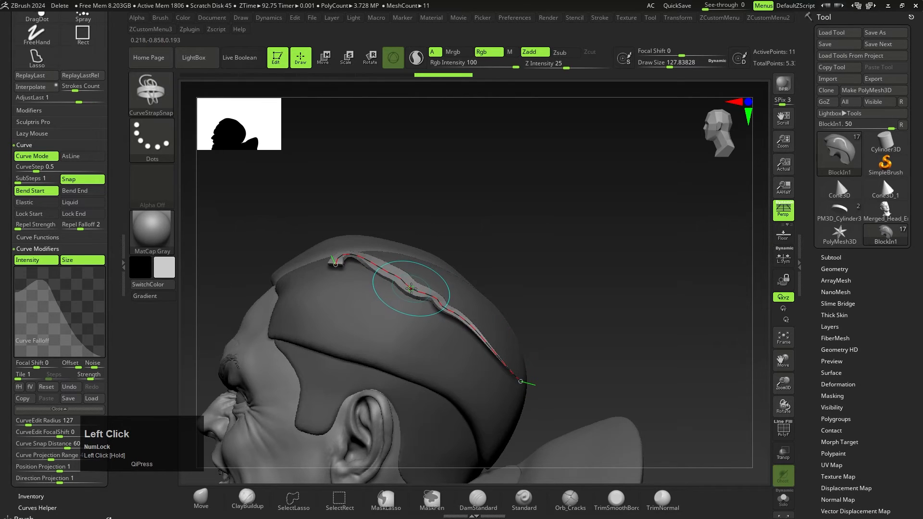
key(s)
drag(488, 273, 485, 273)
click(405, 283)
key(s)
drag(411, 285, 407, 291)
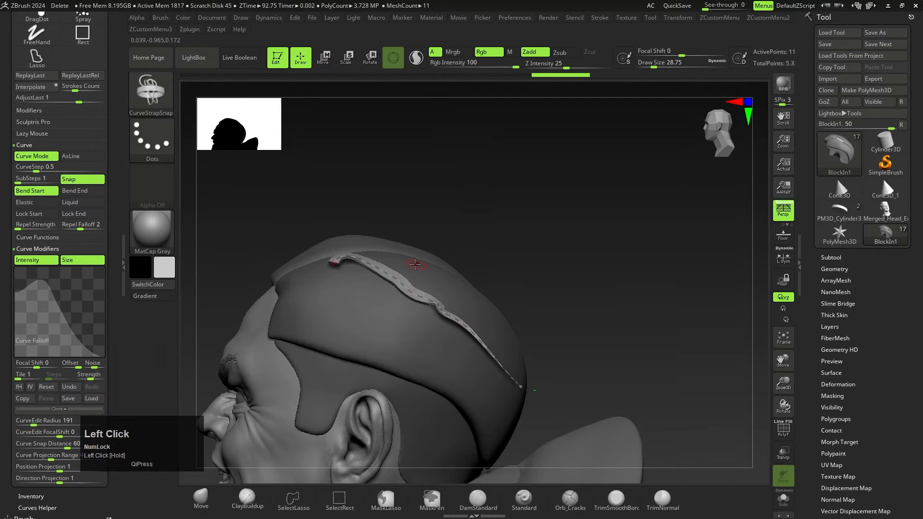
Review the Lock Start and Lock End curve options, switching Lock End on and back off.
drag(2, 255, 2, 269)
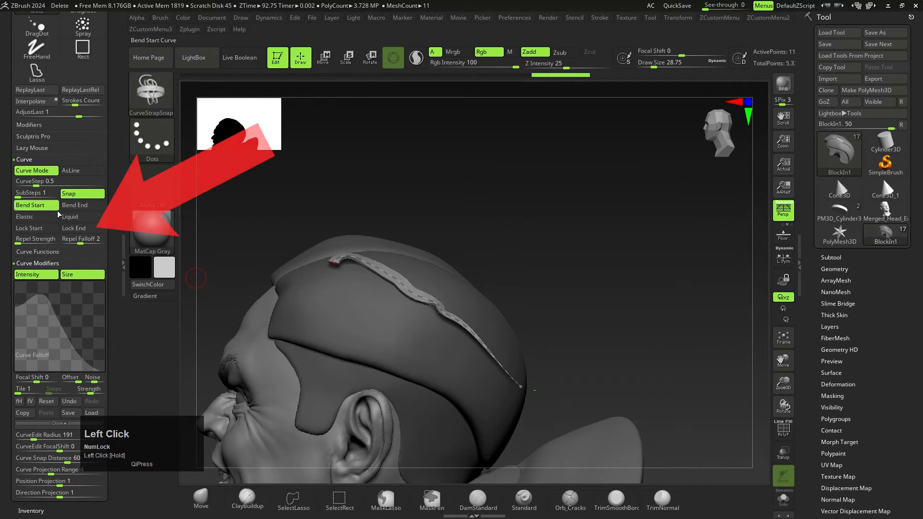
click(75, 230)
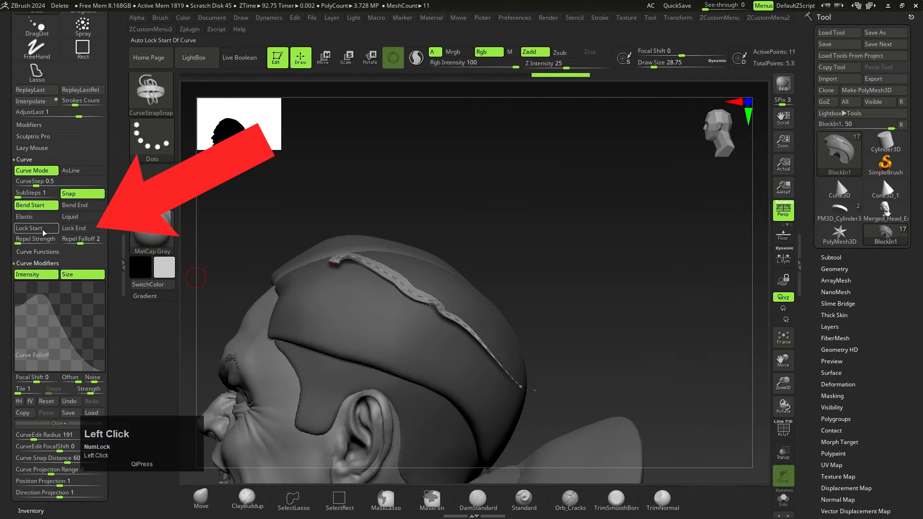
click(76, 232)
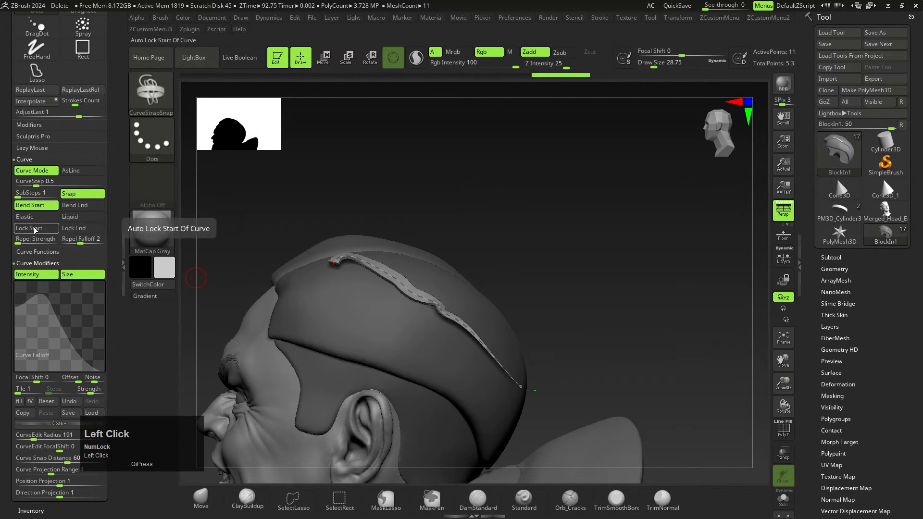
drag(5, 282, 5, 276)
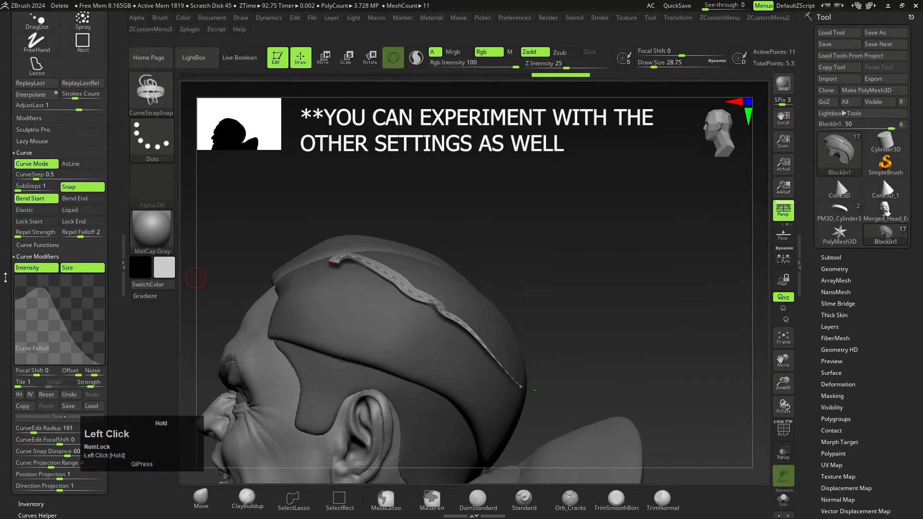
shift+click(36, 152)
shift+click(36, 152)
Turn off Snap for the curve brush and undo the test strap to restore the clean hair cap.
click(77, 188)
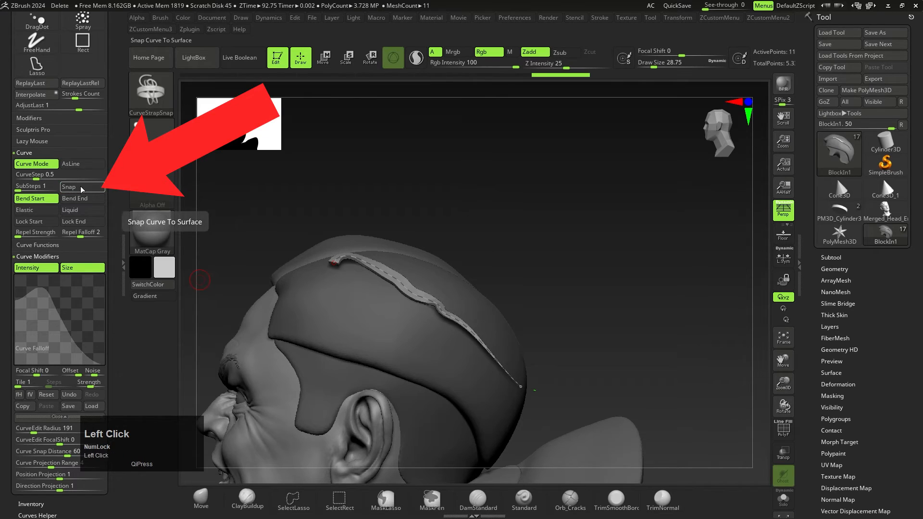
key(ctrl+z)
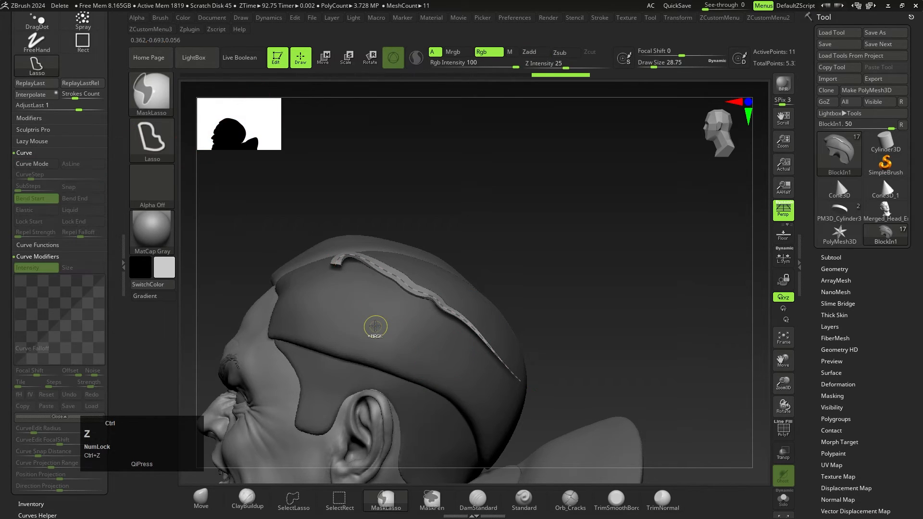
key(ctrl+z)
key(ctrl+z)
key(ctrl+z)
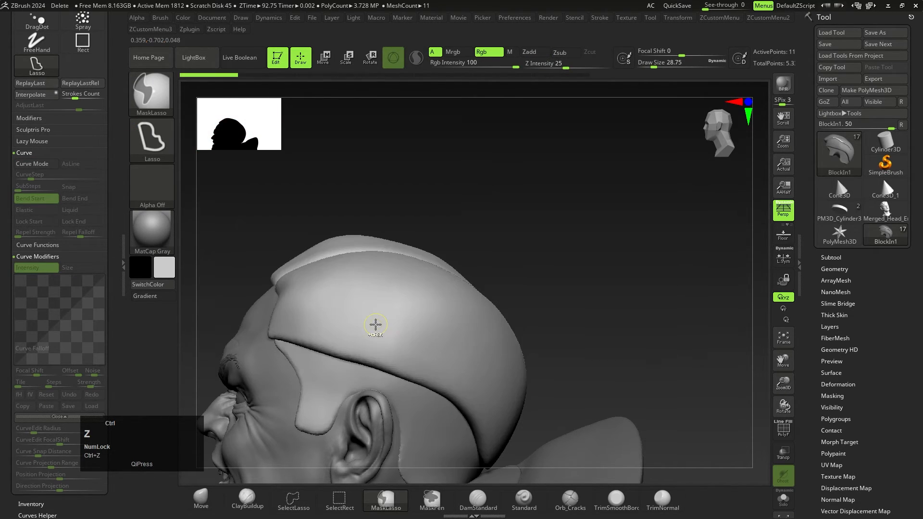
Adjust the Picker options, draw a test strap curving off the hair cap into empty space and undo it.
click(483, 17)
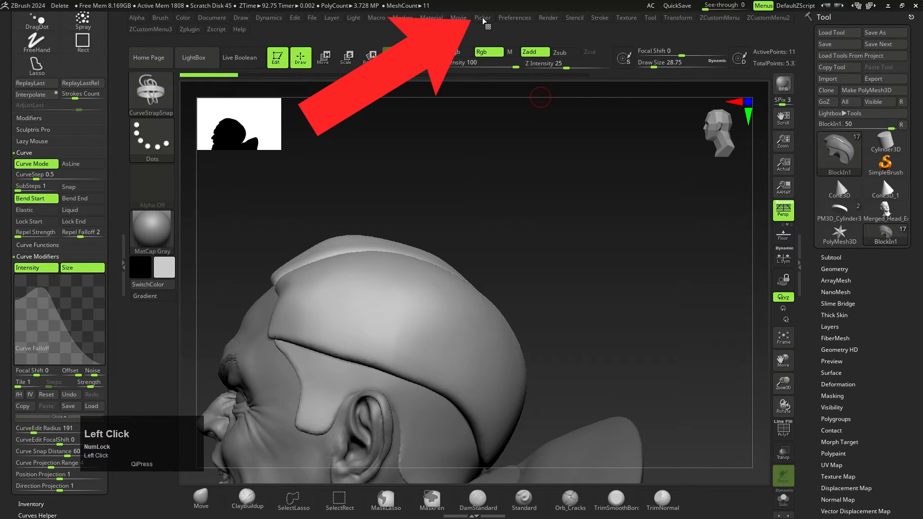
key(shift)
shift+click(504, 60)
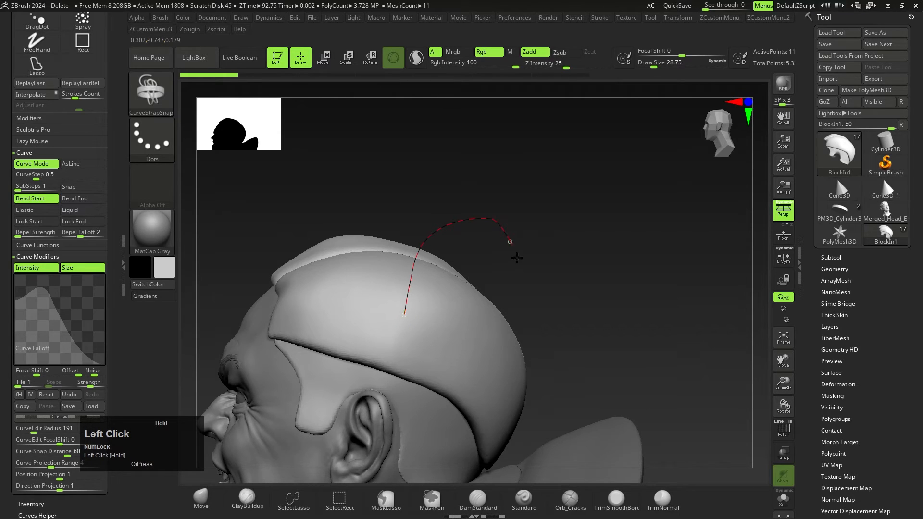
mouse_move(355, 312)
right_down()
mouse_move(451, 311)
mouse_move(358, 312)
right_up()
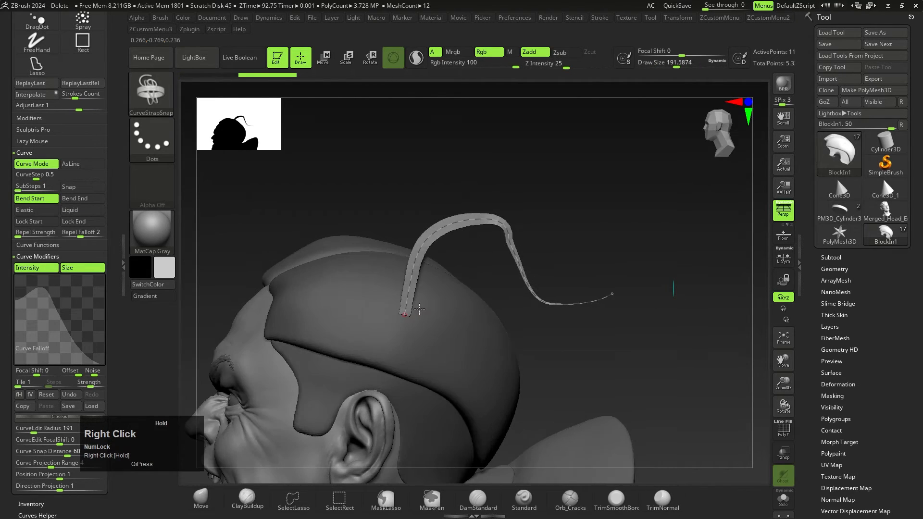
key(ctrl+z)
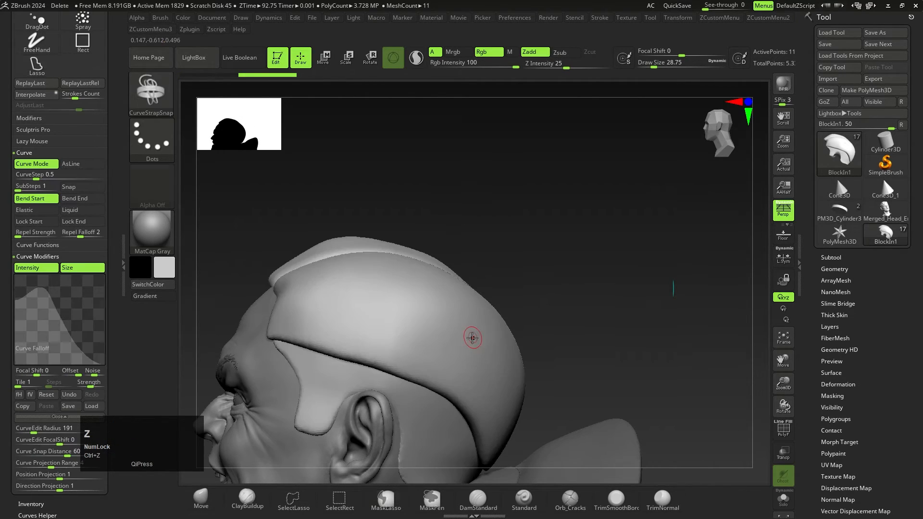
click(482, 17)
click(553, 85)
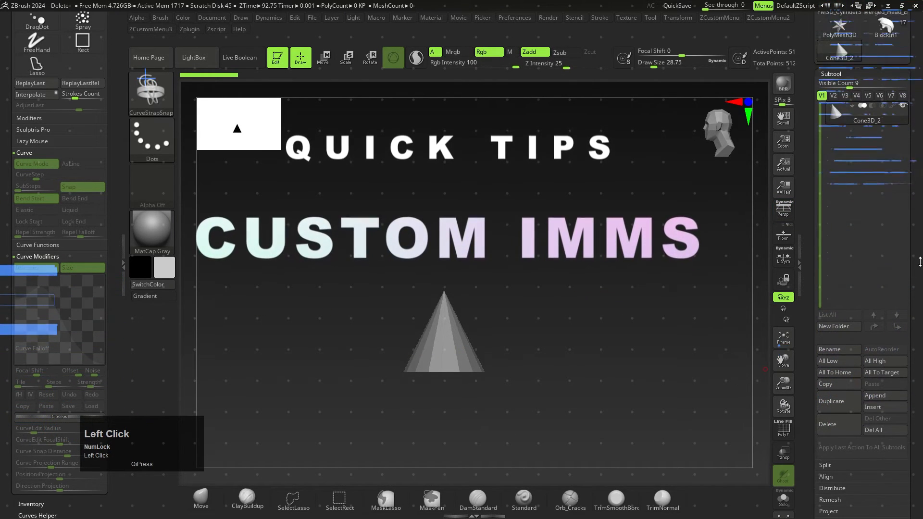
Insert a second cone as a subtool below Cone3D_2 and delete the inserted copy.
click(865, 408)
click(553, 299)
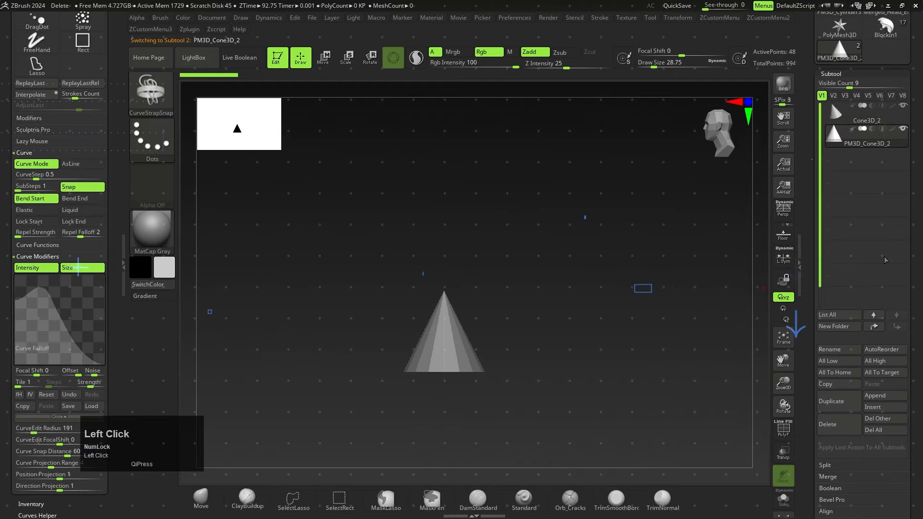
drag(909, 152, 909, 173)
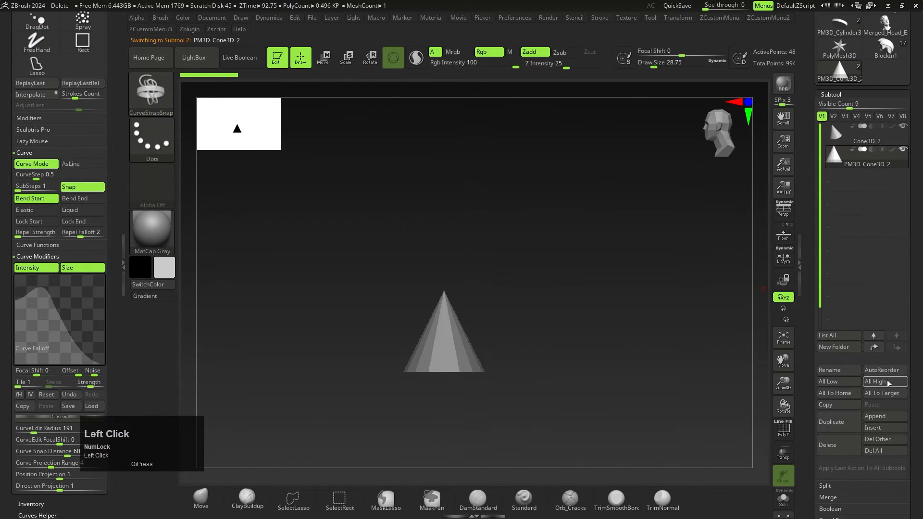
click(849, 448)
click(778, 488)
Append a cone as a new subtool and turn it into a QCube with resolution X 1, Y 3 and Z 1.
drag(918, 276, 908, 343)
click(876, 379)
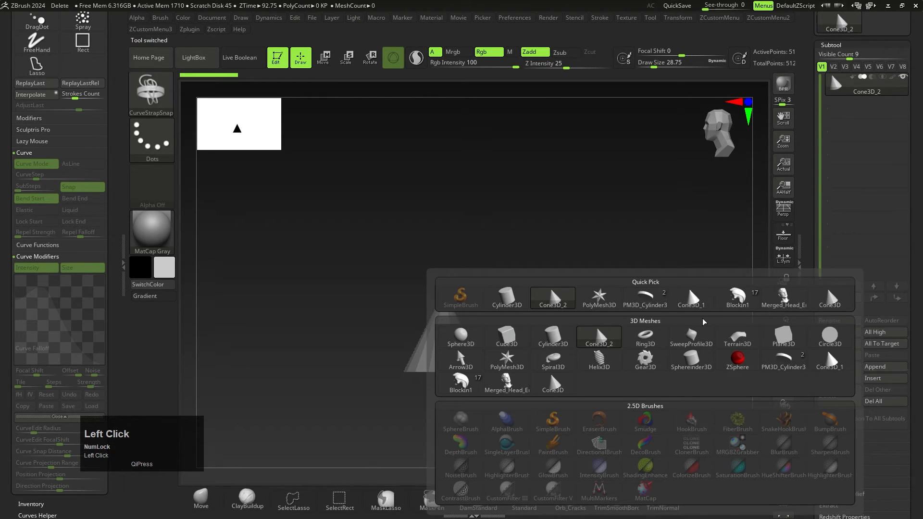
click(692, 299)
scroll(884, 382, down, 10)
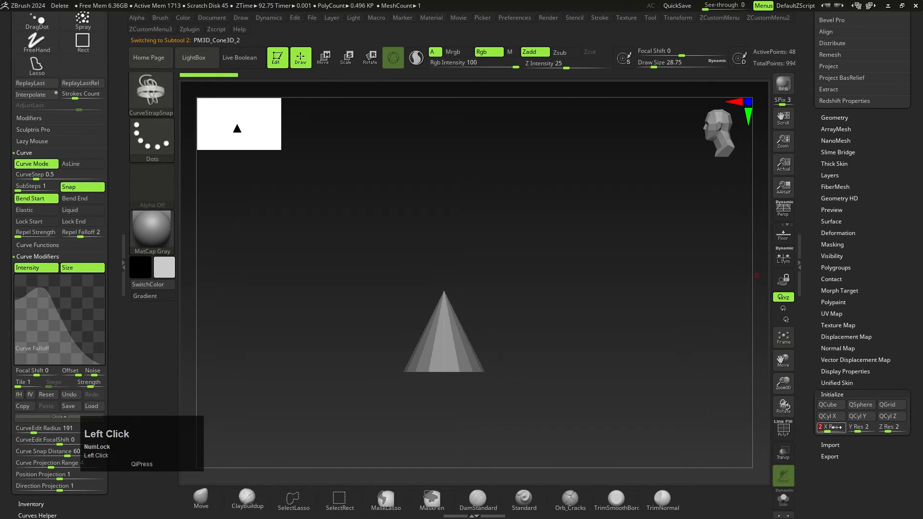
click(862, 427)
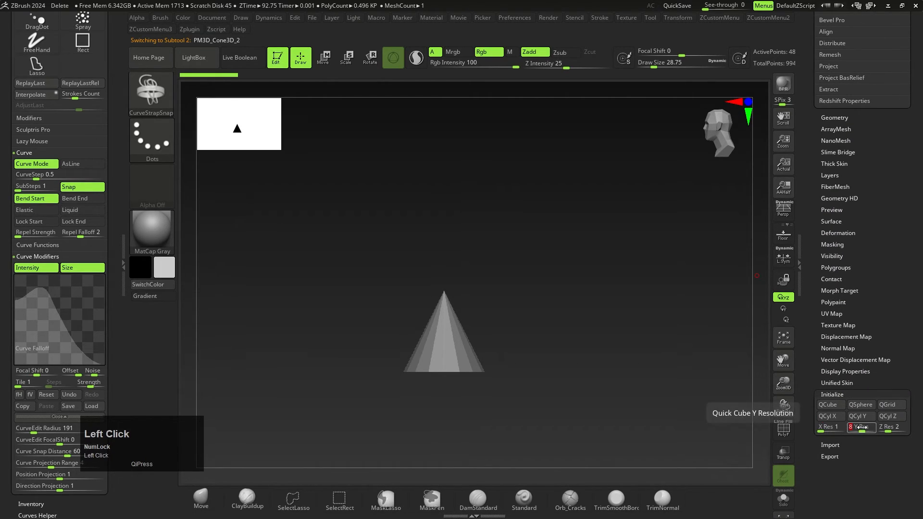
click(886, 428)
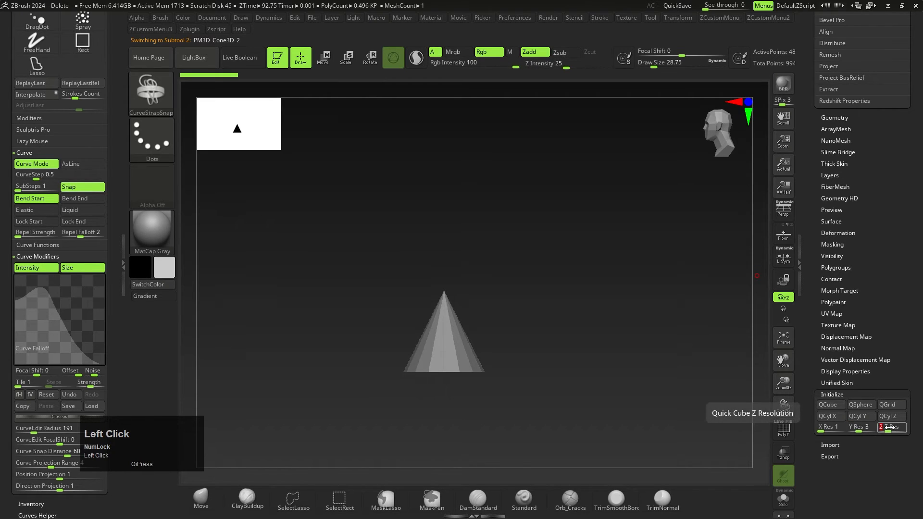
click(839, 407)
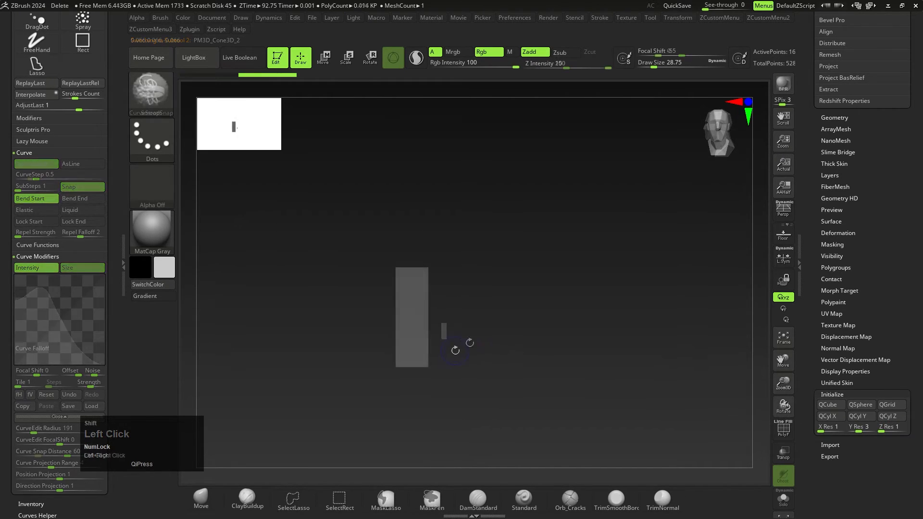
Show the polyframe, assign the box a single polygroup and scale it horizontally into a wide, thin slab.
key(shift+f)
right_drag(456, 351, 447, 331)
key(ctrl+w)
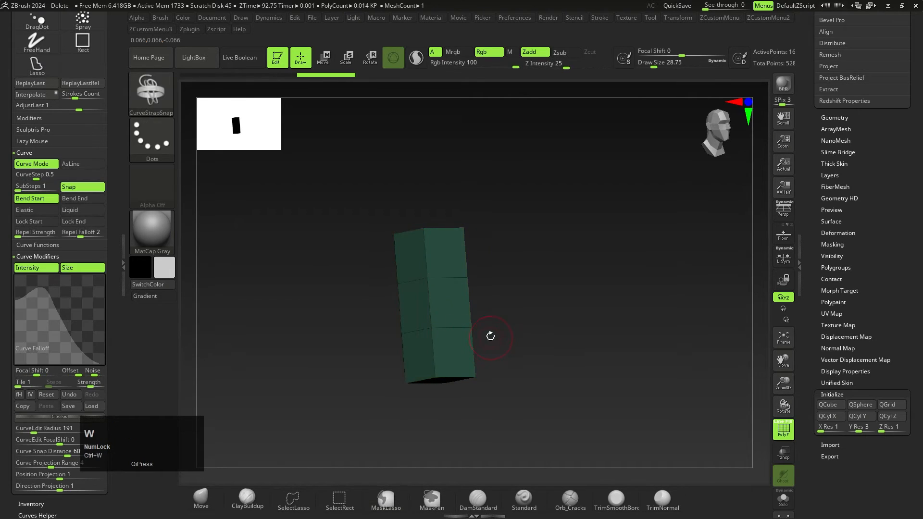
key(w)
drag(408, 303, 336, 304)
right_drag(336, 305, 456, 330)
drag(453, 336, 455, 355)
mouse_move(455, 355)
shift+right_down()
mouse_move(472, 416)
mouse_move(451, 277)
mouse_move(518, 299)
shift+right_up()
Isolate parts of the slab to give its three horizontal sections separate polygroups, and unhide the whole mesh.
mouse_move(518, 298)
ctrl+shift+mouse_down()
mouse_move(545, 330)
mouse_move(307, 377)
mouse_move(608, 402)
ctrl+shift+mouse_up()
key(ctrl+w)
ctrl+shift+click(556, 319)
key(ctrl+w)
ctrl+shift+click(539, 334)
right_drag(474, 353, 508, 321)
alt+right_drag(508, 322, 484, 337)
Rename the slab subtool as Simple.
drag(911, 167, 899, 296)
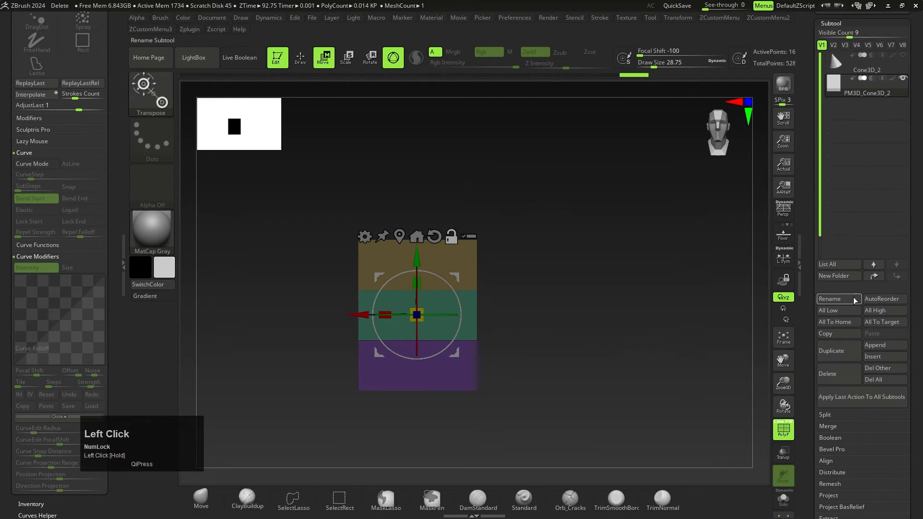
click(855, 299)
text(Simple)
key(Return)
Duplicate the Simple subtool, insert a vertical edge loop in the copy with the ZModeler brush and hide the original.
key(b)
key(z)
click(726, 445)
mouse_move(515, 347)
ctrl+right_down()
mouse_move(464, 324)
mouse_move(457, 308)
ctrl+right_up()
click(526, 295)
drag(526, 295, 520, 301)
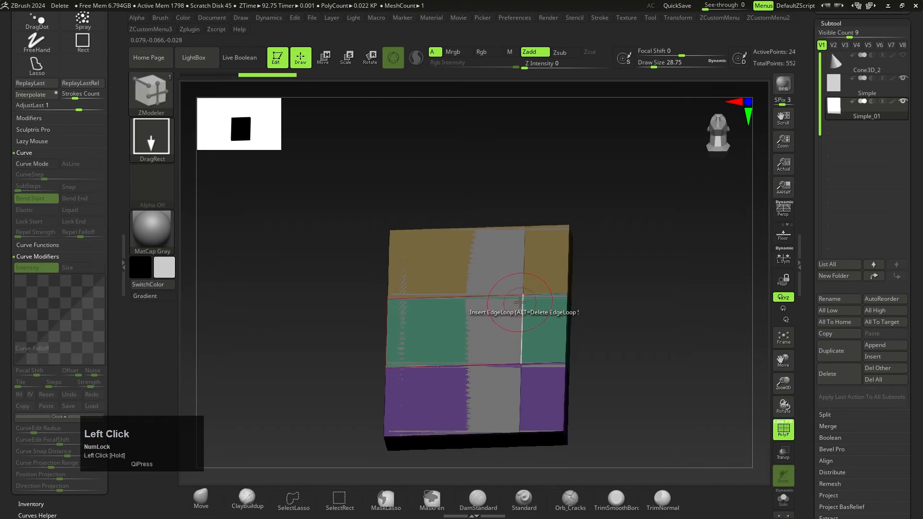
click(904, 79)
Insert further vertical edge loops across Simple_01 with ZModeler, dividing the slab into narrower columns.
right_drag(523, 339, 532, 334)
click(436, 300)
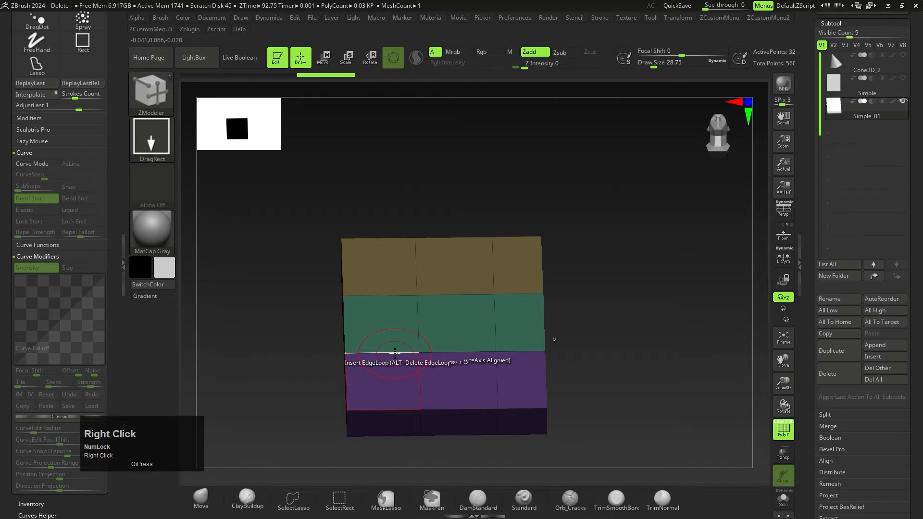
click(390, 354)
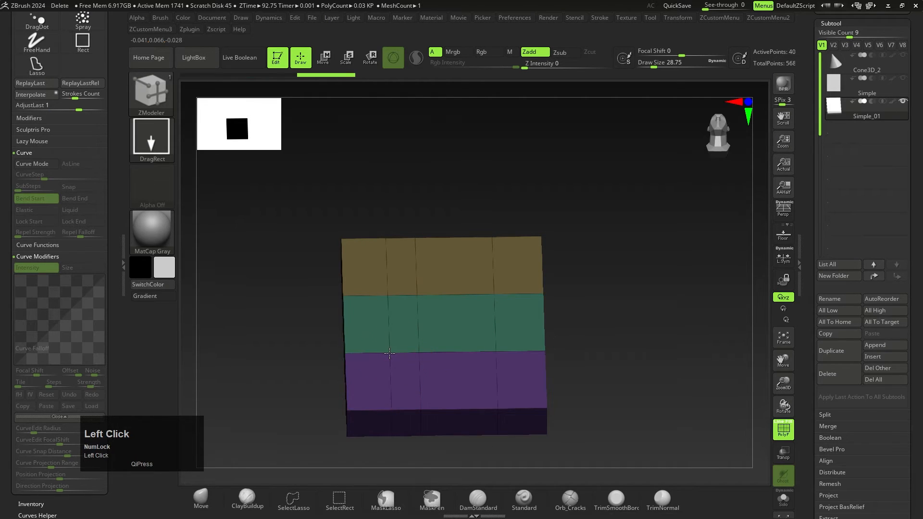
click(438, 354)
click(512, 349)
shift+drag(562, 370, 570, 366)
Mask selected vertical edge loops of Simple_01, shift the geometry in depth to form grooves, and clear the mask.
ctrl+drag(414, 213, 435, 434)
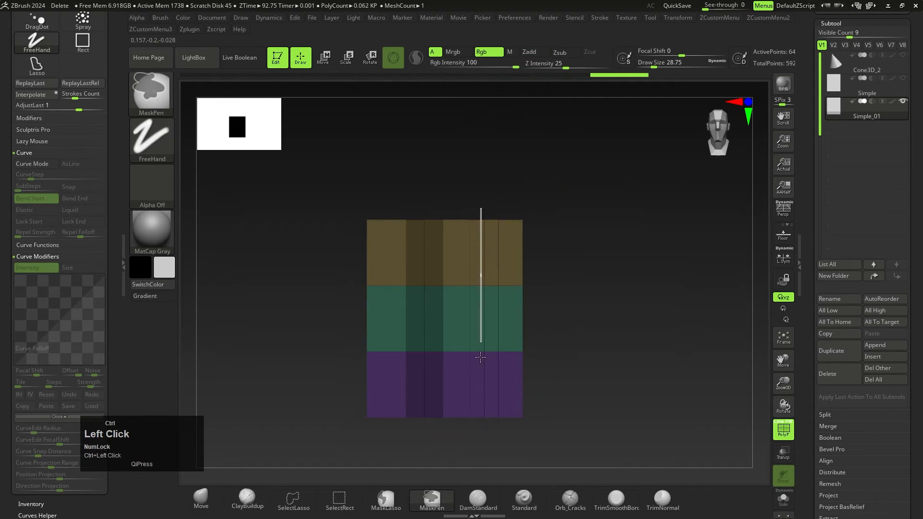
ctrl+drag(474, 208, 496, 440)
shift+drag(530, 363, 528, 312)
ctrl+right_drag(502, 337, 507, 363)
key(w)
click(415, 301)
key(q)
shift+right_drag(452, 313, 455, 344)
ctrl+drag(538, 356, 558, 380)
key(w)
key(q)
Insert another vertical edge loop near the outer side of Simple_01, mask it and offset it in depth as an extra fold.
click(352, 224)
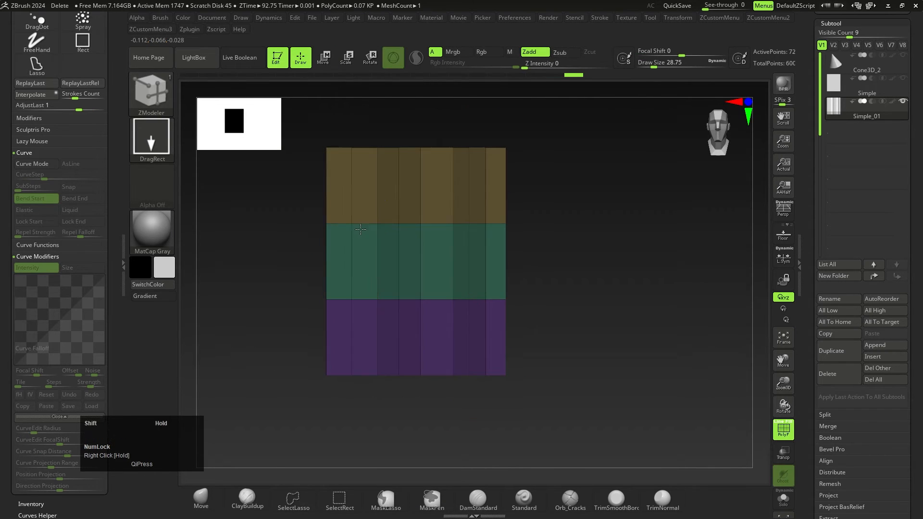
ctrl+drag(339, 133, 369, 404)
ctrl+click(383, 410)
shift+right_drag(389, 404, 426, 351)
key(w)
drag(425, 239, 425, 221)
key(q)
shift+right_drag(402, 293, 423, 250)
ctrl+drag(515, 288, 525, 304)
Create a new InsertMesh brush from the grooved Simple_01 mesh.
right_drag(525, 307, 541, 320)
mouse_move(415, 335)
right_down()
mouse_move(504, 335)
mouse_move(423, 333)
right_up()
alt+right_drag(543, 346, 521, 346)
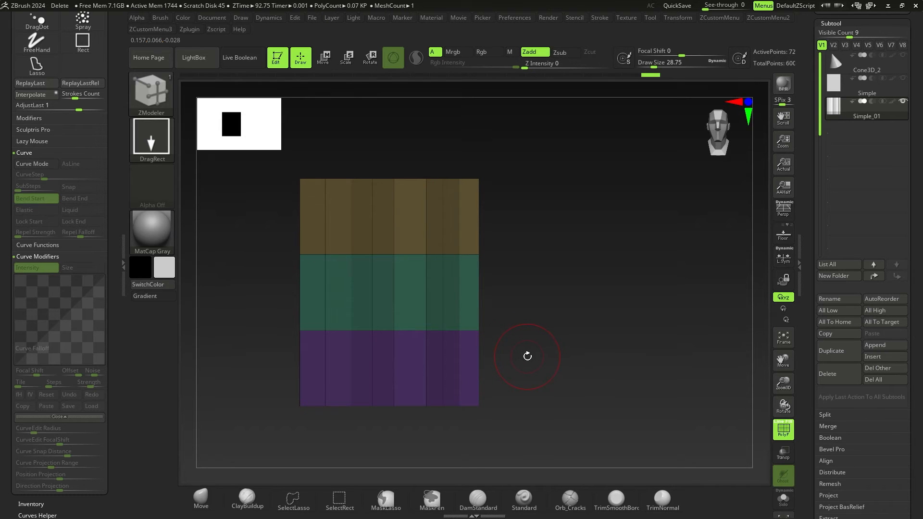
key(b)
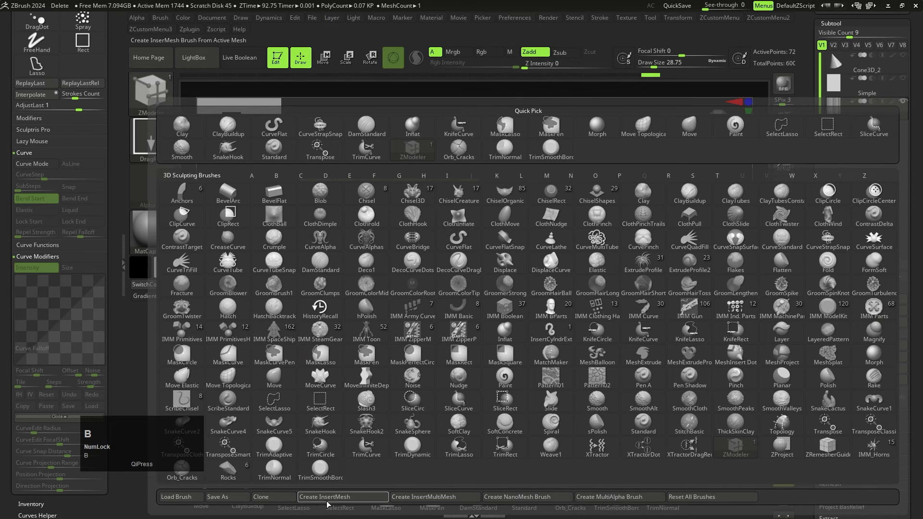
click(342, 500)
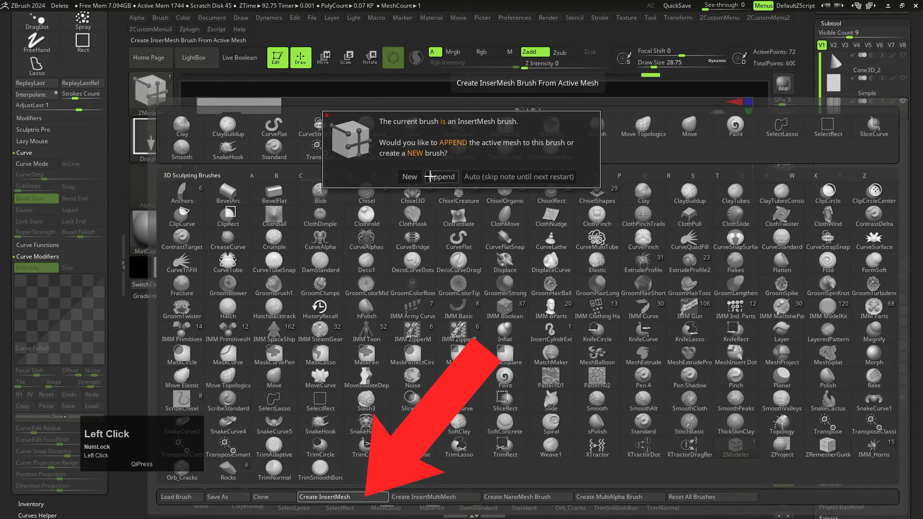
click(432, 177)
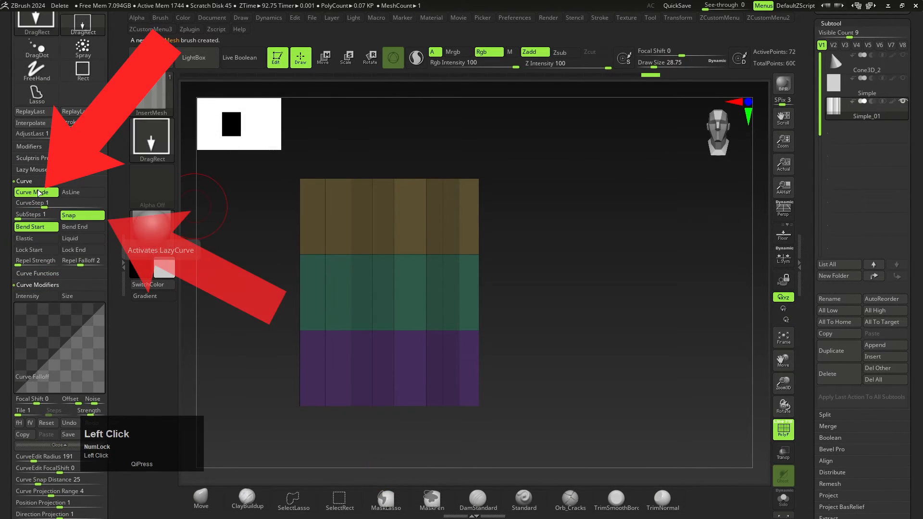
Enable Curve Mode, Snap and Weld Points on the InsertMesh brush, try a strand and lower the draw size to about 7.5.
drag(13, 384, 12, 288)
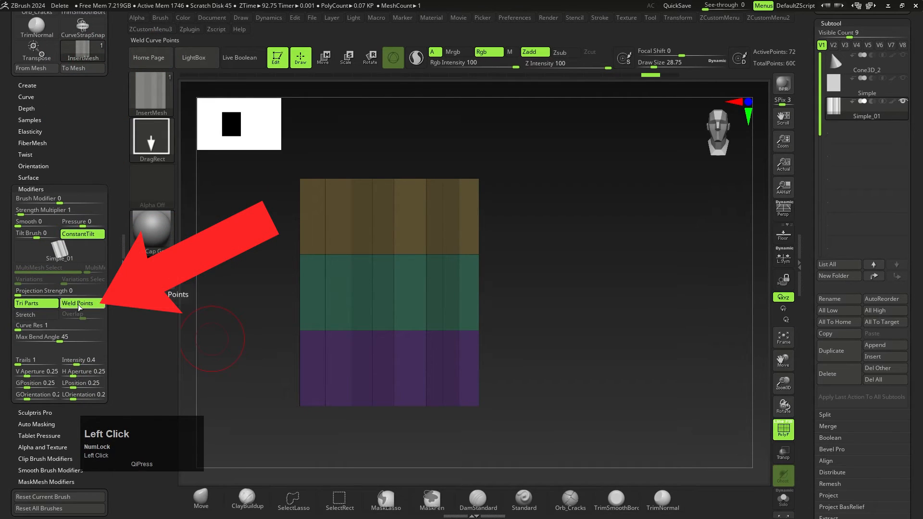
mouse_move(429, 306)
mouse_down()
mouse_move(579, 332)
mouse_move(704, 281)
mouse_up()
alt+right_drag(500, 354, 443, 354)
key(s)
drag(443, 353, 437, 353)
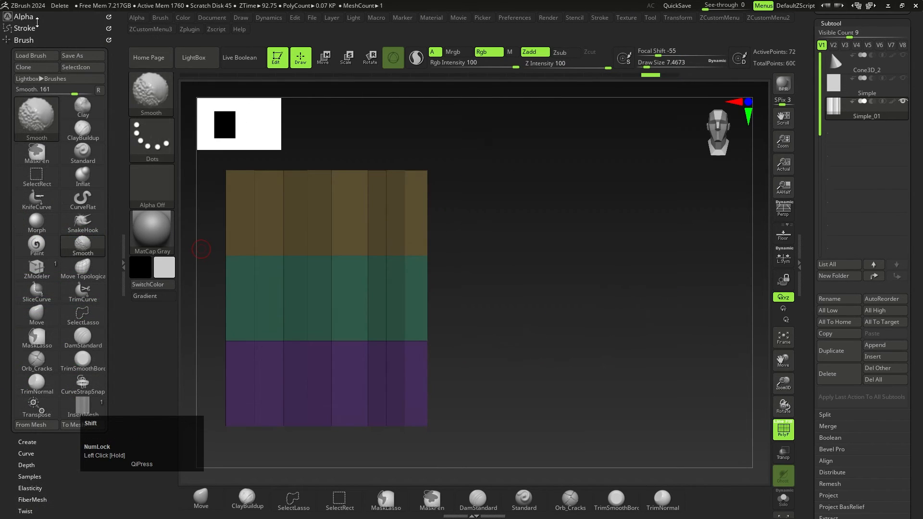
Copy the CurveStrapSnap falloff curve to the InsertMesh brush with Size enabled, and draw a test strand off the mesh.
click(1, 270)
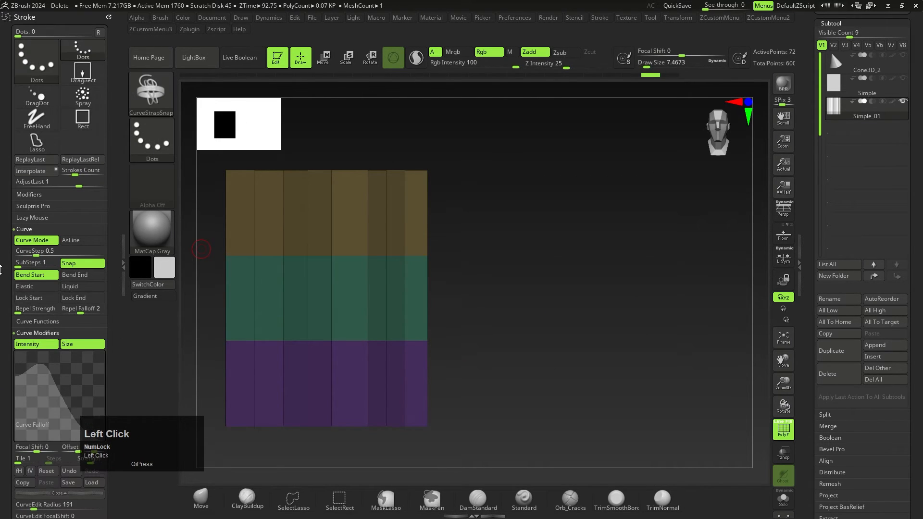
drag(0, 270, 1, 89)
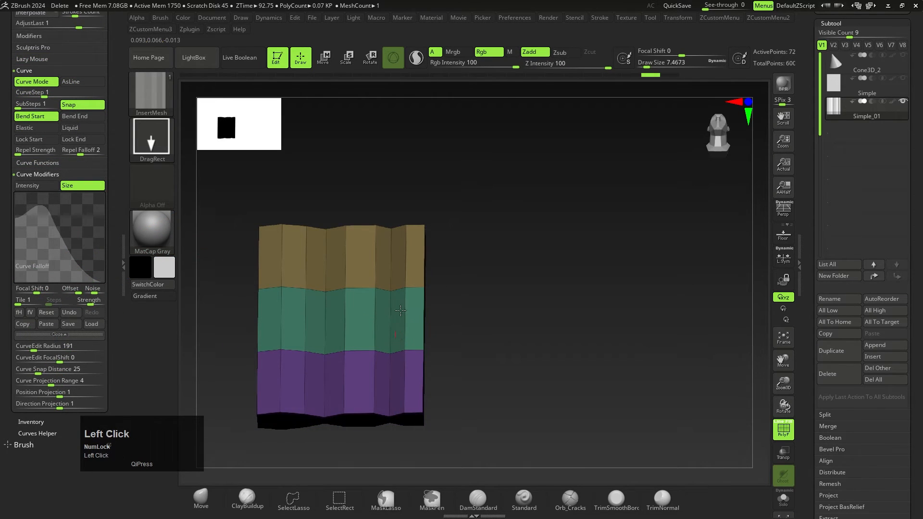
drag(401, 311, 620, 349)
right_drag(520, 383, 530, 365)
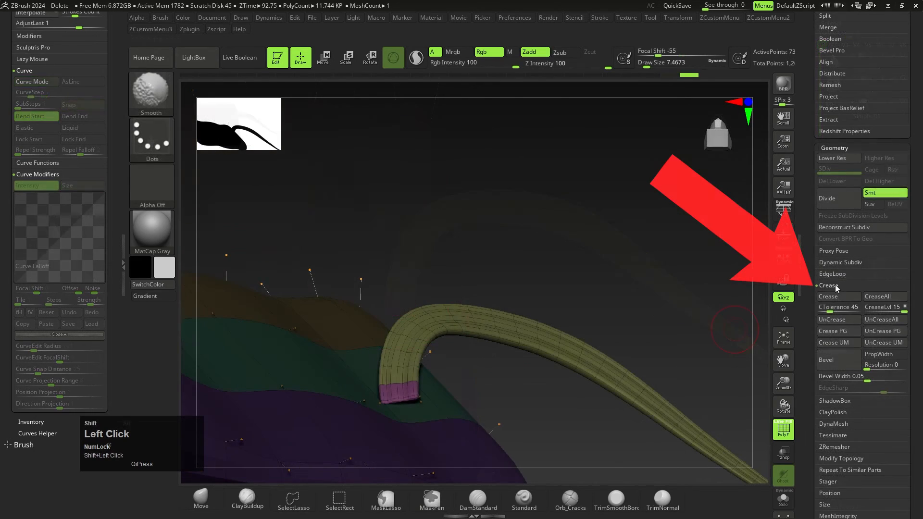
Lower the crease tolerance to about 24 and crease the edges of the strand mesh.
drag(918, 315, 918, 278)
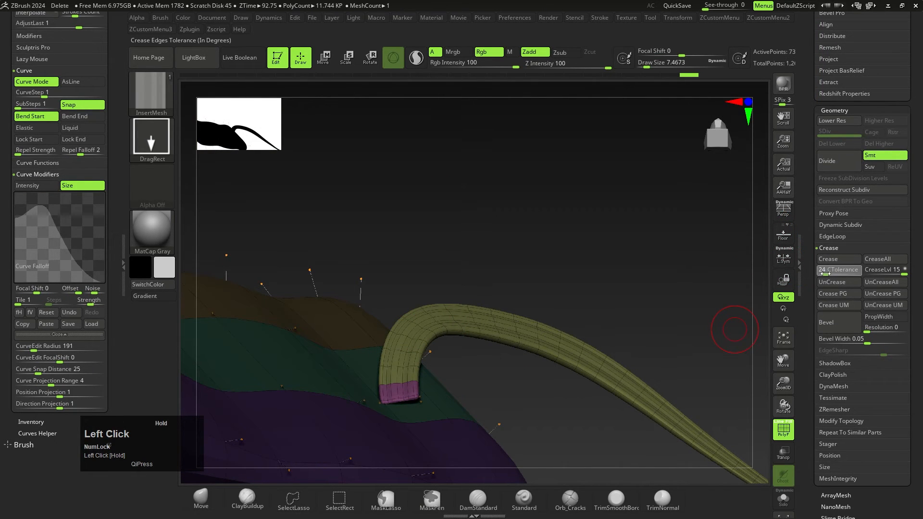
click(835, 263)
right_drag(444, 347, 450, 319)
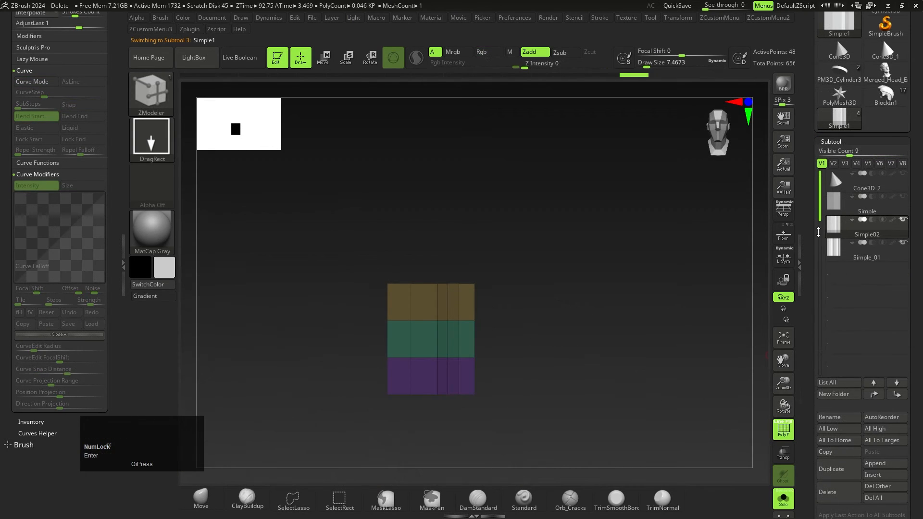
Append the Simple02 and Simple meshes to the InsertMesh brush.
click(476, 321)
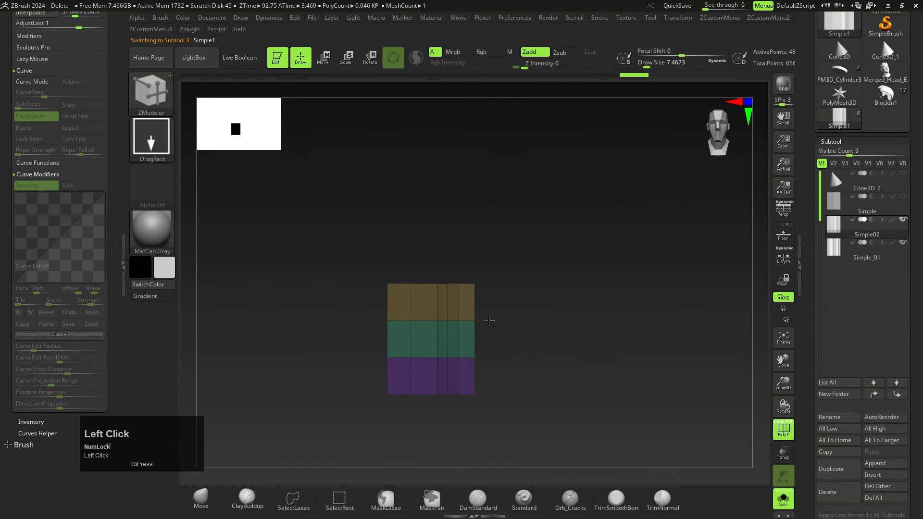
key(b)
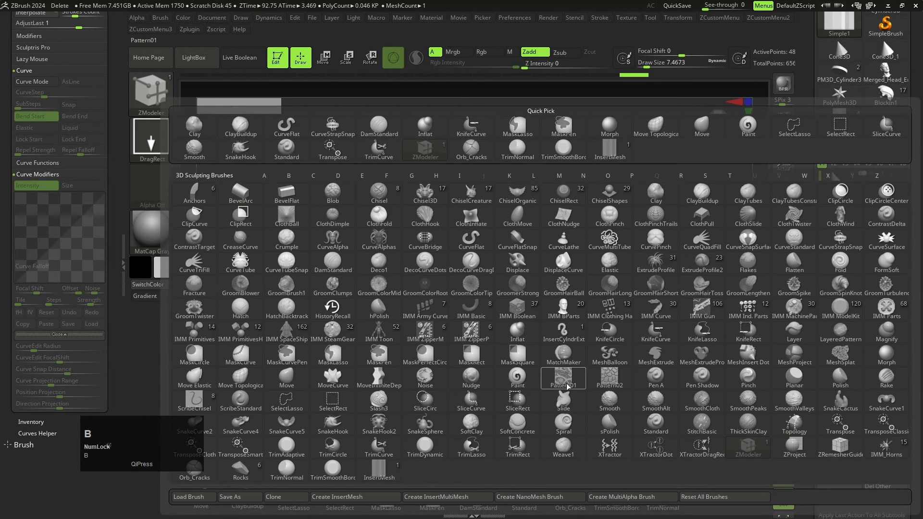
click(390, 477)
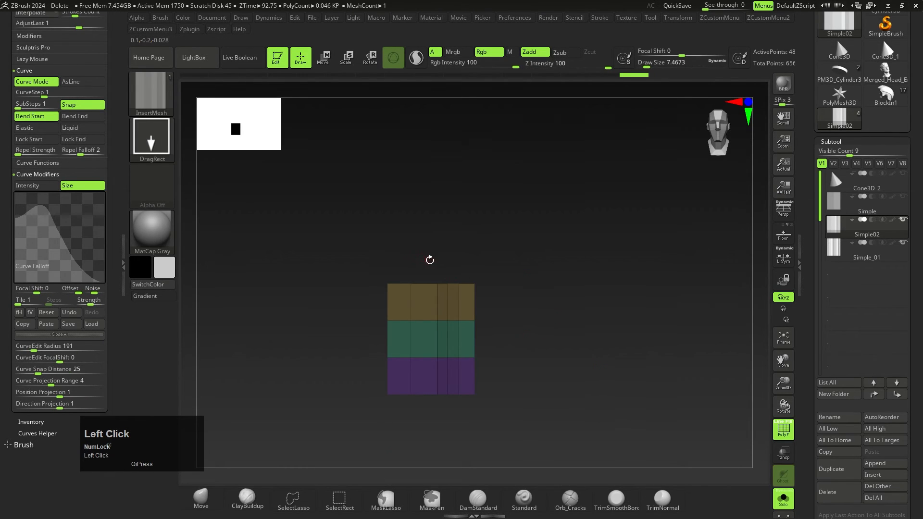
alt+right_drag(553, 316, 520, 323)
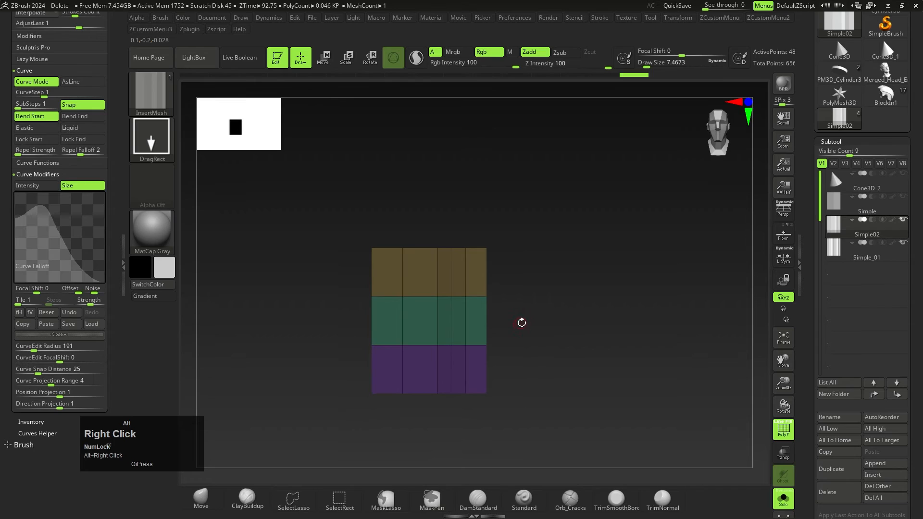
key(b)
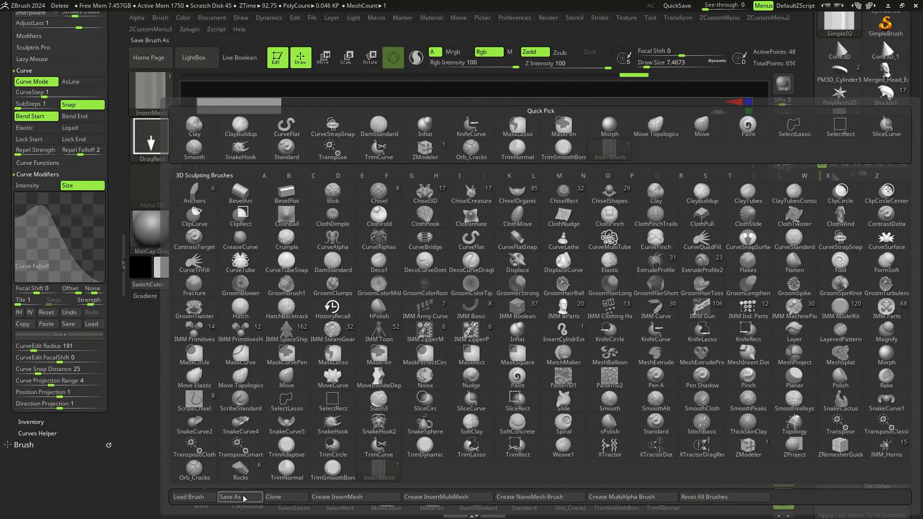
click(324, 498)
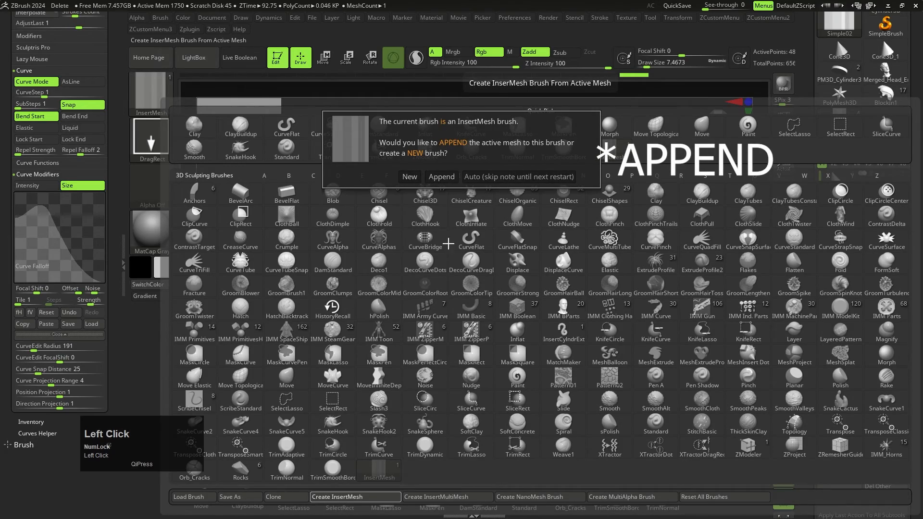
click(443, 174)
click(340, 506)
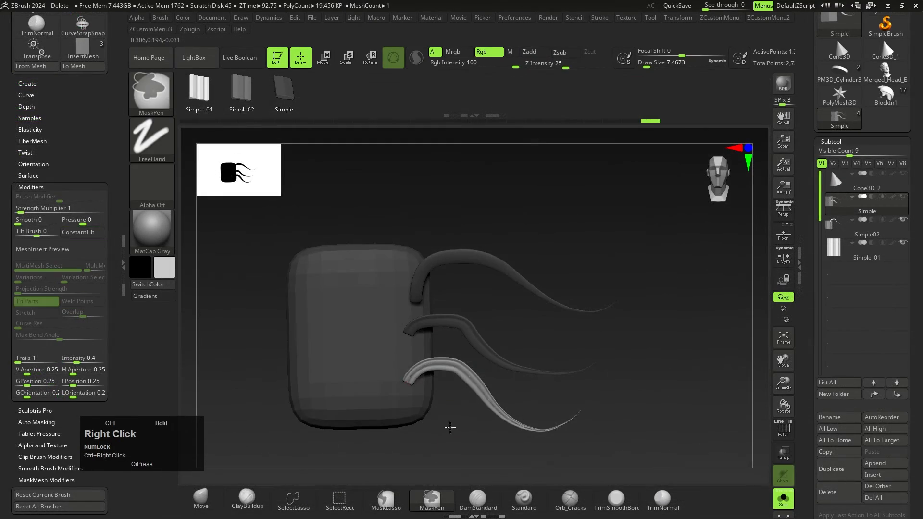
Save the three-mesh InsertMesh brush under the name Monster.
ctrl+right_drag(451, 429, 457, 425)
key(b)
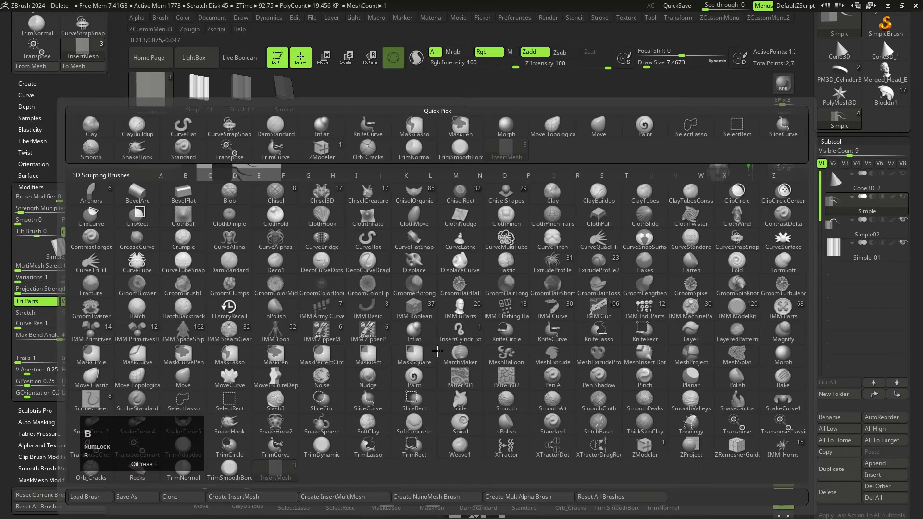
click(144, 497)
text(Monster)
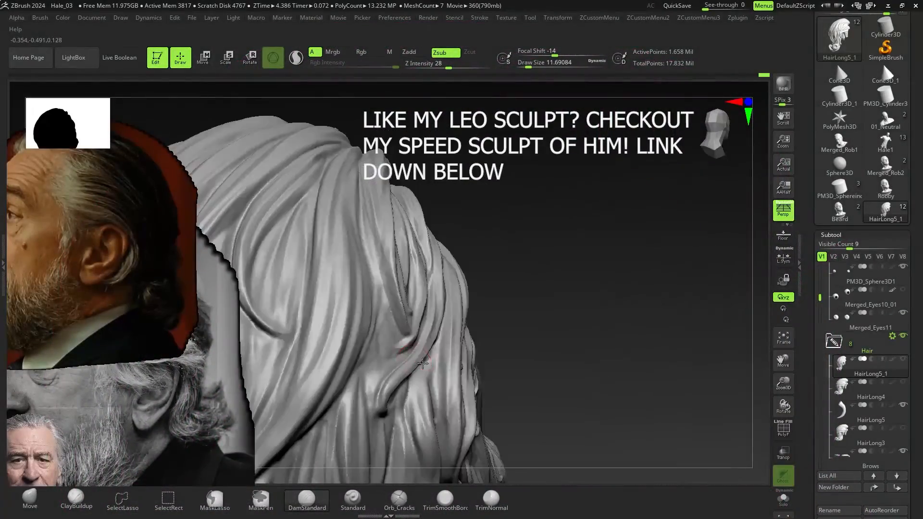
Build up the hair volume on the side of the HairLong5_1 head above the ear with ClayBuildup.
mouse_move(422, 364)
right_down()
mouse_move(391, 379)
mouse_move(431, 373)
mouse_move(524, 288)
right_up()
ctrl+right_drag(441, 339, 445, 308)
mouse_move(452, 385)
right_down()
mouse_move(463, 339)
mouse_move(448, 357)
mouse_move(445, 384)
mouse_move(474, 336)
right_up()
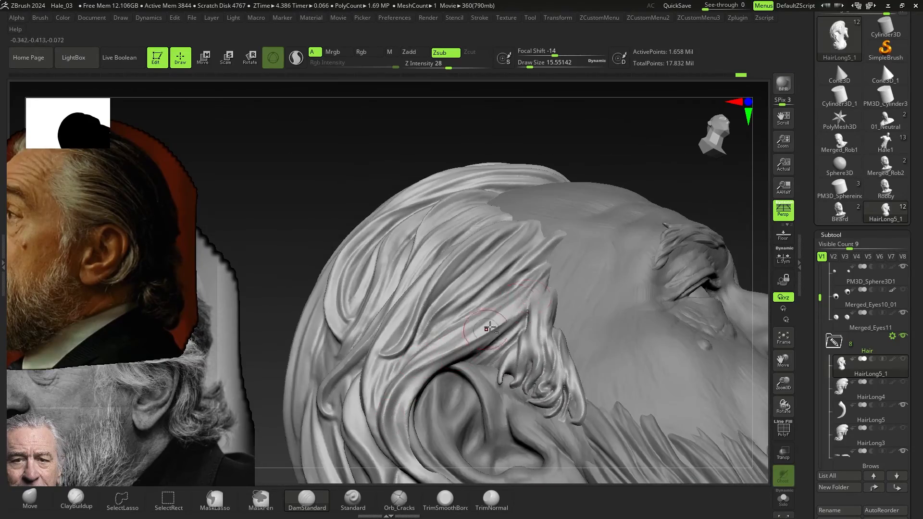
click(76, 500)
right_drag(524, 252, 531, 276)
drag(531, 276, 510, 308)
right_drag(510, 308, 476, 270)
Carve strand separations into the built-up side hair with DamStandard.
click(307, 500)
mouse_move(336, 336)
right_down()
mouse_move(394, 385)
mouse_move(385, 370)
right_up()
drag(549, 335, 449, 389)
right_drag(449, 390, 462, 366)
mouse_move(462, 365)
ctrl+right_down()
mouse_move(459, 346)
mouse_move(423, 389)
mouse_move(439, 341)
mouse_move(510, 332)
mouse_move(457, 337)
mouse_move(457, 380)
ctrl+right_up()
Add several ClayBuildup strokes to the hair, thickening individual locks along their flow.
click(76, 500)
drag(442, 387, 465, 356)
right_drag(465, 356, 457, 358)
drag(457, 359, 449, 391)
mouse_move(449, 391)
right_down()
mouse_move(462, 375)
mouse_move(450, 344)
right_up()
drag(450, 343, 449, 398)
right_drag(449, 397, 449, 385)
Cut finer grooves between the thickened locks with DamStandard and smooth the transitions.
click(307, 500)
drag(449, 386, 443, 404)
mouse_move(443, 404)
right_down()
mouse_move(444, 389)
mouse_move(424, 377)
mouse_move(471, 335)
mouse_move(422, 332)
mouse_move(429, 304)
mouse_move(399, 406)
mouse_move(451, 308)
mouse_move(409, 346)
right_up()
key(alt+s)
shift+drag(408, 346, 417, 332)
right_drag(417, 332, 414, 390)
drag(414, 390, 413, 430)
right_drag(413, 430, 419, 418)
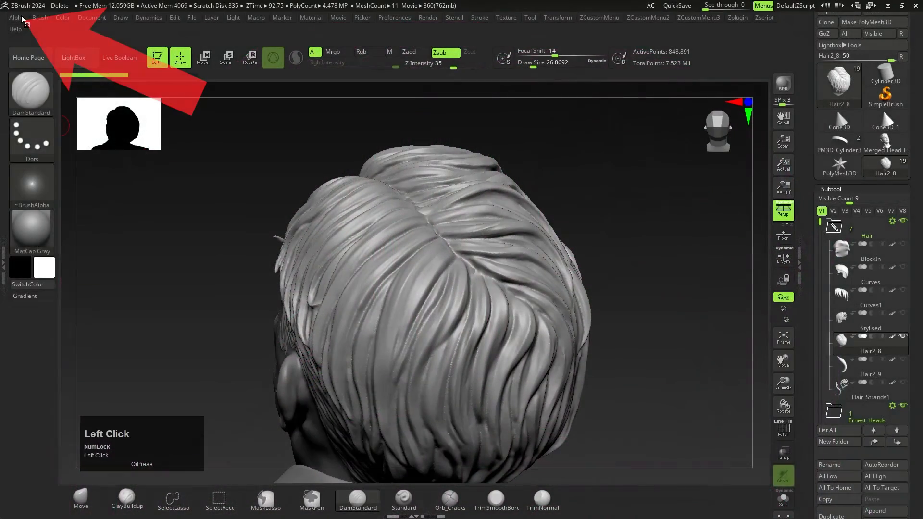
Tile the DamStandard brush alpha horizontally so it repeats three times across the stroke.
click(17, 18)
drag(32, 340, 35, 340)
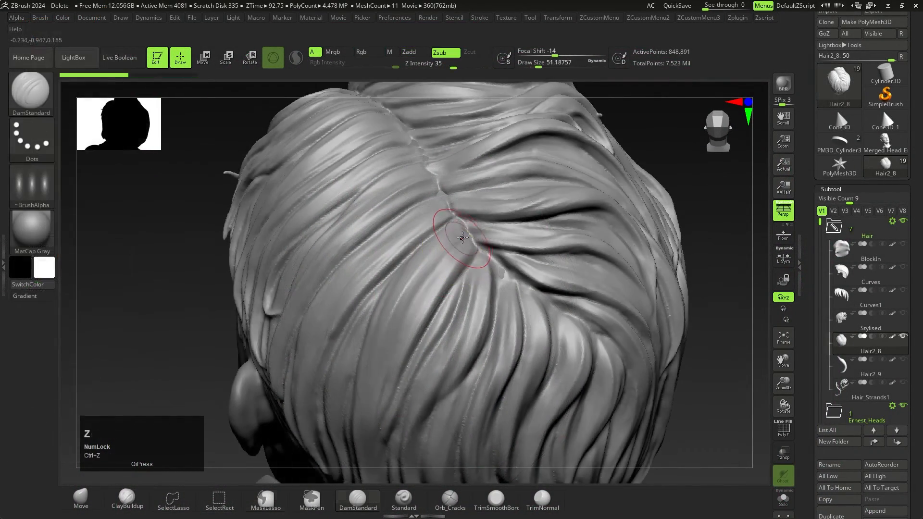
Carve fine parallel strands into the hair at the back of the head with the tiled-alpha DamStandard brush.
right_drag(395, 345, 390, 300)
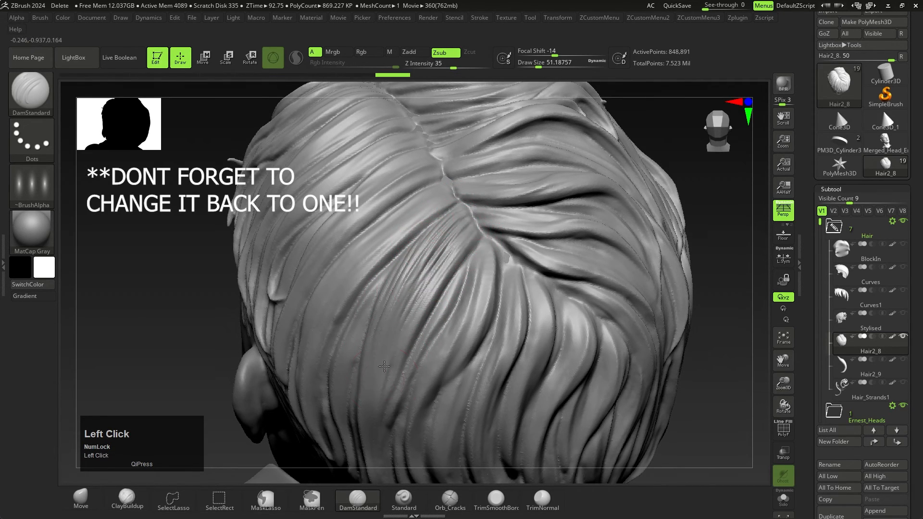
right_drag(390, 347, 380, 318)
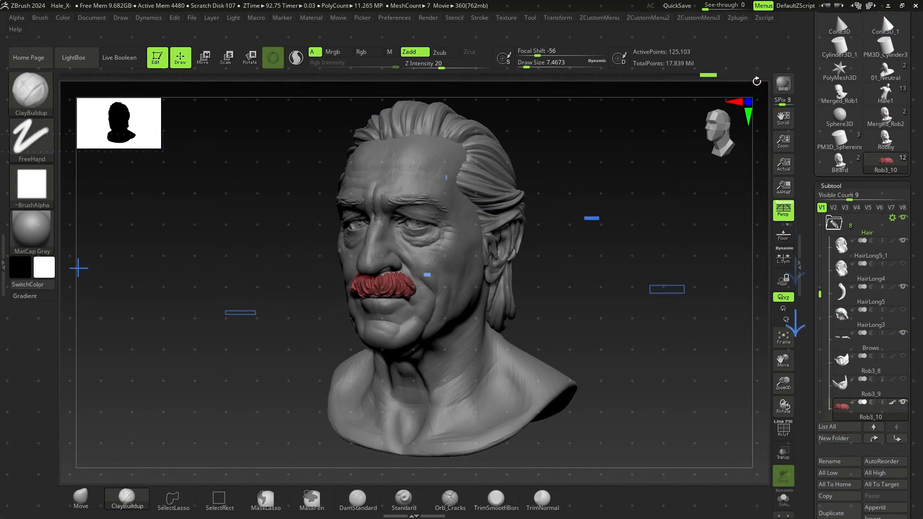
Switch from ClayBuildup to the MeshProject brush for the bust with the bare upper lip.
key(ctrl)
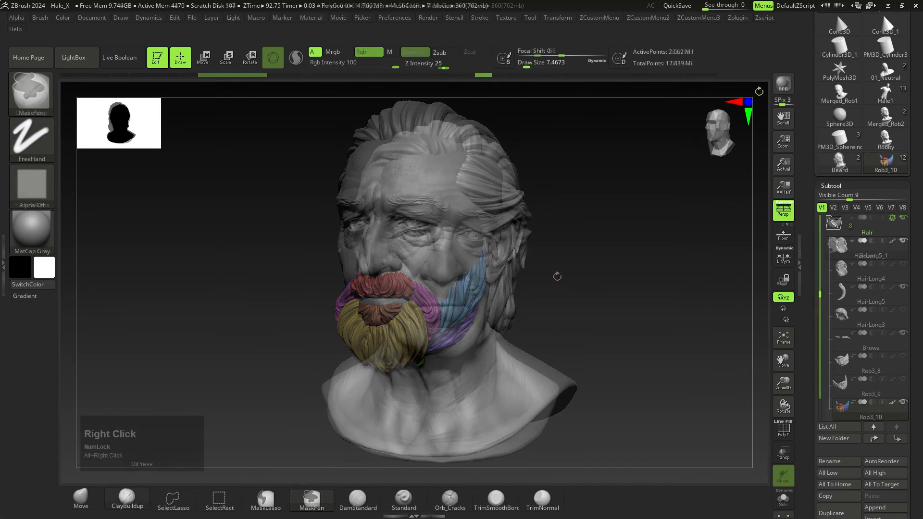
key(b)
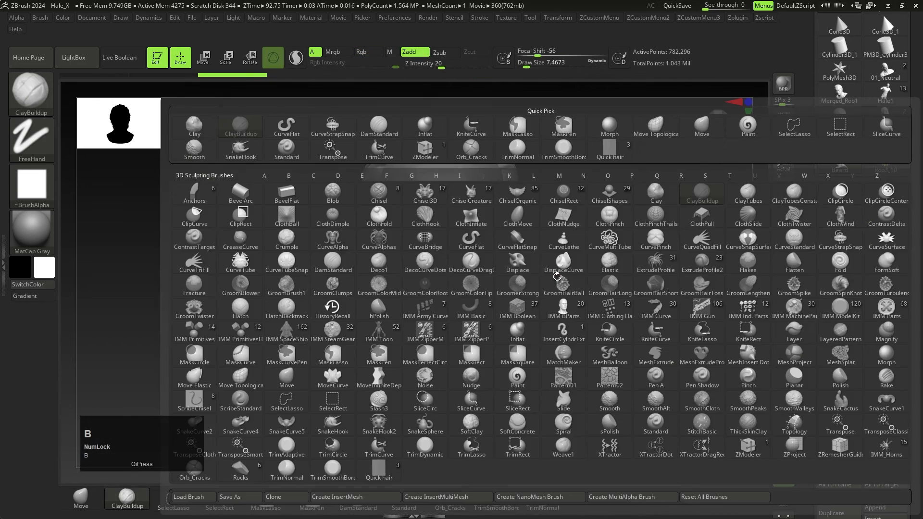
key(m)
key(o)
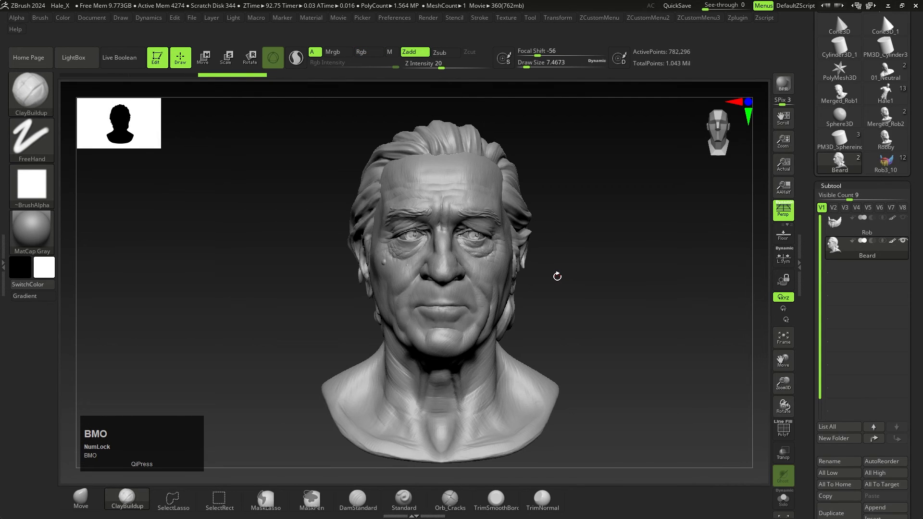
ctrl+right_drag(461, 259, 487, 279)
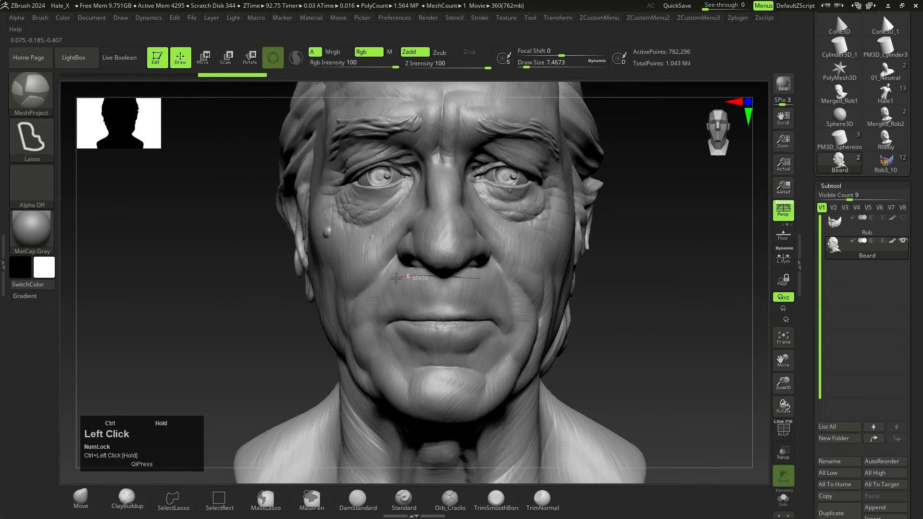
ctrl+drag(454, 336, 522, 315)
right_drag(475, 284, 366, 272)
key(ctrl+z)
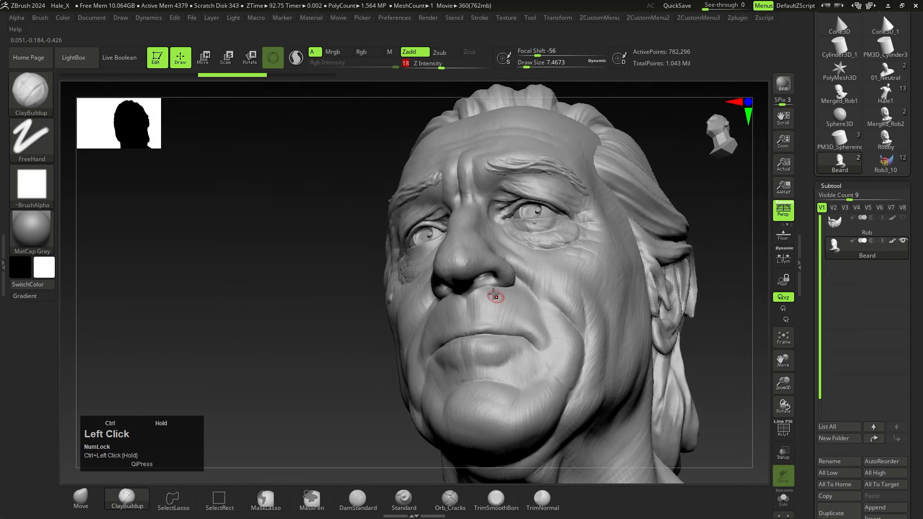
Lasso a moustache shape across the upper lip from the front to create a raised moustache mesh.
shift+right_drag(499, 303, 504, 309)
ctrl+drag(460, 294, 458, 294)
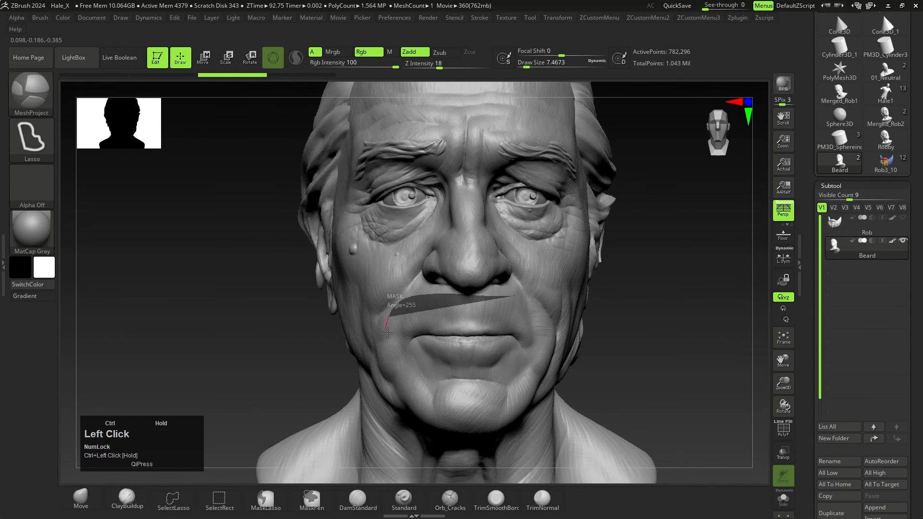
ctrl+drag(475, 332, 476, 333)
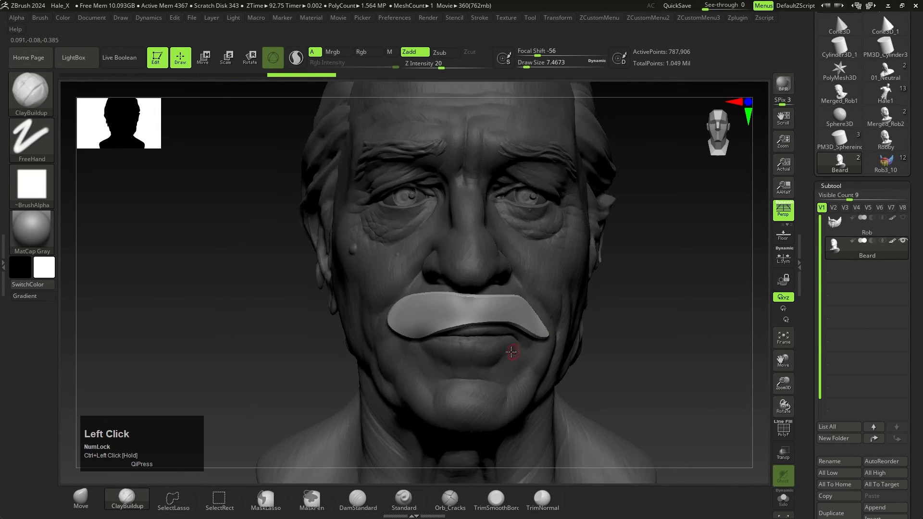
right_drag(481, 337, 510, 347)
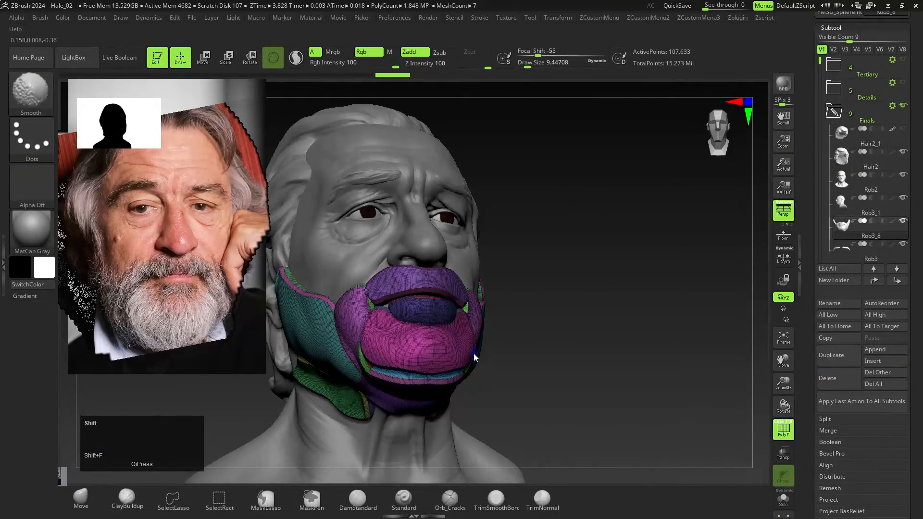
Toggle the polyframe display to inspect the polygrouped beard pieces, and look over the short side hair.
key(shift+f)
key(alt+q)
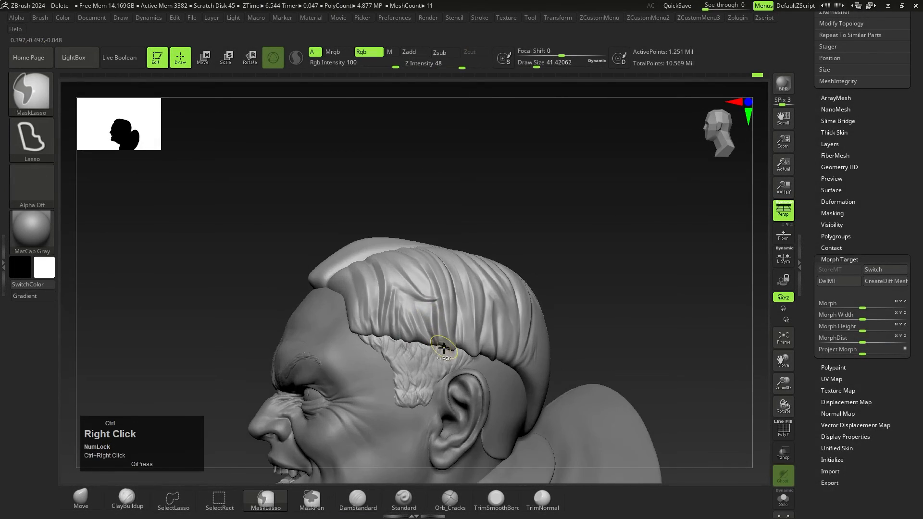
right_drag(433, 339, 411, 326)
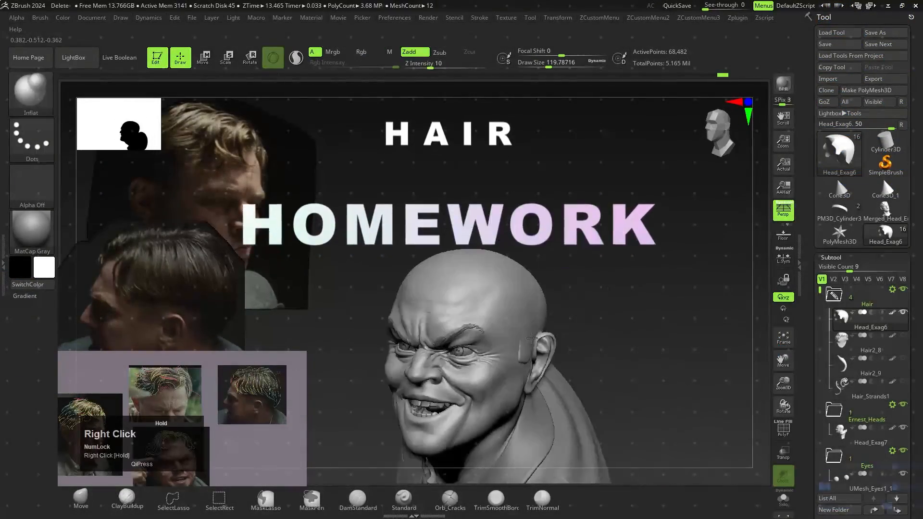
Select the Head_Exag6 hair block-in and pull its mass upward over the scalp with a large stroke.
key(space)
right_drag(531, 338, 546, 269)
click(388, 337)
alt+click(546, 259)
key(alt+q)
mouse_move(537, 279)
mouse_down()
mouse_move(534, 89)
mouse_move(534, 119)
mouse_up()
alt+click(534, 323)
Adjust the brush size and shape the side of the hair block-in with short strokes.
right_drag(572, 298, 543, 289)
key(s)
drag(543, 289, 573, 290)
mouse_move(574, 290)
right_down()
mouse_move(482, 261)
mouse_move(538, 250)
right_up()
drag(538, 250, 540, 243)
mouse_move(539, 250)
right_down()
mouse_move(553, 316)
mouse_move(574, 309)
mouse_move(549, 307)
right_up()
drag(577, 327, 577, 320)
Resize the brush again, push the edge of the hair mass inward and check its topology in polyframe.
right_drag(577, 320, 550, 279)
key(s)
drag(550, 279, 532, 279)
mouse_move(532, 288)
ctrl+right_down()
mouse_move(555, 341)
mouse_move(592, 348)
ctrl+right_up()
key(shift+f)
key(shift+f)
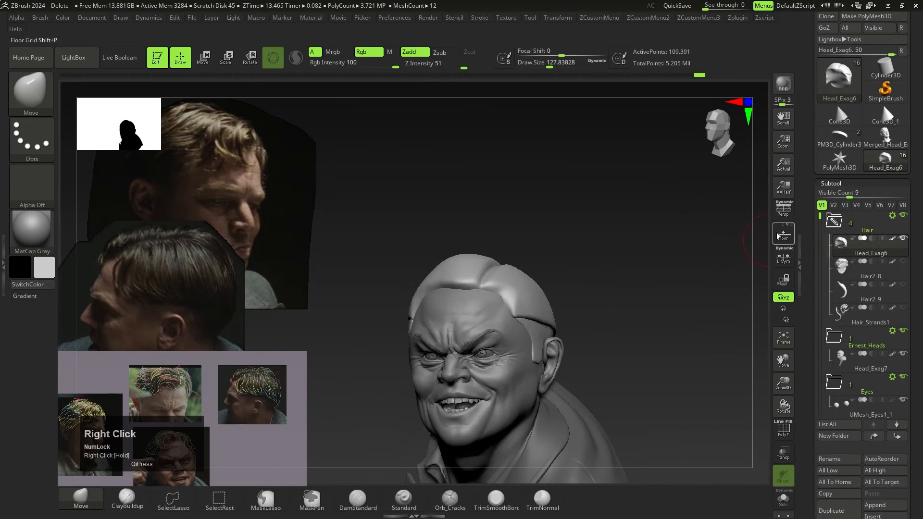
Toggle the visibility of the Ernest_Heads folder and Hair2_8 subtool and review the hair block-in from several sides.
mouse_move(449, 354)
right_down()
mouse_move(476, 348)
mouse_move(469, 334)
right_up()
mouse_move(469, 335)
alt+right_down()
mouse_move(495, 277)
mouse_move(495, 216)
mouse_move(453, 289)
mouse_move(445, 328)
mouse_move(464, 324)
alt+right_up()
click(903, 331)
right_drag(500, 278, 534, 291)
alt+click(425, 333)
right_drag(425, 333, 429, 314)
click(903, 262)
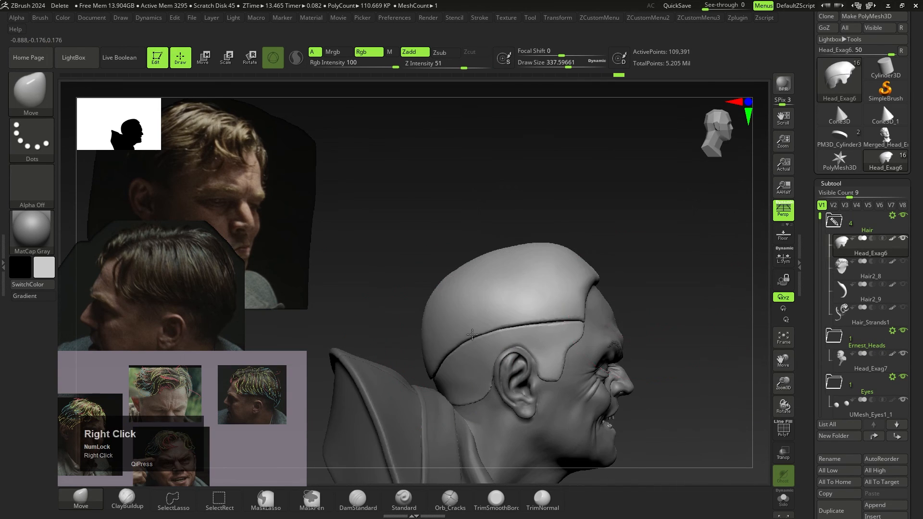
right_drag(470, 336, 474, 312)
drag(473, 299, 456, 289)
mouse_move(455, 288)
right_down()
mouse_move(448, 328)
mouse_move(435, 303)
right_up()
Show the Hair2_8 subtool and examine how its layered locks flow around the sides and back of the head.
click(903, 262)
alt+drag(420, 268, 423, 263)
mouse_move(422, 262)
right_down()
mouse_move(402, 274)
mouse_move(399, 262)
right_up()
alt+drag(405, 260, 412, 258)
right_drag(428, 269, 409, 283)
drag(485, 308, 491, 305)
right_drag(509, 312, 484, 318)
drag(528, 312, 534, 310)
mouse_move(533, 317)
right_down()
mouse_move(535, 355)
mouse_move(529, 294)
right_up()
drag(538, 283, 542, 280)
right_drag(572, 274, 563, 283)
drag(605, 262, 609, 259)
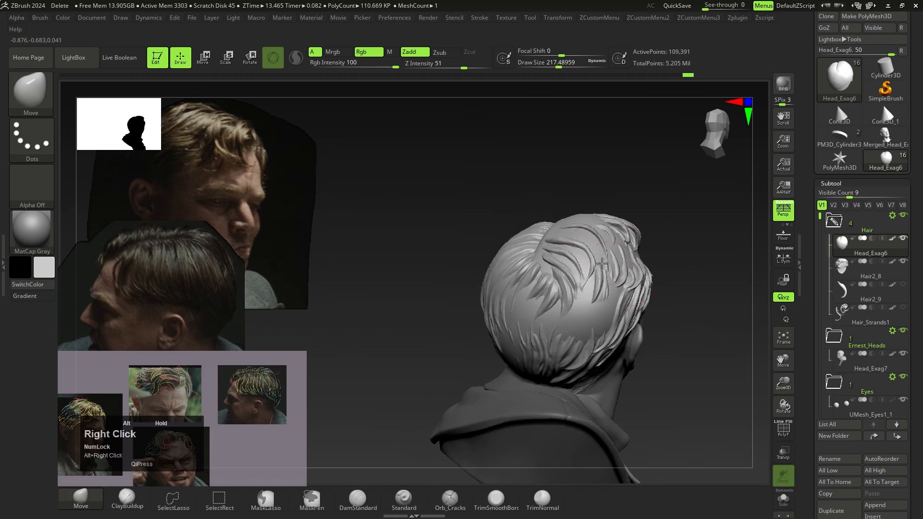
right_drag(591, 308, 553, 347)
drag(544, 357, 540, 345)
mouse_move(540, 346)
right_down()
mouse_move(568, 312)
mouse_move(564, 336)
right_up()
alt+drag(564, 336, 567, 334)
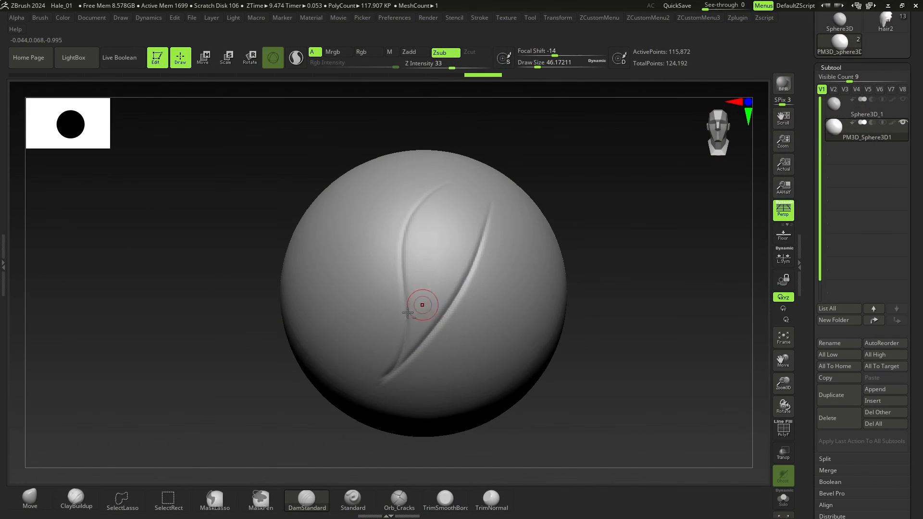
Carve another curved groove between the two existing ones on the sphere with DamStandard.
mouse_move(421, 303)
mouse_down()
mouse_move(443, 279)
mouse_move(408, 268)
mouse_move(417, 269)
mouse_move(423, 330)
mouse_move(398, 367)
mouse_up()
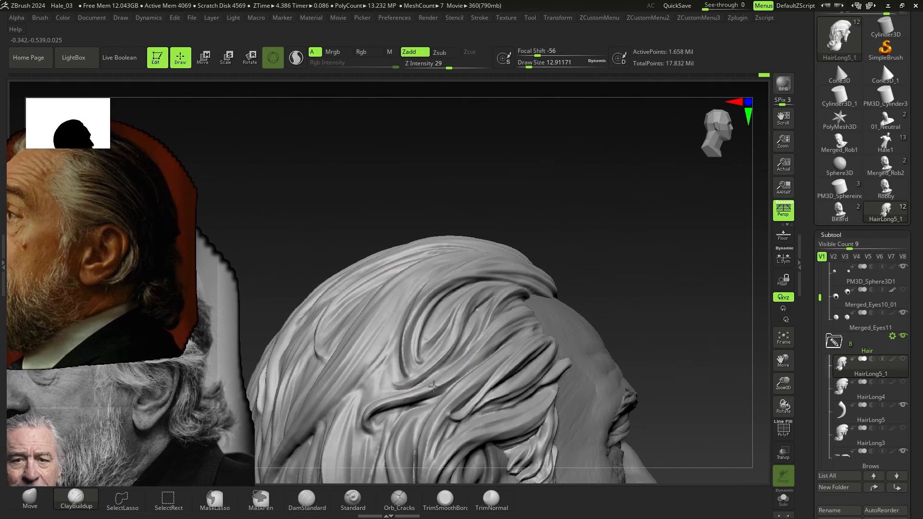
Set the ClayBuildup draw size to about 17 and build up the side locks of the HairLong5_1 subtool.
mouse_move(412, 376)
right_down()
mouse_move(438, 354)
mouse_move(455, 361)
mouse_move(457, 379)
mouse_move(467, 378)
right_up()
key(s)
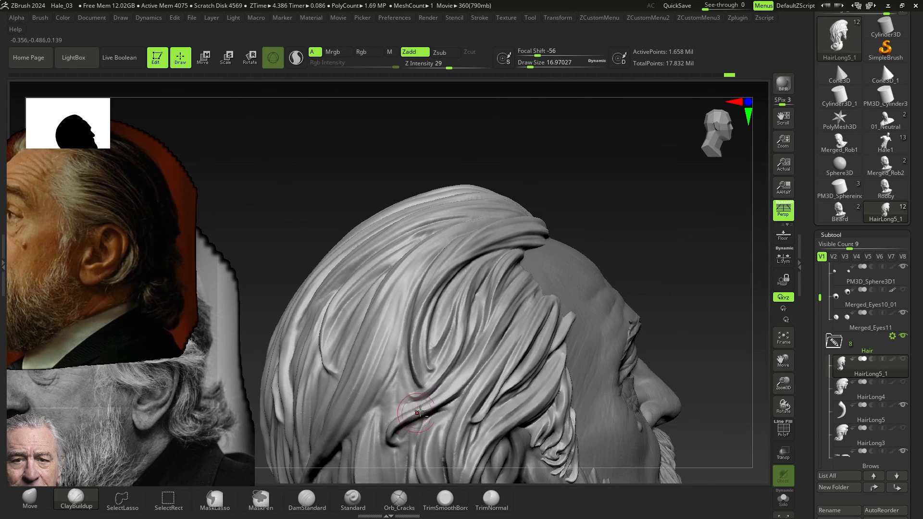
right_drag(394, 414, 448, 386)
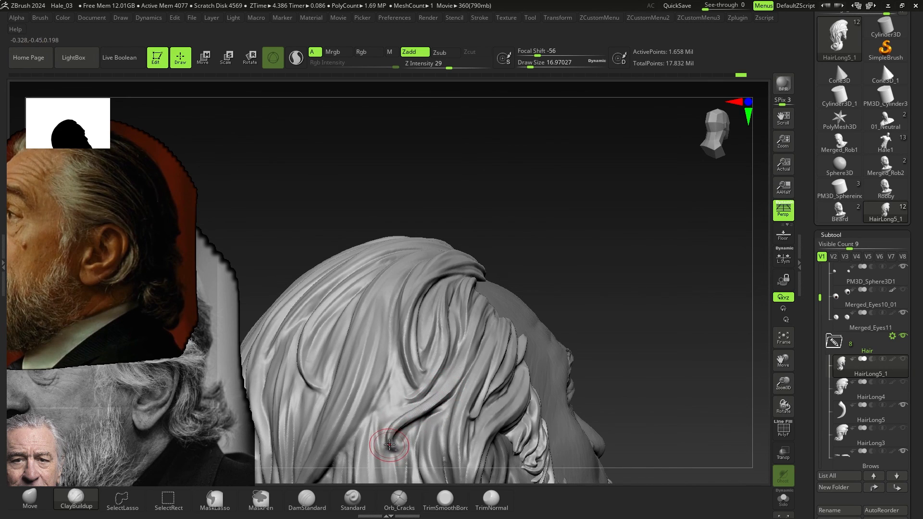
right_drag(420, 425, 432, 391)
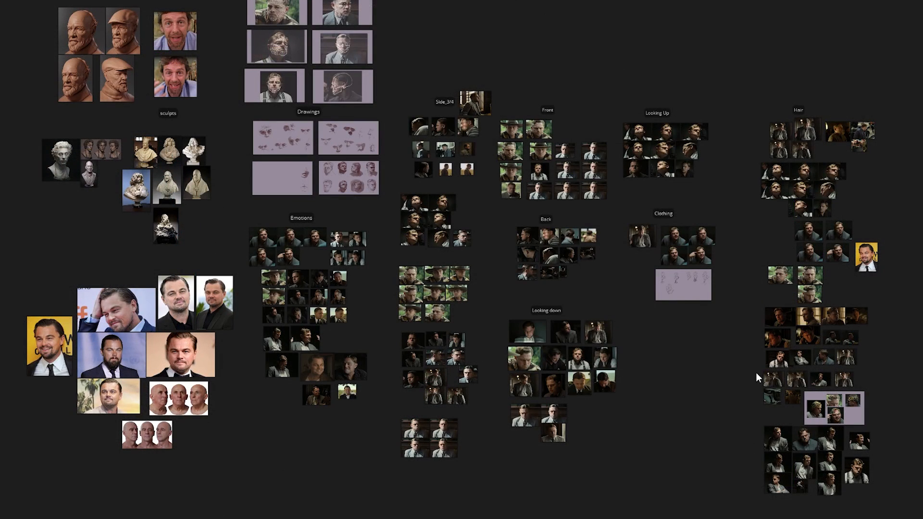
Select every image in the Hair group of the reference board and get a close view of the group.
middle_drag(737, 254, 567, 235)
drag(574, 79, 774, 501)
middle_drag(657, 75, 598, 148)
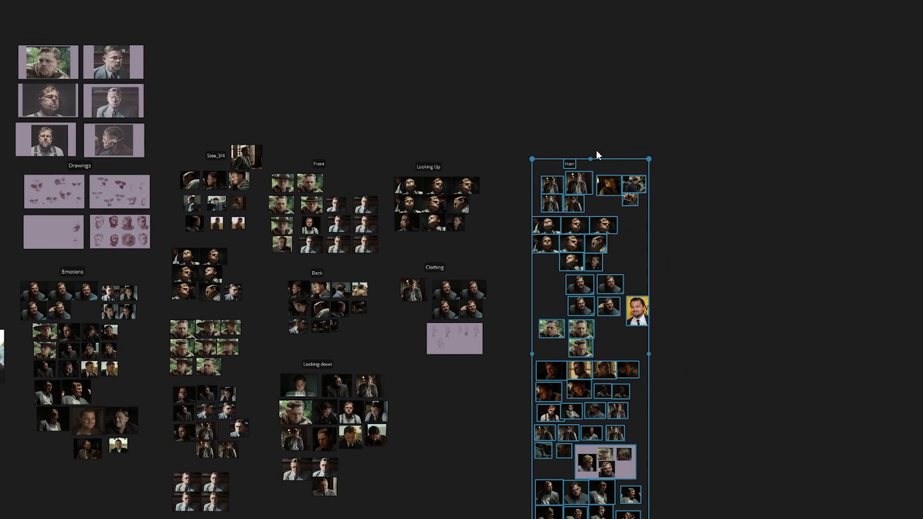
scroll(610, 192, up, 9)
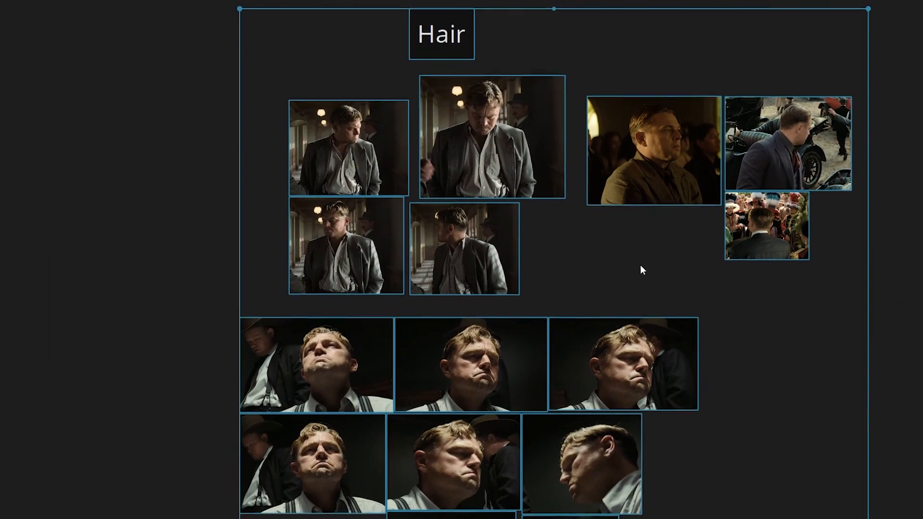
Examine the hair photos from the upper rows down through the rest of the Hair reference group.
middle_drag(641, 265, 620, 175)
middle_drag(656, 388, 641, 237)
middle_drag(711, 445, 700, 290)
middle_drag(663, 464, 659, 308)
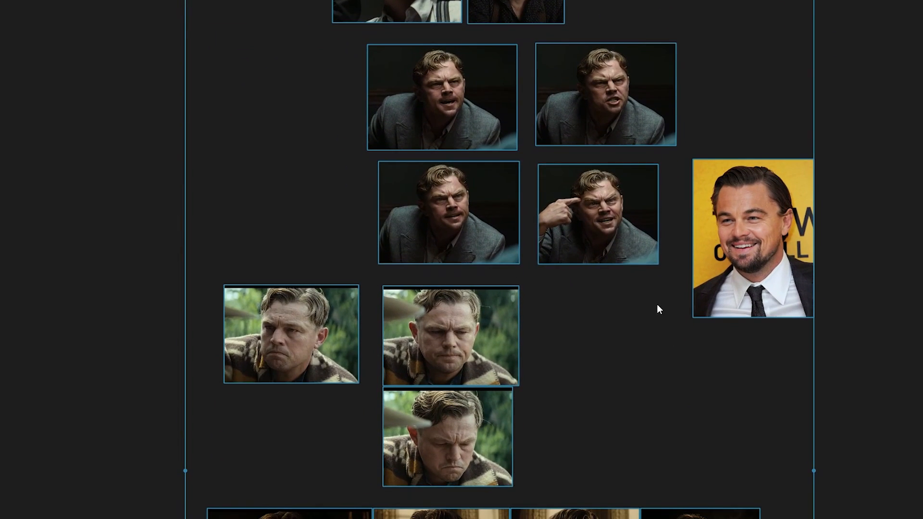
middle_drag(845, 443, 872, 153)
middle_drag(884, 272, 833, 74)
scroll(720, 377, down, 4)
middle_drag(707, 422, 644, 266)
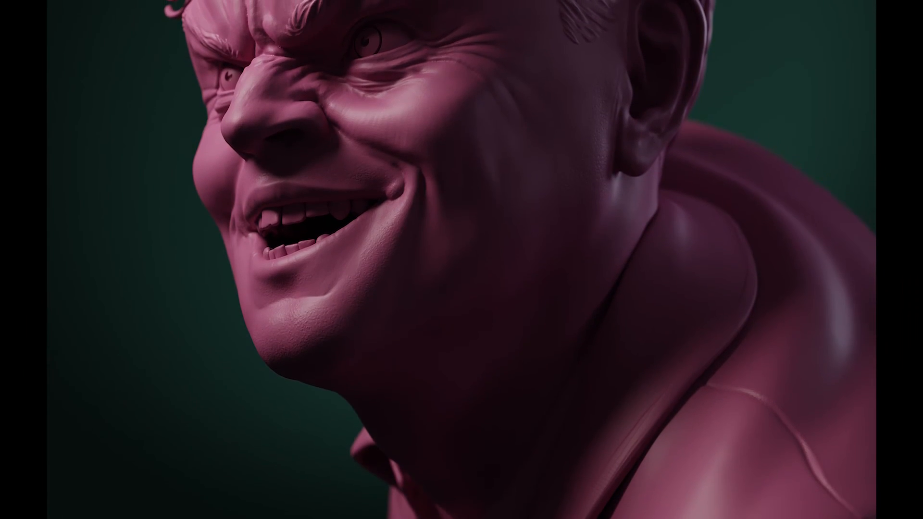